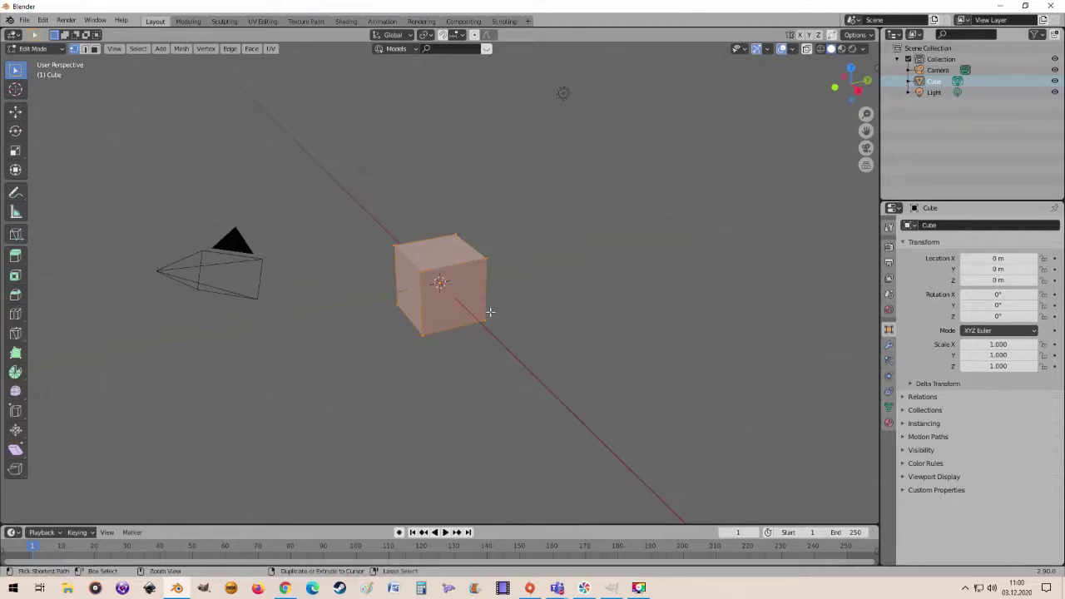
- Add a loop cut with 2 cuts, making two evenly spaced vertical edge loops around the cube
{"action": "scroll", "coordinate": [493, 312], "scroll_direction": "up", "scroll_amount": 2}
{"action": "scroll", "coordinate": [490, 311], "scroll_direction": "up", "scroll_amount": 2}
{"action": "scroll", "coordinate": [491, 311], "scroll_direction": "up", "scroll_amount": 2}
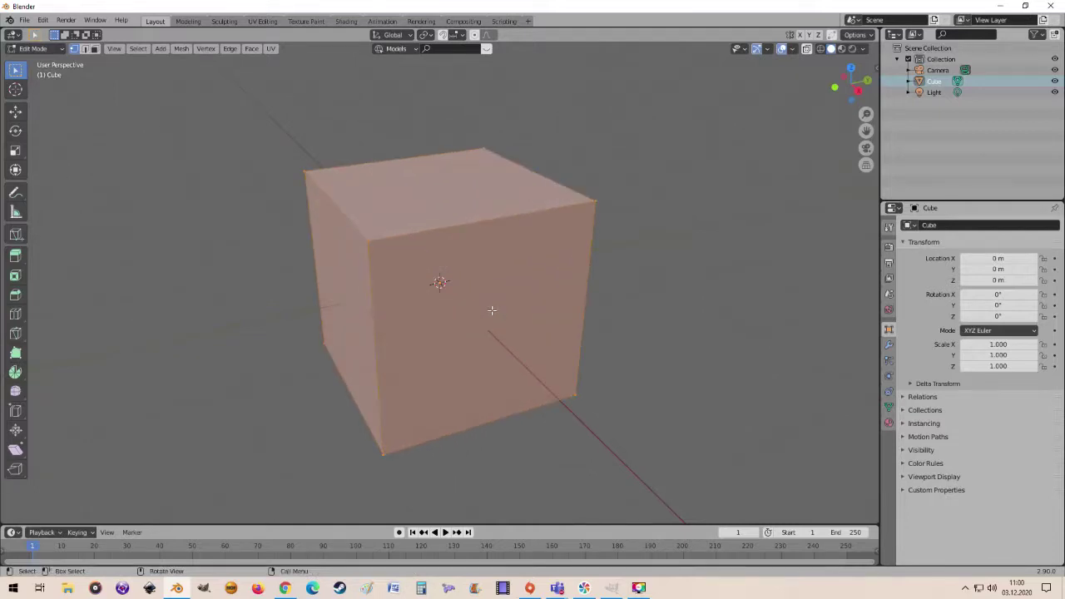
{"action": "scroll", "coordinate": [492, 311], "scroll_direction": "down", "scroll_amount": 1}
{"action": "mouse_move", "coordinate": [496, 309]}
{"action": "middle_mouse_down"}
{"action": "mouse_move", "coordinate": [518, 327]}
{"action": "mouse_move", "coordinate": [578, 340]}
{"action": "mouse_move", "coordinate": [575, 292]}
{"action": "mouse_move", "coordinate": [529, 312]}
{"action": "mouse_move", "coordinate": [542, 324]}
{"action": "mouse_move", "coordinate": [587, 324]}
{"action": "mouse_move", "coordinate": [523, 328]}
{"action": "mouse_move", "coordinate": [554, 311]}
{"action": "mouse_move", "coordinate": [535, 317]}
{"action": "middle_mouse_up"}
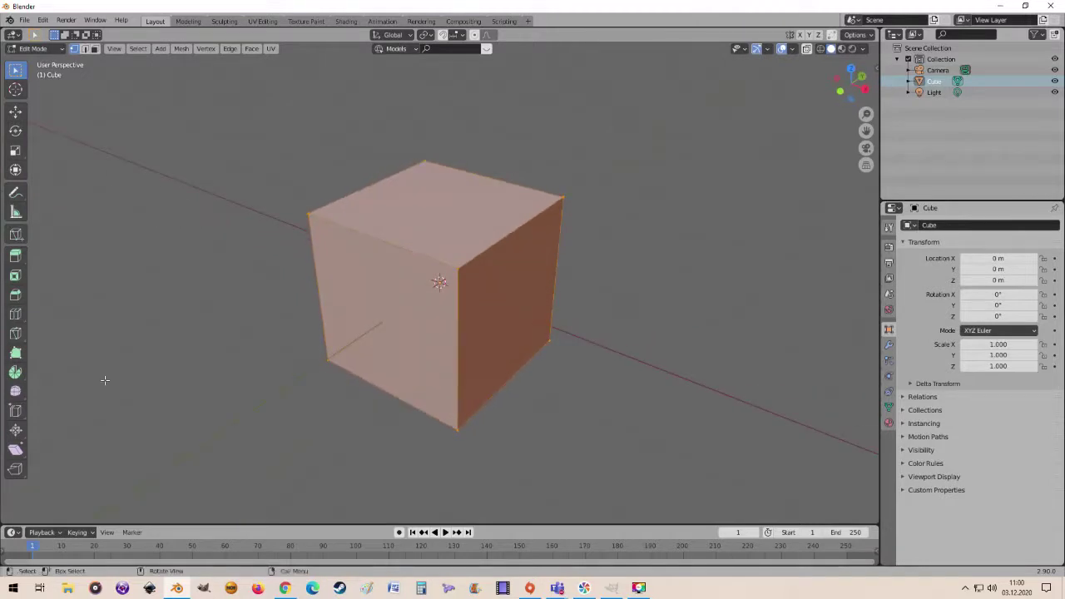
{"action": "left_click", "coordinate": [16, 316]}
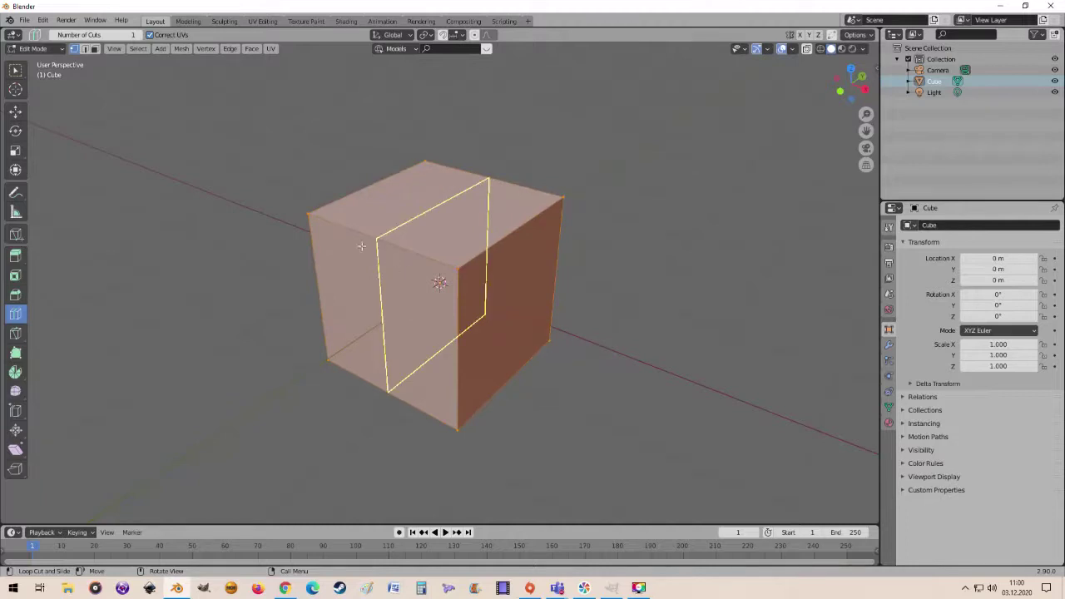
{"action": "left_click", "coordinate": [413, 251]}
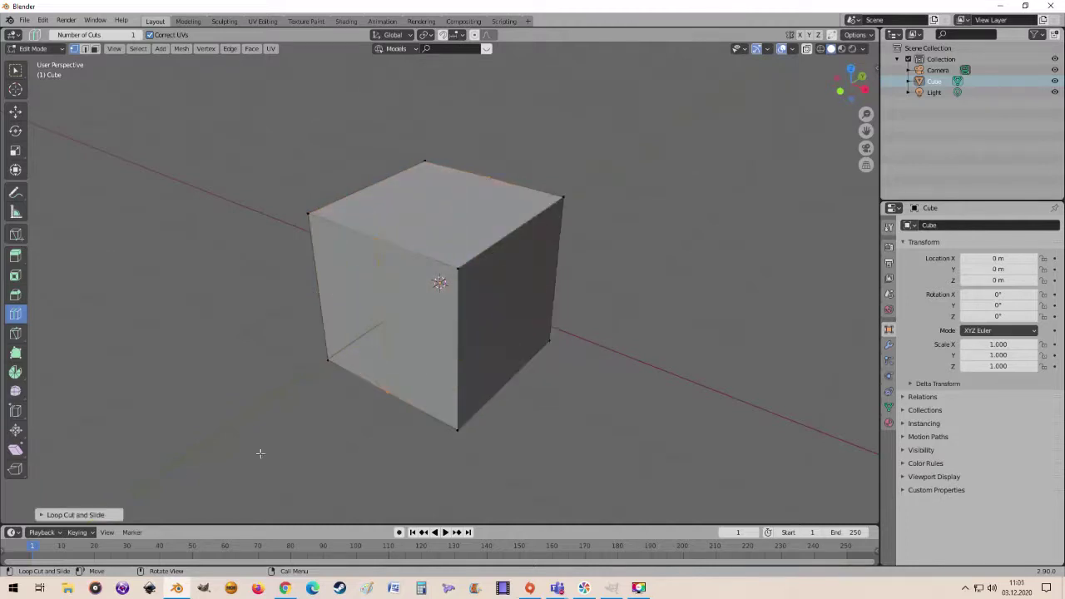
{"action": "left_click", "coordinate": [42, 517]}
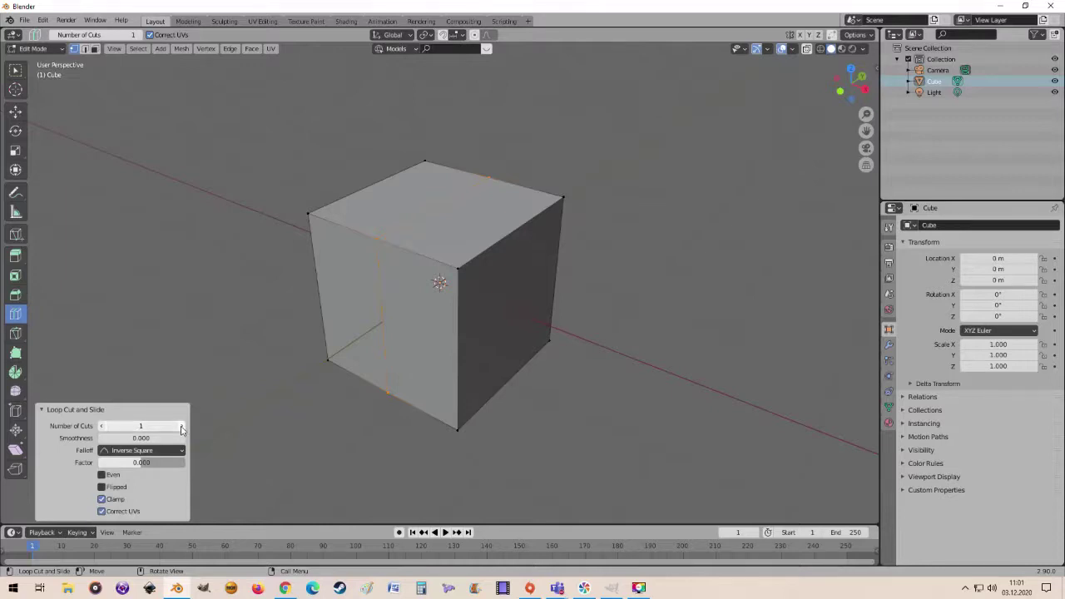
{"action": "left_click", "coordinate": [182, 427]}
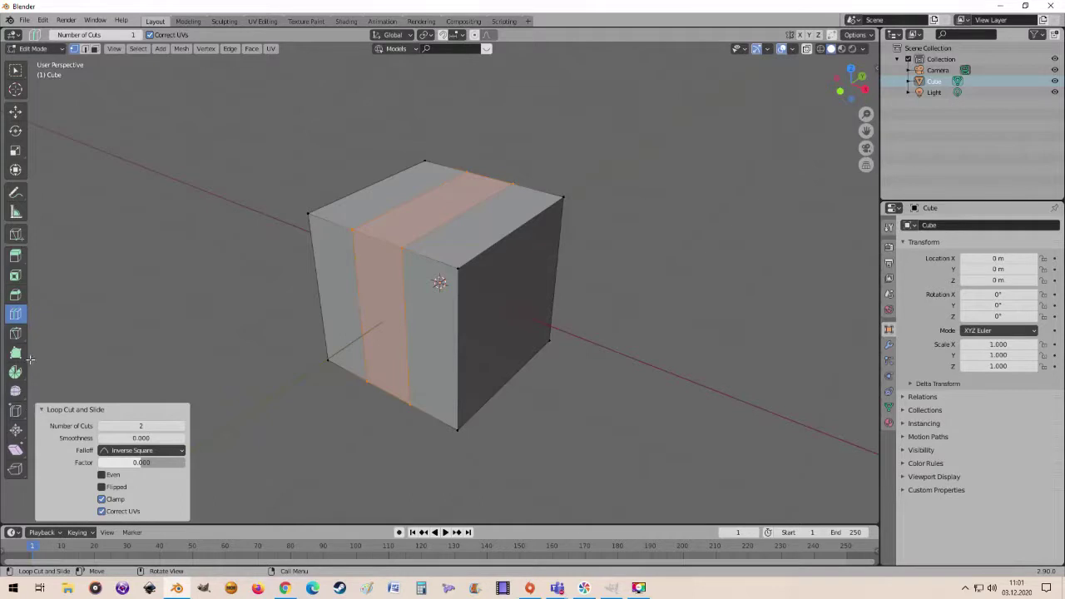
{"action": "left_click", "coordinate": [15, 70]}
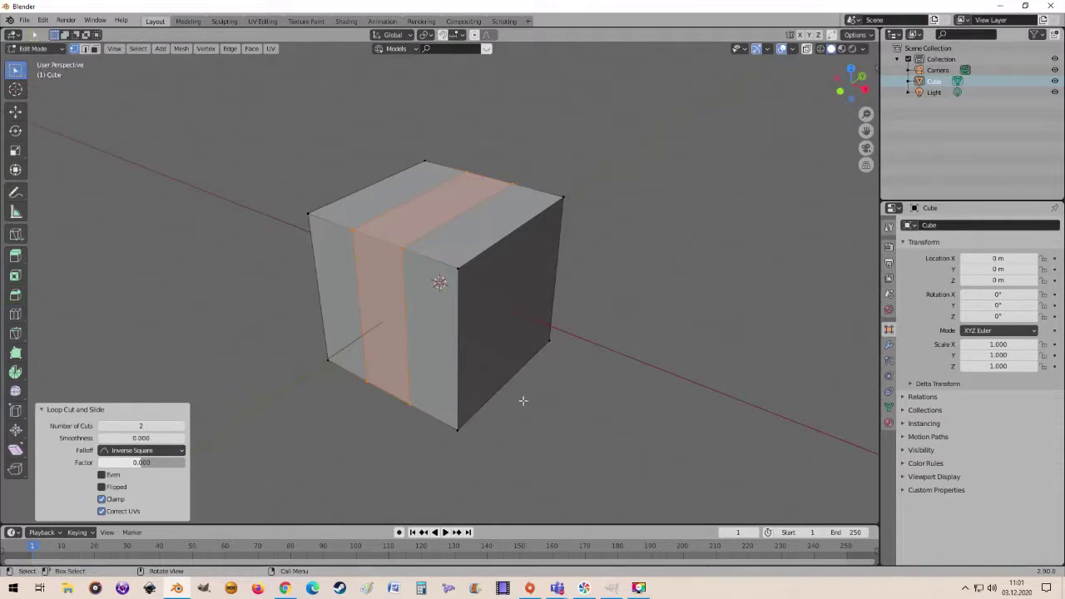
{"action": "left_click", "coordinate": [41, 411]}
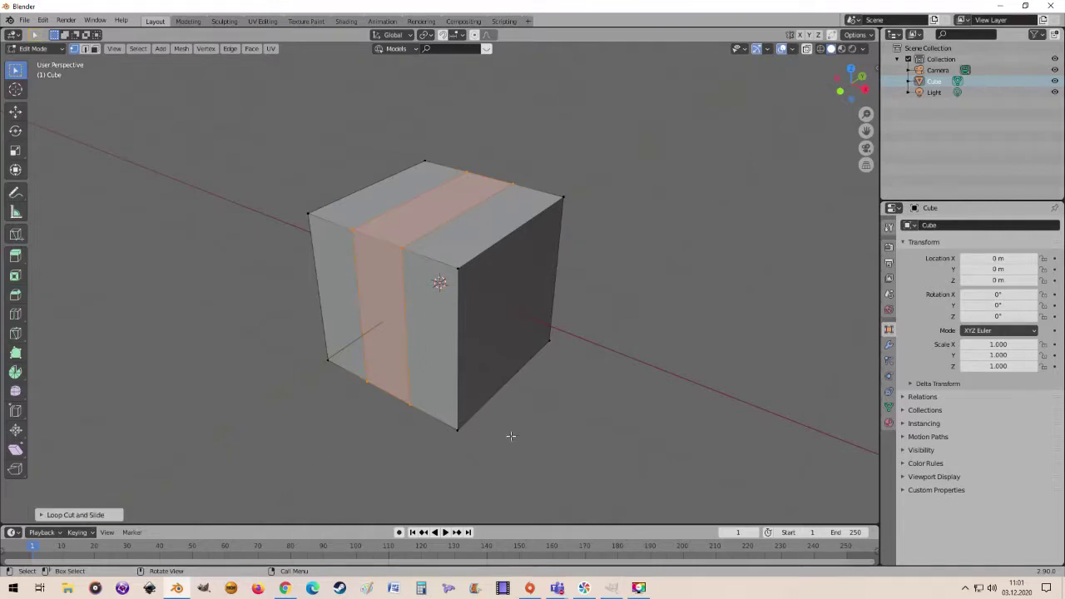
- Add a second 2-cut loop cut crossing the first pair, forming a 3×3 grid on top
{"action": "middle_click_drag", "start_coordinate": [506, 435], "coordinate": [353, 453]}
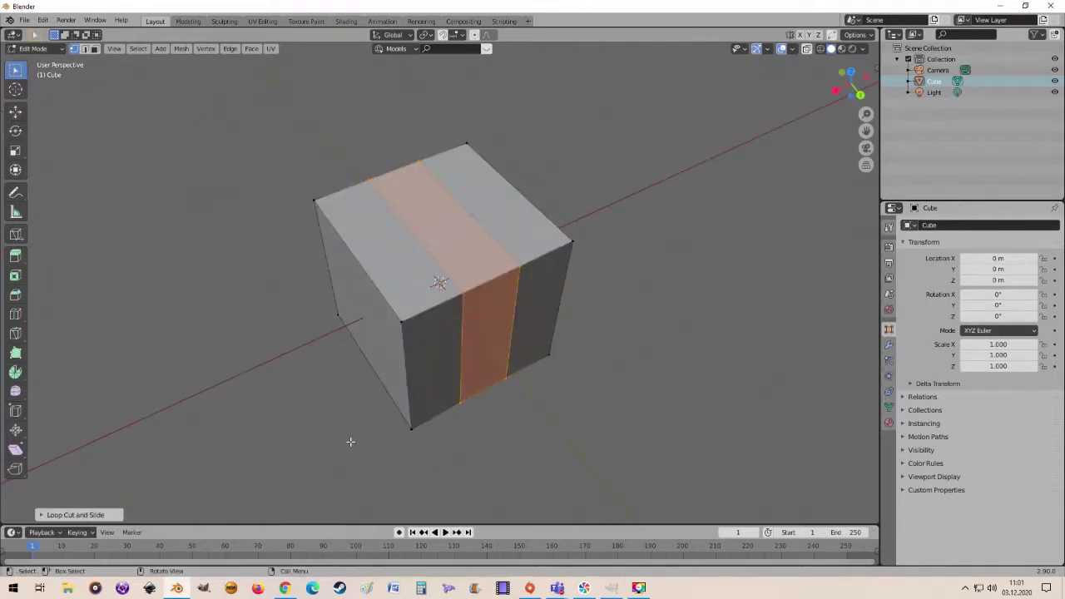
{"action": "key", "text": "ctrl"}
{"action": "key", "text": "ctrl+r"}
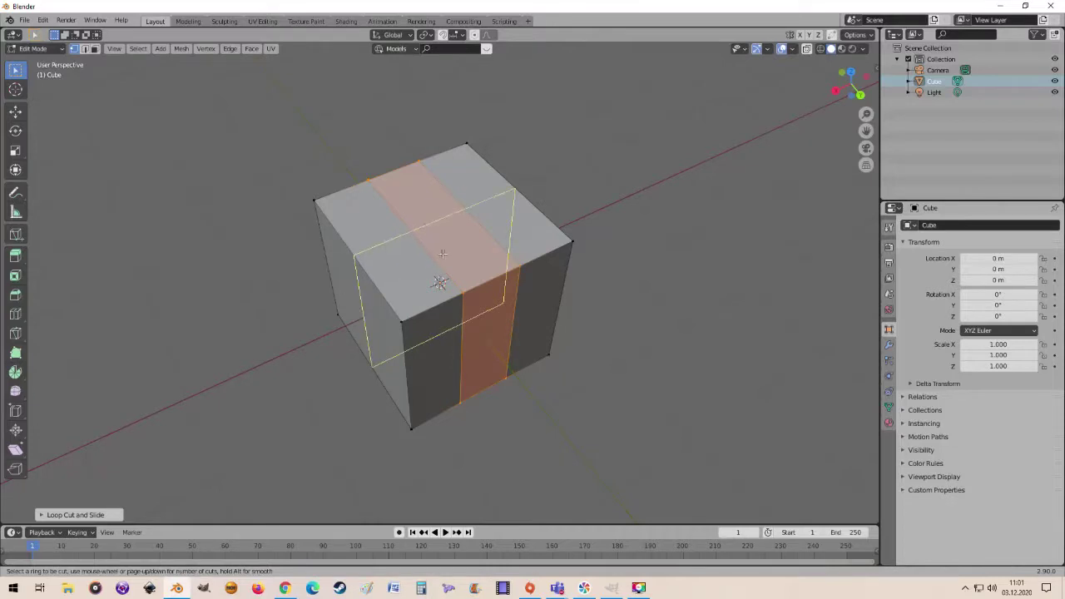
{"action": "scroll", "coordinate": [440, 252], "scroll_direction": "up", "scroll_amount": 1}
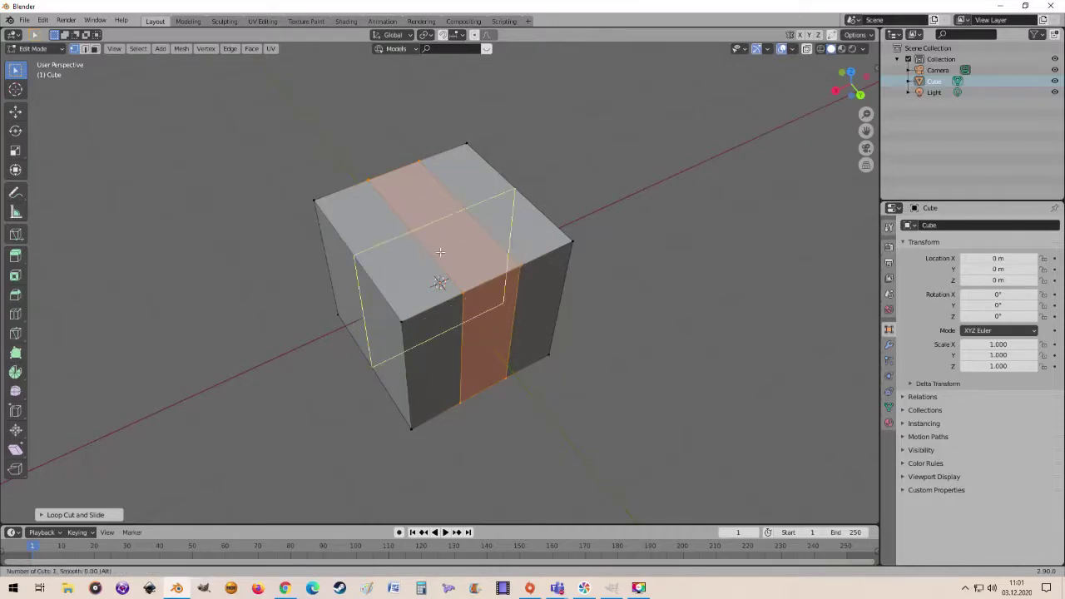
{"action": "scroll", "coordinate": [440, 251], "scroll_direction": "up", "scroll_amount": 1}
{"action": "scroll", "coordinate": [440, 252], "scroll_direction": "down", "scroll_amount": 1}
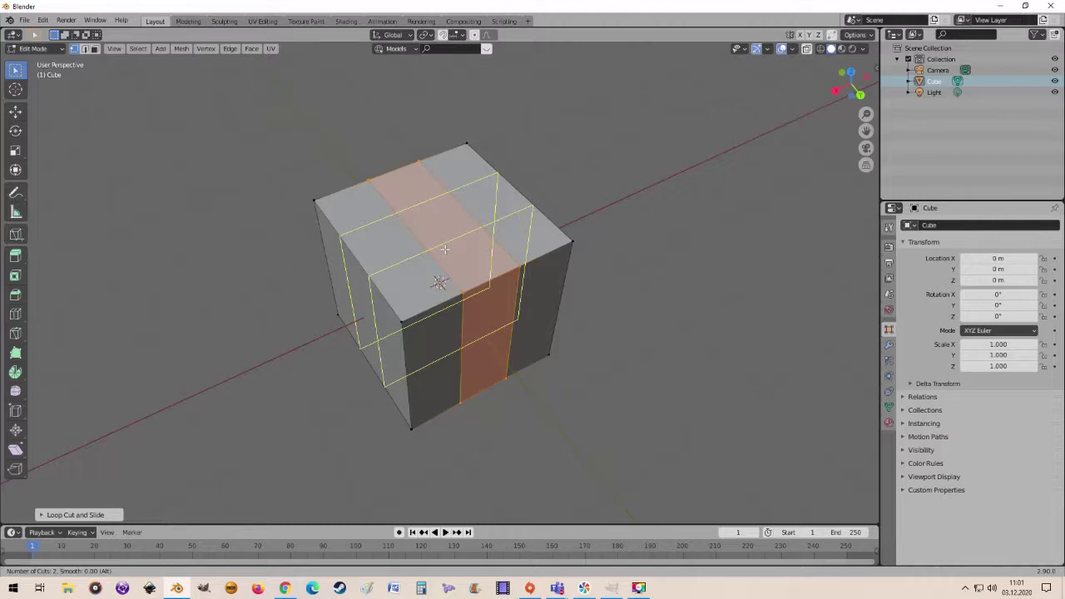
{"action": "left_click", "coordinate": [445, 249]}
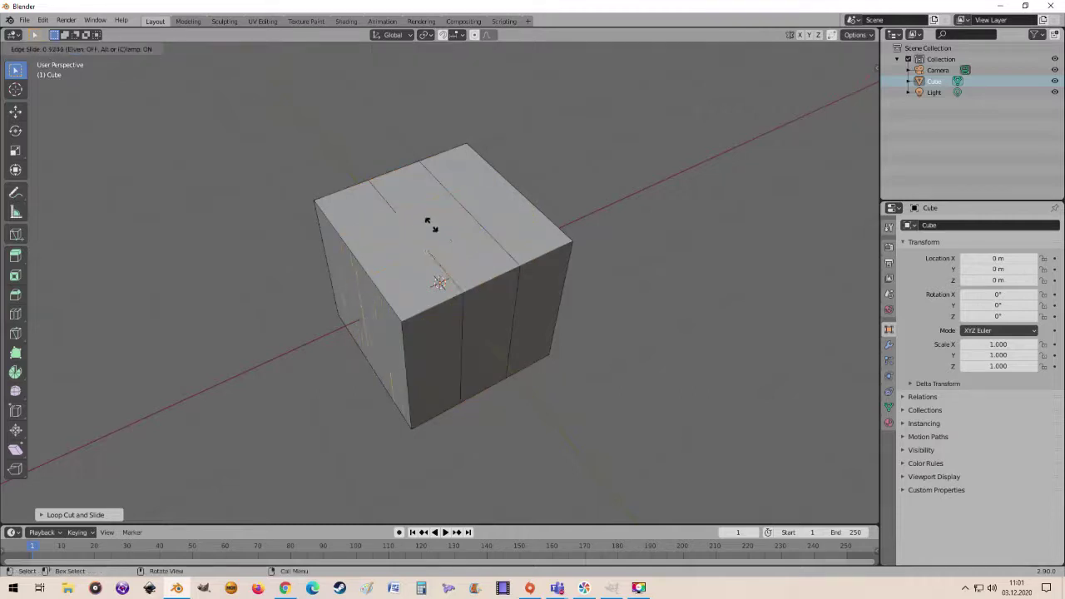
{"action": "left_click", "coordinate": [468, 246]}
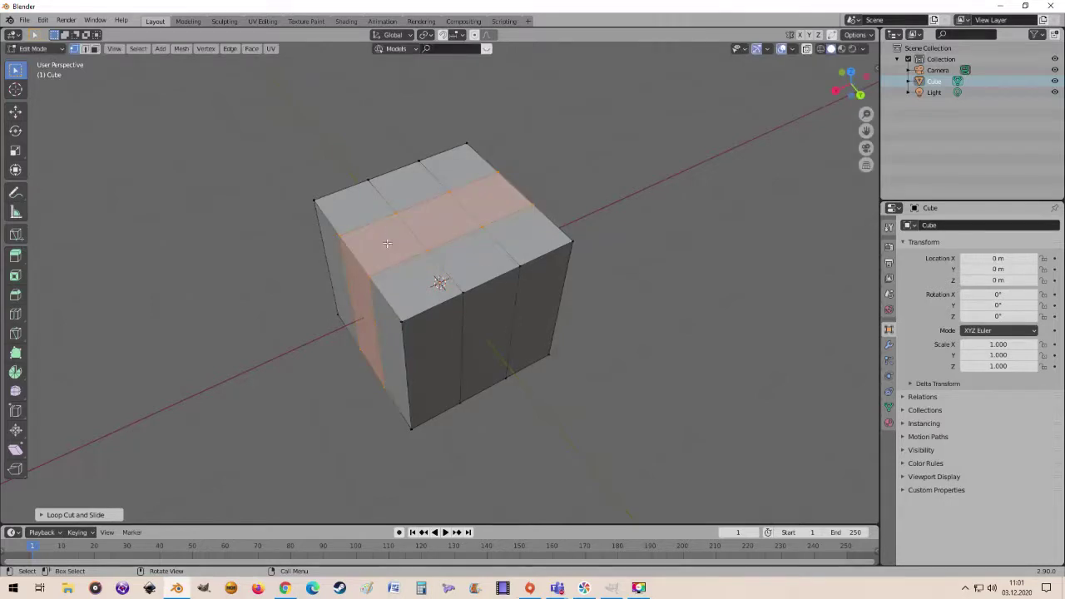
{"action": "scroll", "coordinate": [449, 243], "scroll_direction": "up", "scroll_amount": 2}
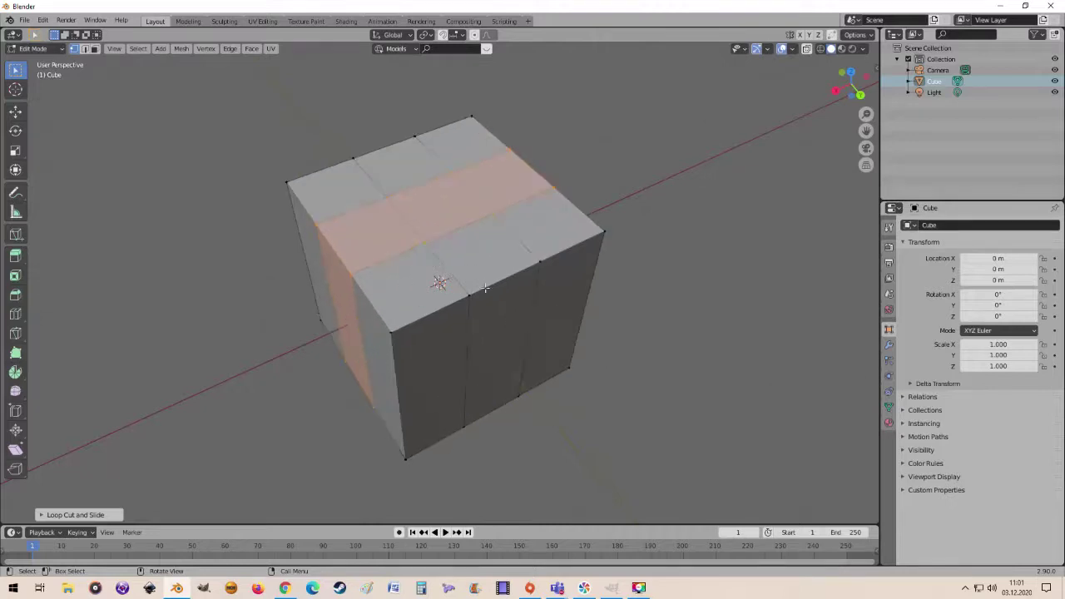
{"action": "mouse_move", "coordinate": [486, 288]}
{"action": "middle_mouse_down"}
{"action": "mouse_move", "coordinate": [615, 315]}
{"action": "mouse_move", "coordinate": [462, 343]}
{"action": "middle_mouse_up"}
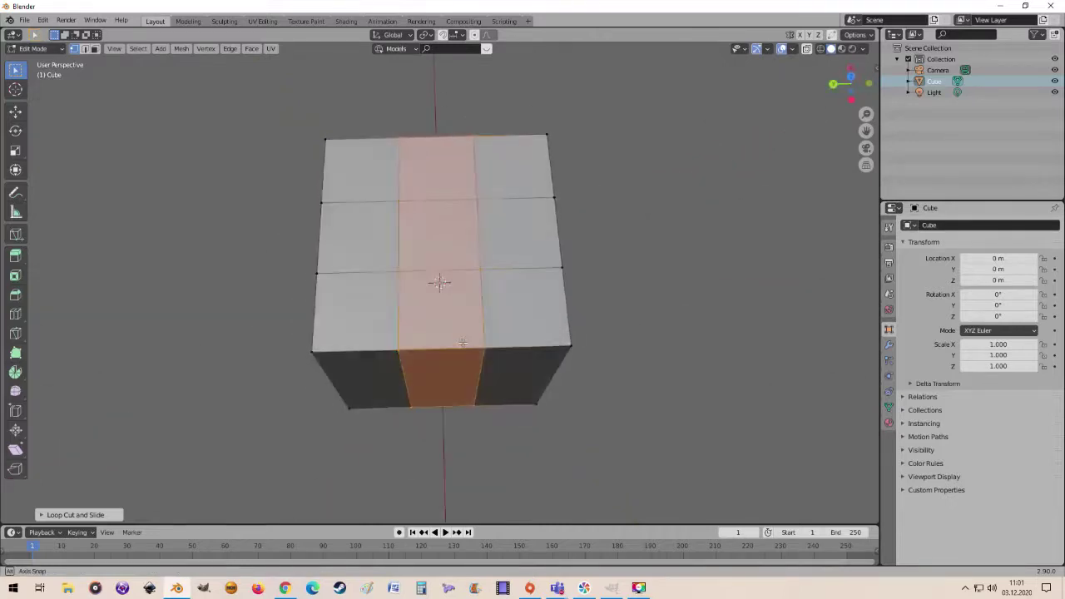
{"action": "mouse_move", "coordinate": [684, 362]}
{"action": "middle_mouse_down"}
{"action": "mouse_move", "coordinate": [638, 268]}
{"action": "mouse_move", "coordinate": [638, 171]}
{"action": "mouse_move", "coordinate": [637, 230]}
{"action": "mouse_move", "coordinate": [536, 282]}
{"action": "mouse_move", "coordinate": [604, 297]}
{"action": "mouse_move", "coordinate": [656, 290]}
{"action": "mouse_move", "coordinate": [571, 280]}
{"action": "middle_mouse_up"}
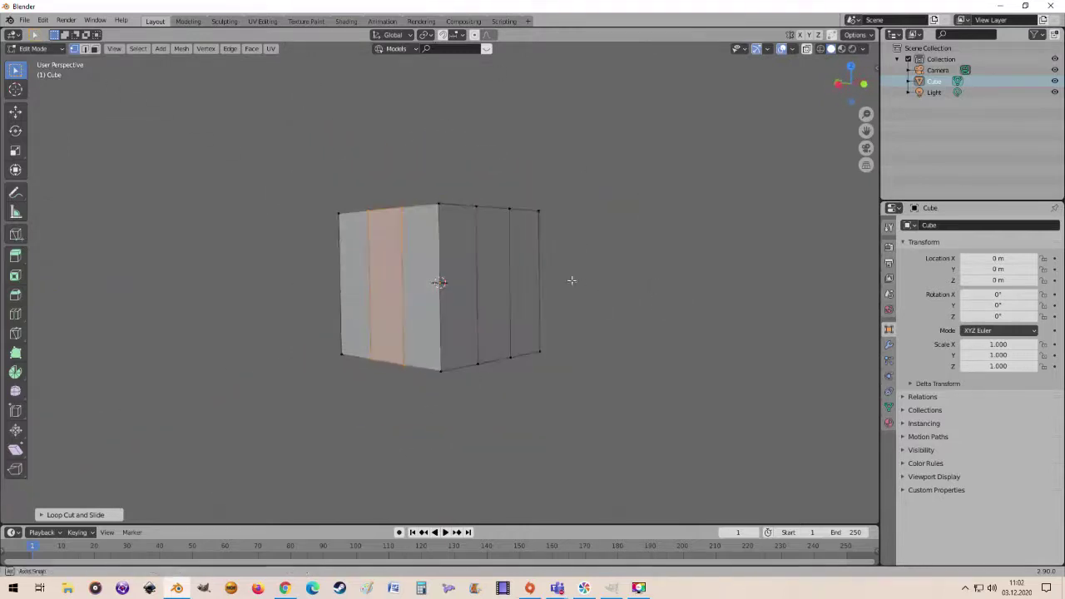
- Add two evenly spaced horizontal edge loops around the cube's sides and check the result
{"action": "key", "text": "ctrl+r"}
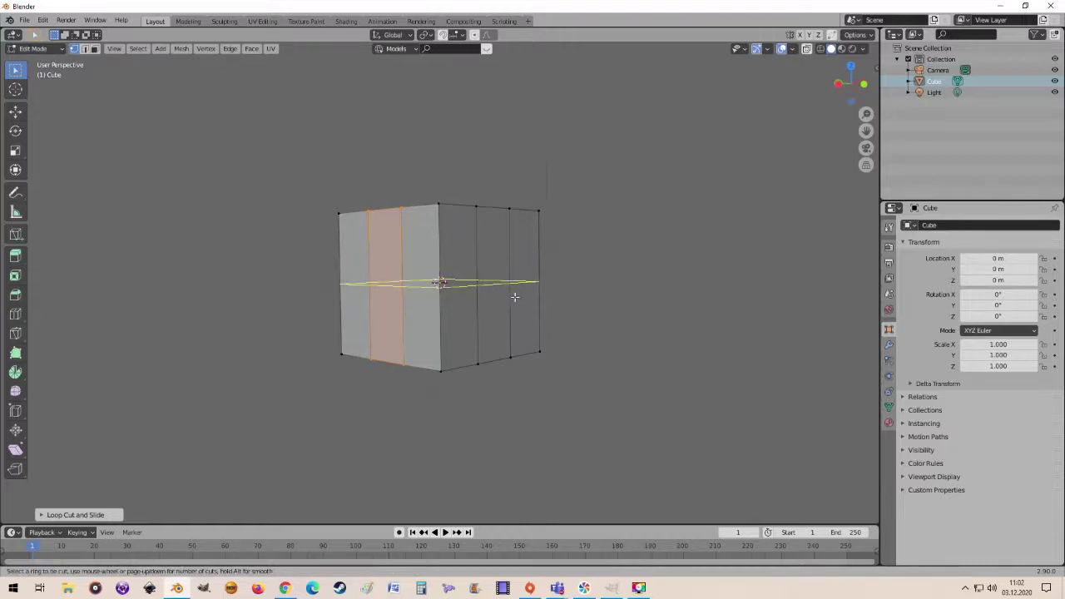
{"action": "scroll", "coordinate": [514, 297], "scroll_direction": "up", "scroll_amount": 1}
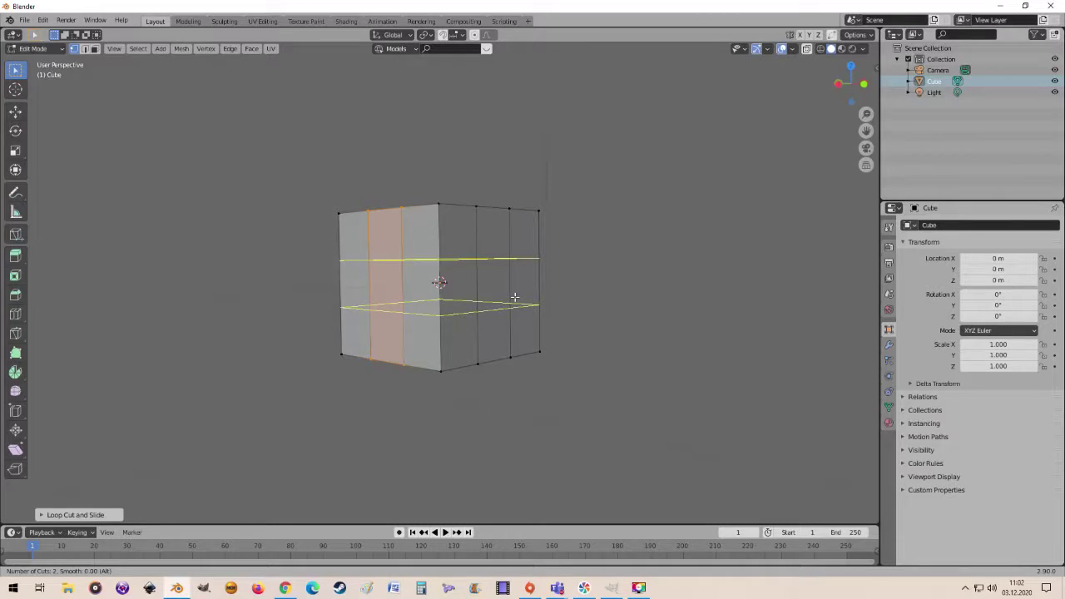
{"action": "left_click", "coordinate": [514, 297]}
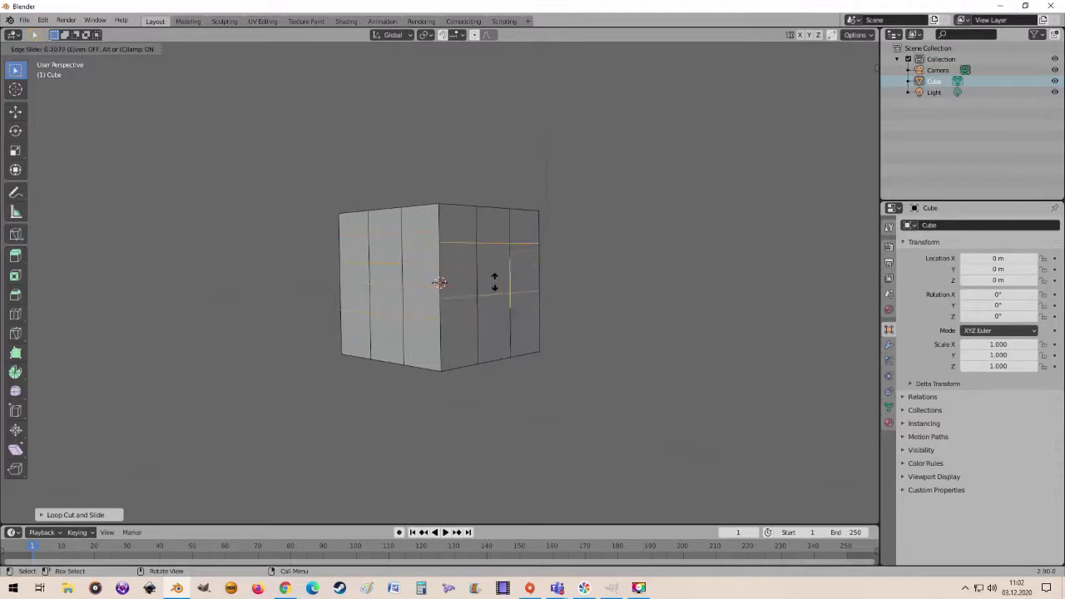
{"action": "right_click", "coordinate": [494, 282]}
{"action": "mouse_move", "coordinate": [528, 282]}
{"action": "middle_mouse_down"}
{"action": "mouse_move", "coordinate": [483, 328]}
{"action": "mouse_move", "coordinate": [619, 313]}
{"action": "mouse_move", "coordinate": [584, 322]}
{"action": "mouse_move", "coordinate": [624, 354]}
{"action": "mouse_move", "coordinate": [616, 363]}
{"action": "mouse_move", "coordinate": [436, 357]}
{"action": "mouse_move", "coordinate": [557, 359]}
{"action": "mouse_move", "coordinate": [621, 340]}
{"action": "mouse_move", "coordinate": [610, 361]}
{"action": "mouse_move", "coordinate": [554, 347]}
{"action": "middle_mouse_up"}
{"action": "scroll", "coordinate": [585, 322], "scroll_direction": "up", "scroll_amount": 3}
{"action": "key", "text": "Tab"}
{"action": "key", "text": "Tab"}
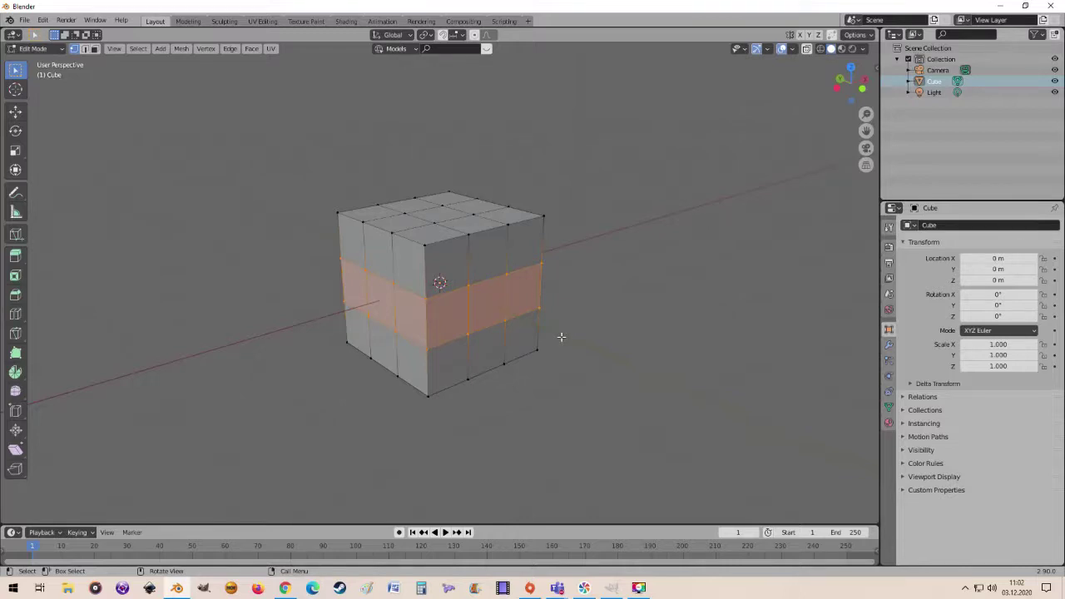
{"action": "scroll", "coordinate": [569, 333], "scroll_direction": "up", "scroll_amount": 1}
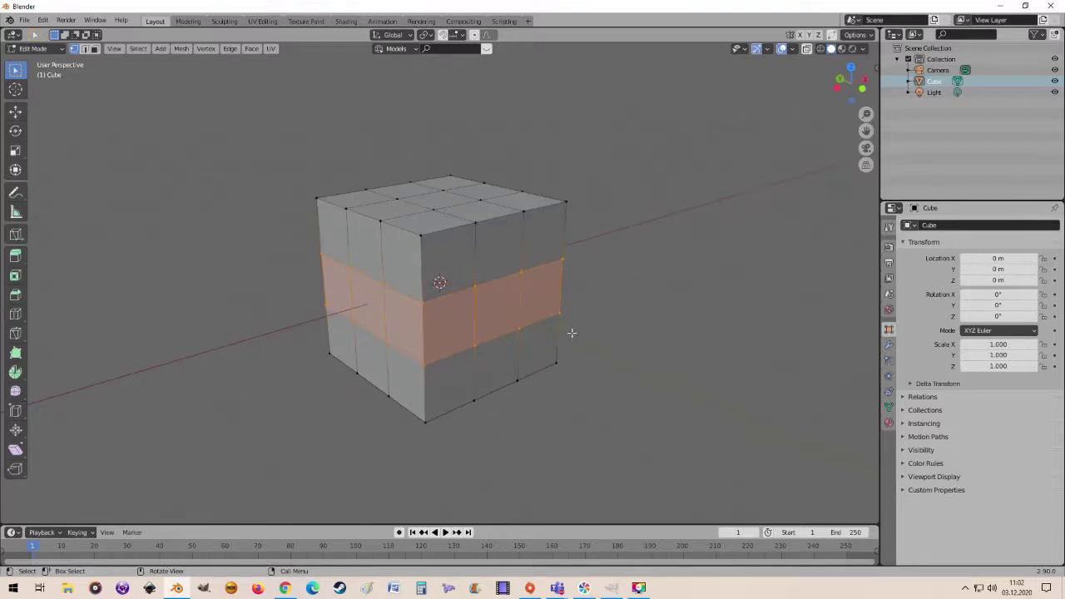
- Select the entire cube mesh and start insetting all of its faces
{"action": "key", "text": "a"}
{"action": "key", "text": "alt+a"}
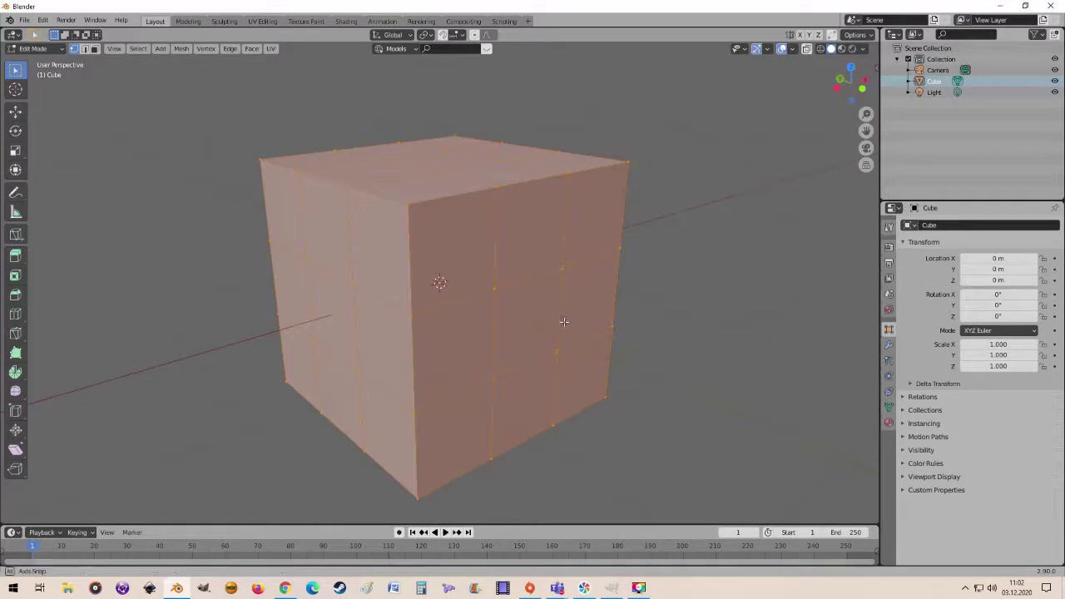
{"action": "left_click", "coordinate": [563, 319], "text": "alt"}
{"action": "mouse_move", "coordinate": [563, 319]}
{"action": "middle_mouse_down"}
{"action": "mouse_move", "coordinate": [590, 340]}
{"action": "mouse_move", "coordinate": [600, 332]}
{"action": "middle_mouse_up"}
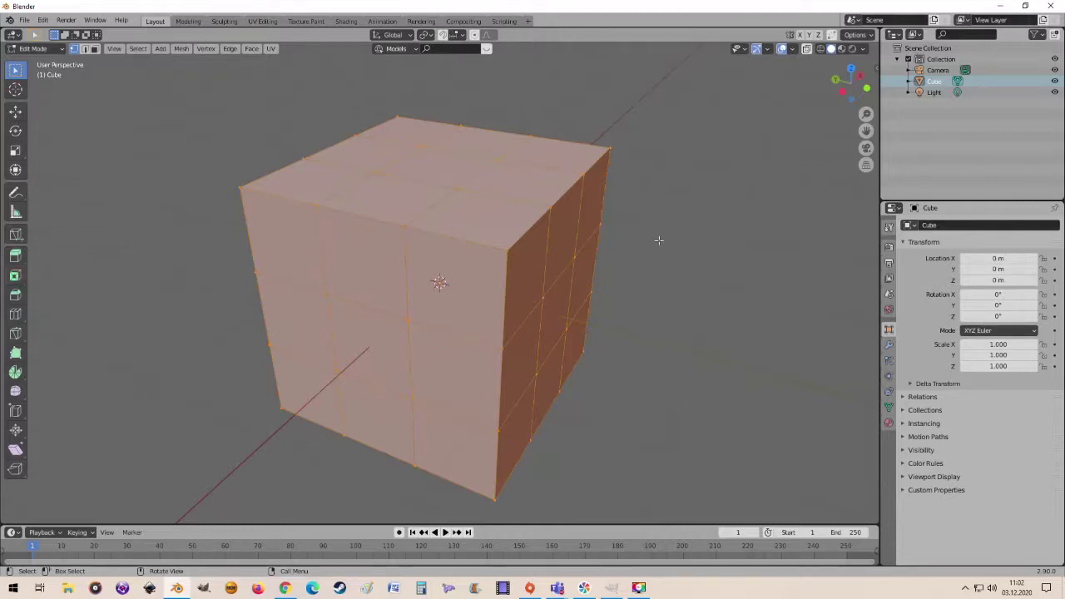
{"action": "middle_click_drag", "start_coordinate": [659, 241], "coordinate": [631, 250]}
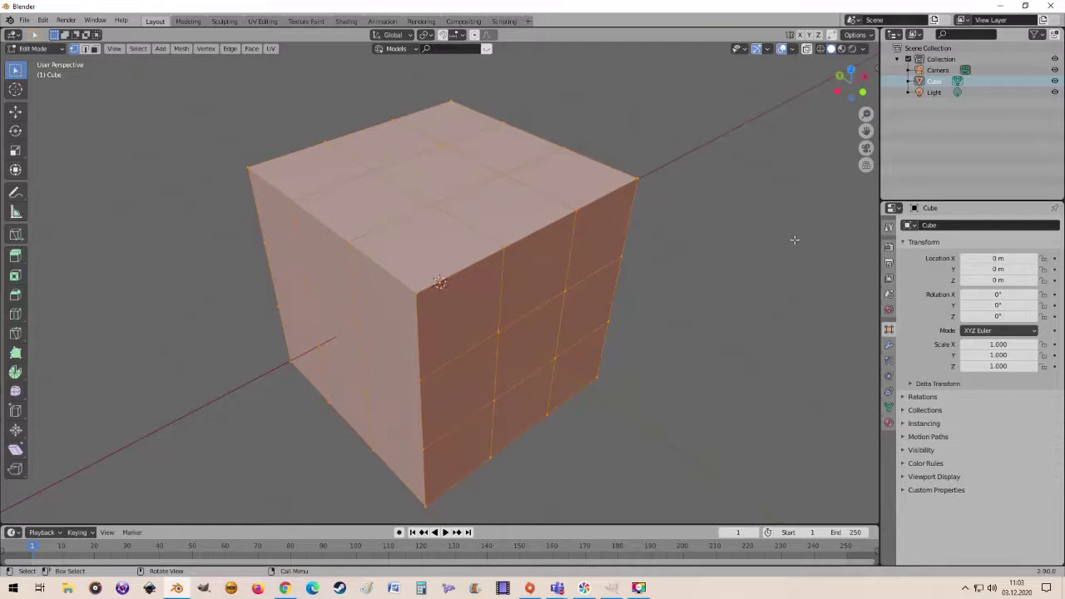
{"action": "key", "text": "i"}
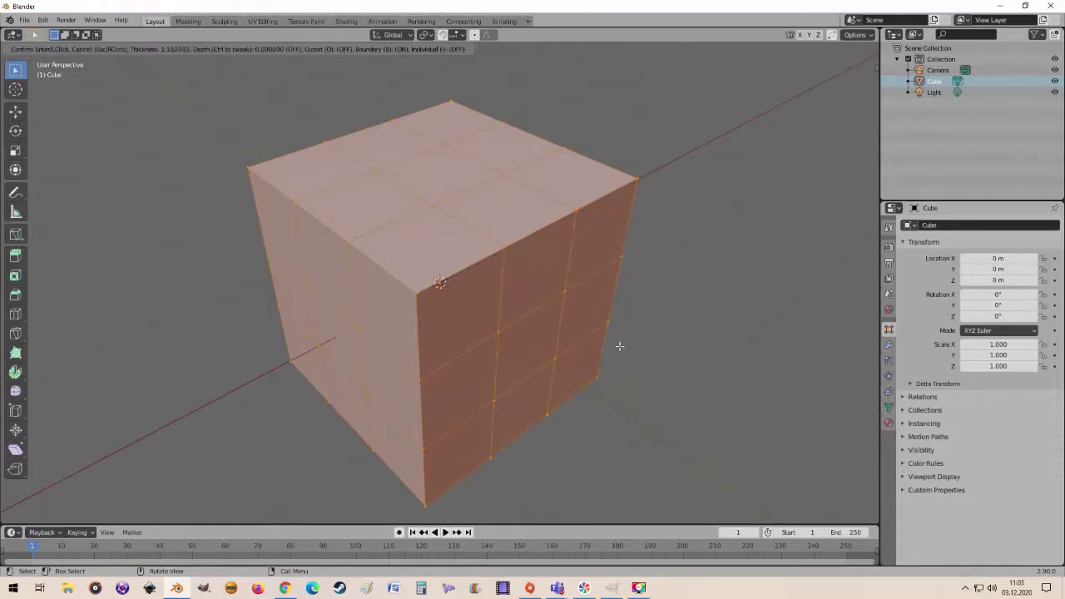
- Inset each face individually, thinning the border thickness toward 0.05469 m
{"action": "left_click", "coordinate": [625, 250]}
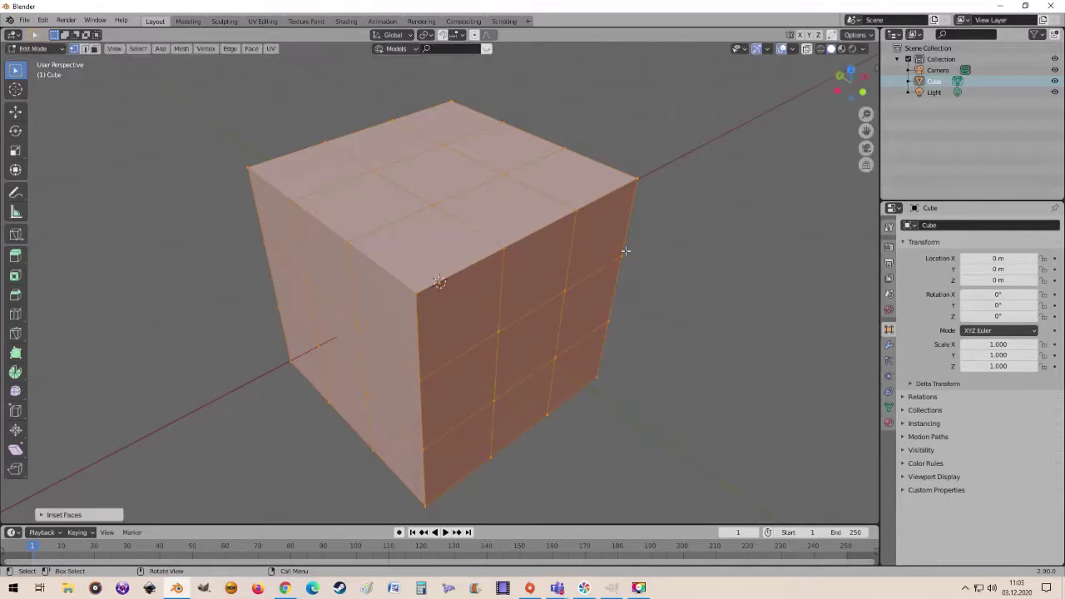
{"action": "left_click", "coordinate": [41, 516]}
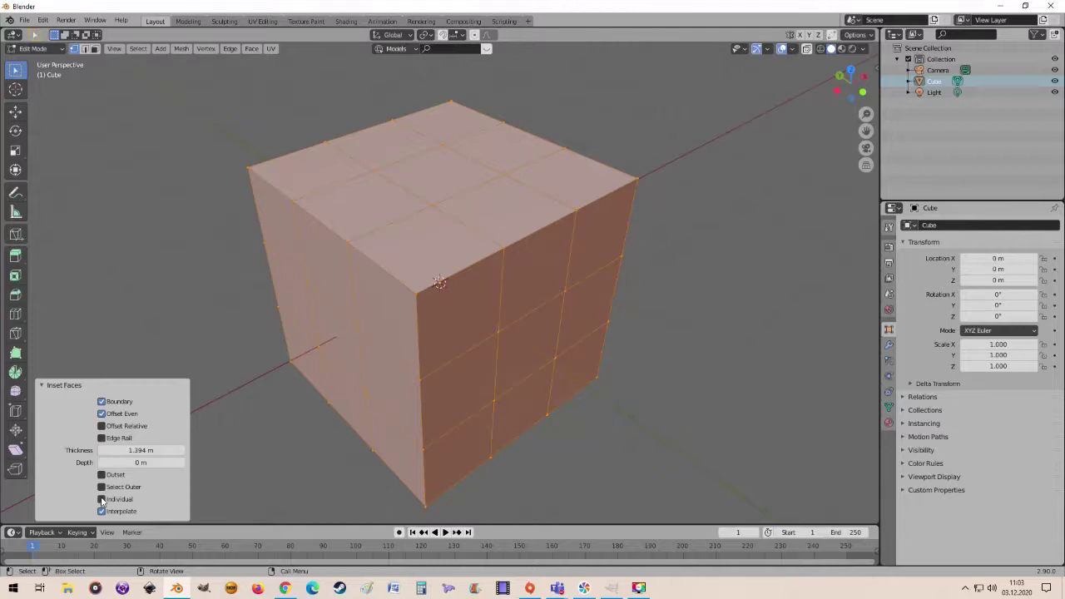
{"action": "left_click", "coordinate": [101, 499]}
{"action": "left_click", "coordinate": [101, 499]}
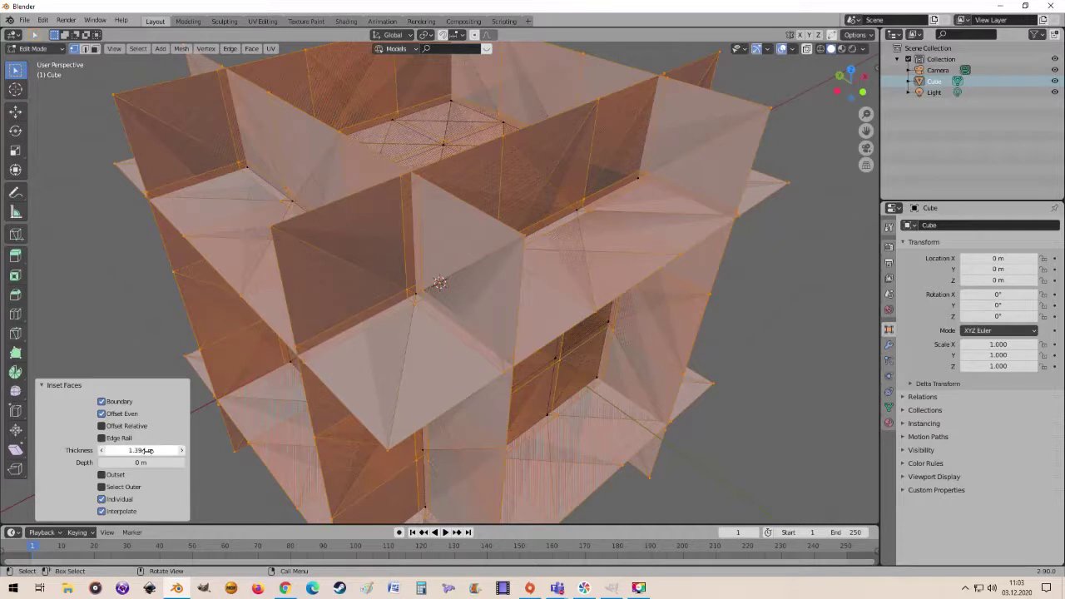
{"action": "left_click_drag", "start_coordinate": [141, 450], "coordinate": [111, 450]}
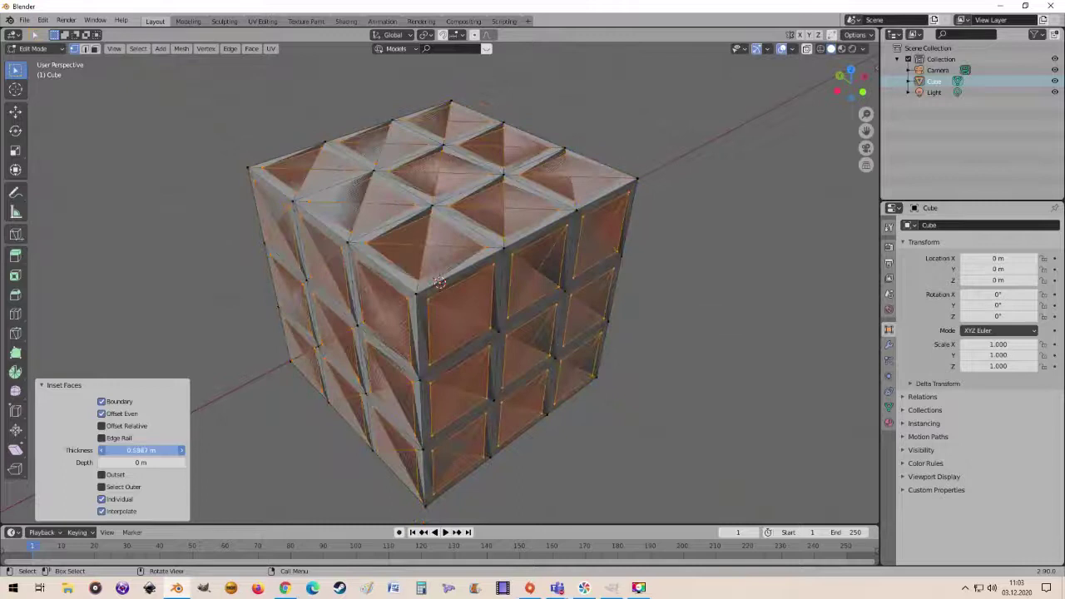
{"action": "left_click_drag", "start_coordinate": [142, 450], "coordinate": [125, 450]}
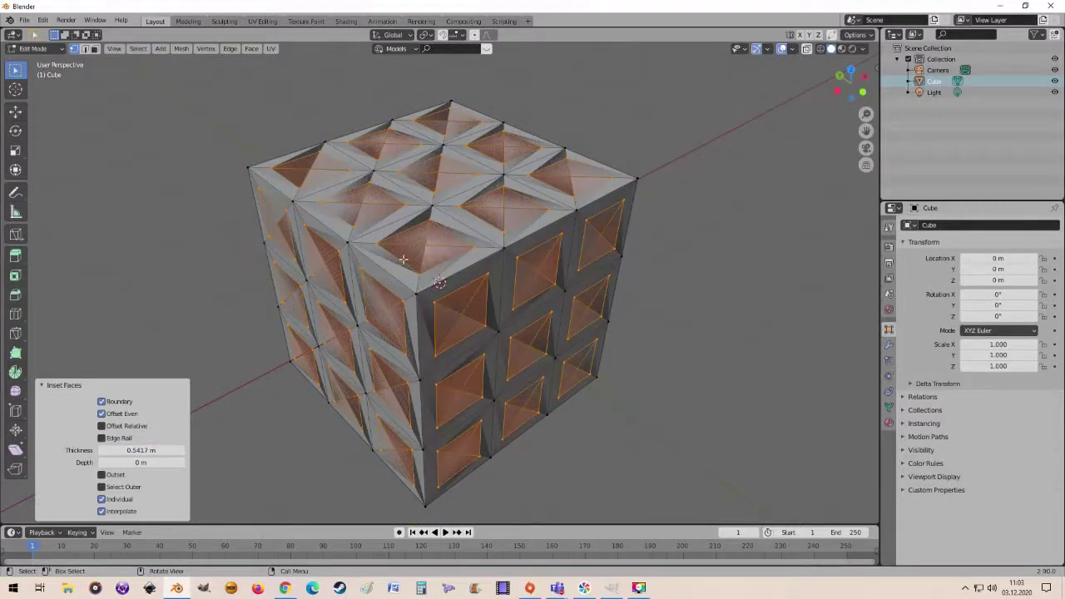
{"action": "left_click_drag", "start_coordinate": [141, 450], "coordinate": [79, 450]}
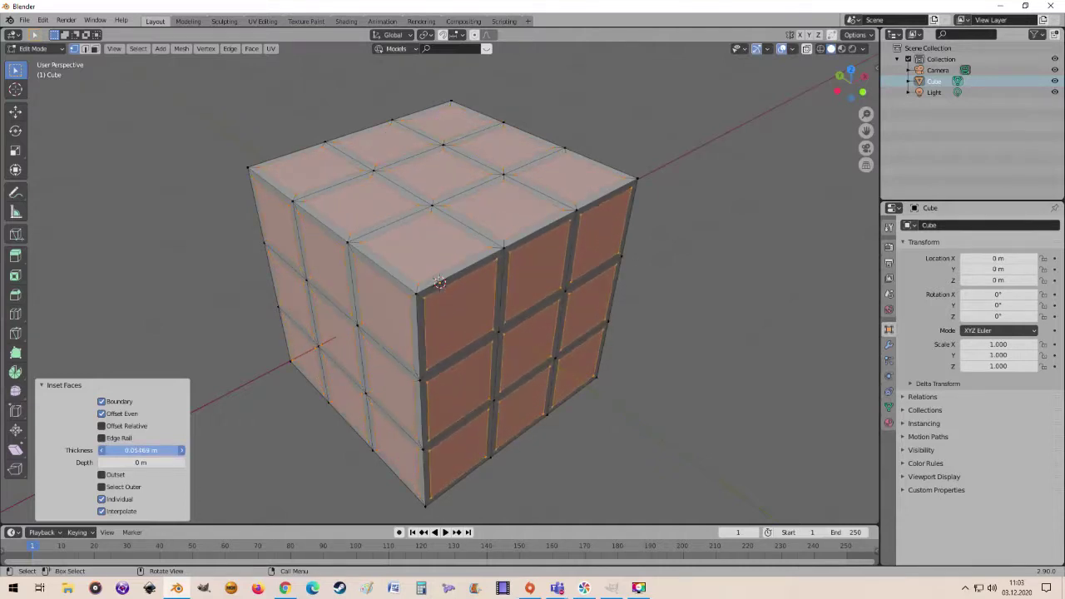
- Set the inset thickness to 0.05469 m and the depth to 0.016 m
{"action": "left_click_drag", "start_coordinate": [156, 450], "coordinate": [156, 450]}
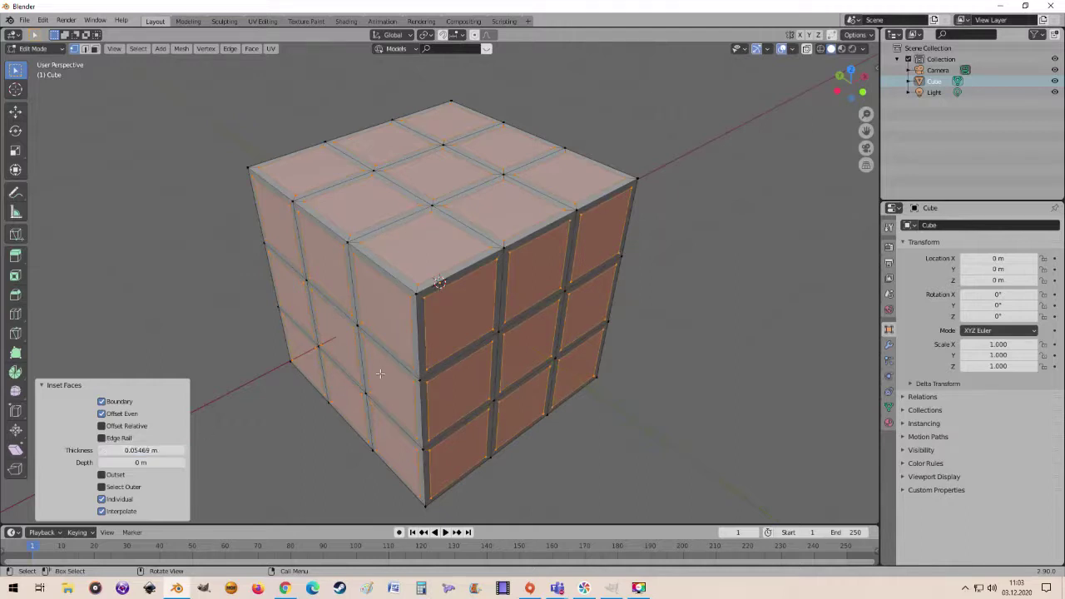
{"action": "scroll", "coordinate": [381, 374], "scroll_direction": "up", "scroll_amount": 5}
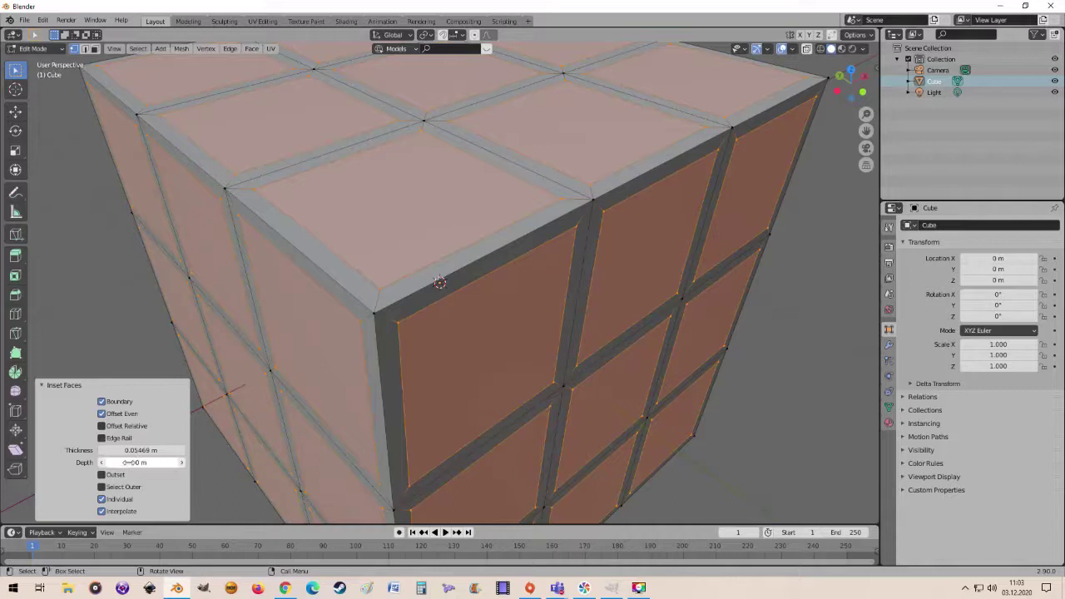
{"action": "mouse_move", "coordinate": [133, 463]}
{"action": "left_mouse_down"}
{"action": "mouse_move", "coordinate": [116, 462]}
{"action": "mouse_move", "coordinate": [148, 462]}
{"action": "left_mouse_up"}
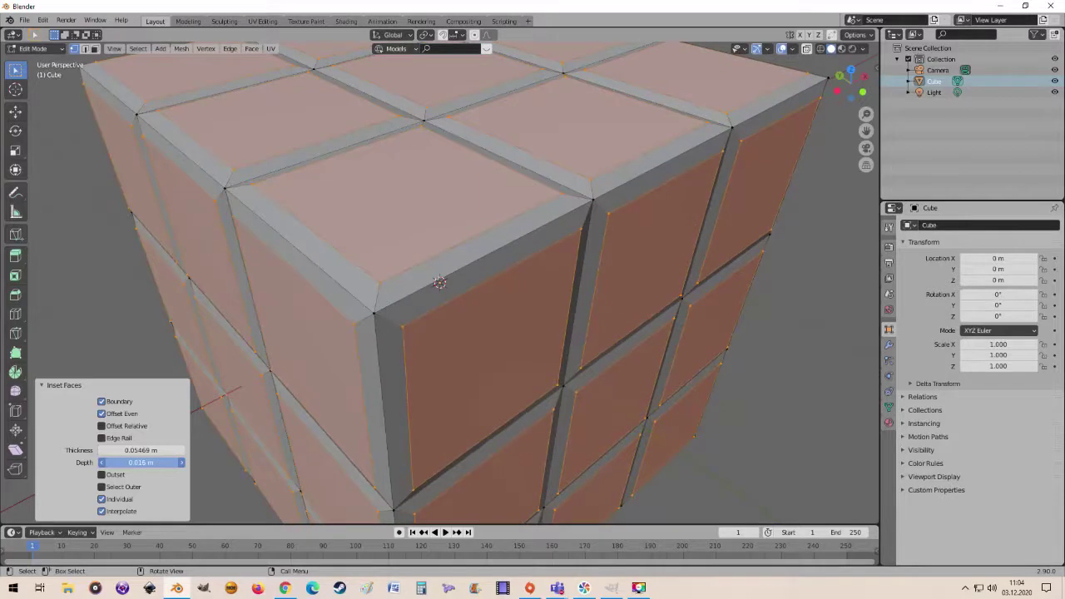
{"action": "scroll", "coordinate": [453, 357], "scroll_direction": "down", "scroll_amount": 2}
{"action": "scroll", "coordinate": [579, 363], "scroll_direction": "down", "scroll_amount": 4}
{"action": "mouse_move", "coordinate": [579, 363]}
{"action": "middle_mouse_down"}
{"action": "mouse_move", "coordinate": [459, 288]}
{"action": "mouse_move", "coordinate": [612, 344]}
{"action": "mouse_move", "coordinate": [693, 348]}
{"action": "middle_mouse_up"}
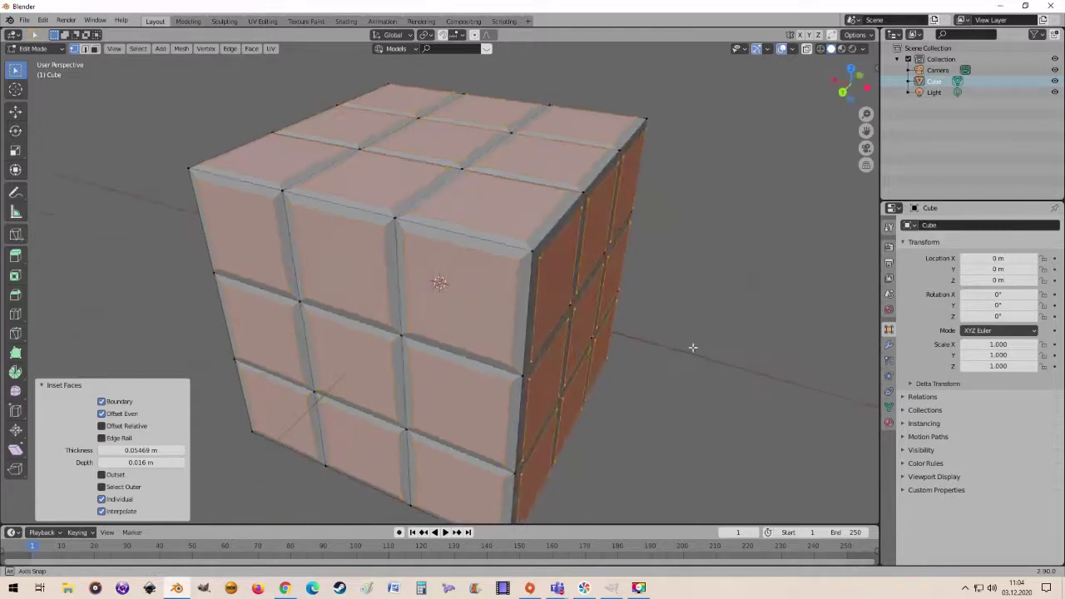
{"action": "middle_click_drag", "start_coordinate": [649, 323], "coordinate": [619, 321]}
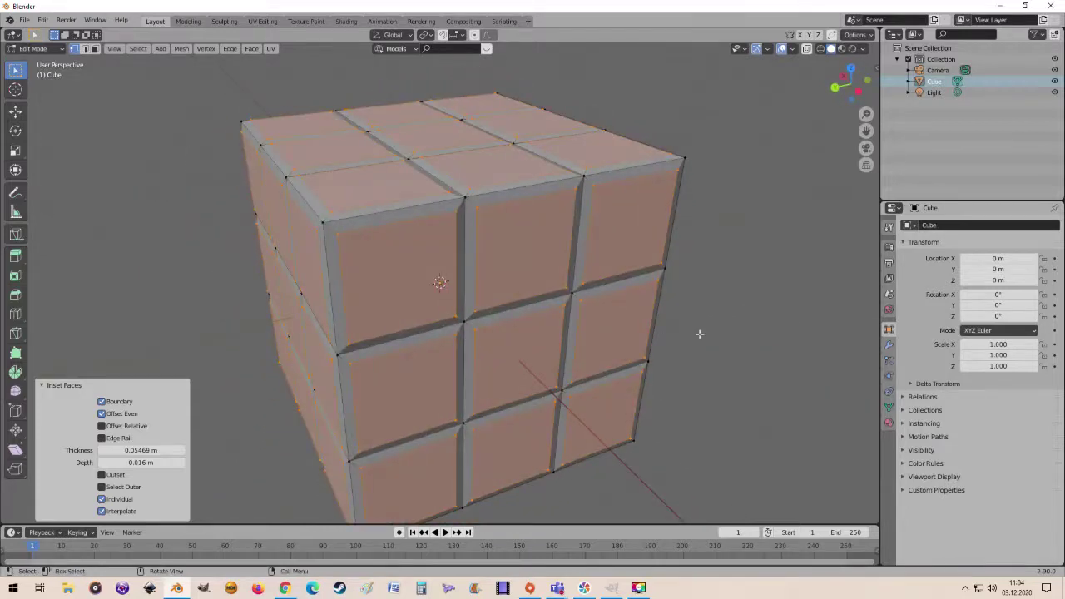
{"action": "scroll", "coordinate": [681, 344], "scroll_direction": "down", "scroll_amount": 3}
{"action": "scroll", "coordinate": [680, 350], "scroll_direction": "down", "scroll_amount": 1}
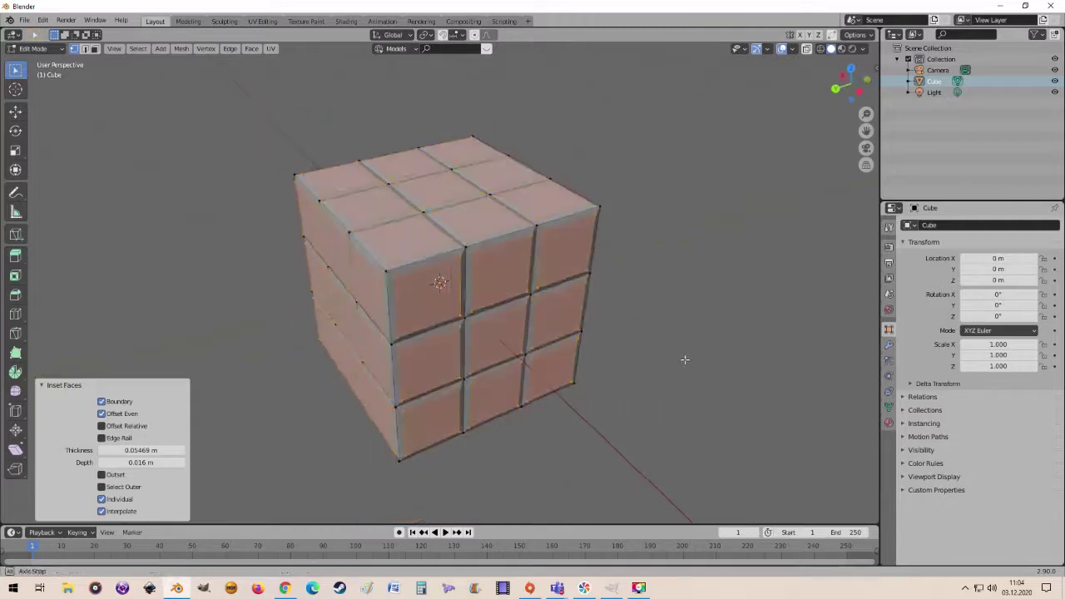
- Inspect the grooved tiles in Object Mode from several angles, then return to Edit Mode
{"action": "key", "text": "Tab"}
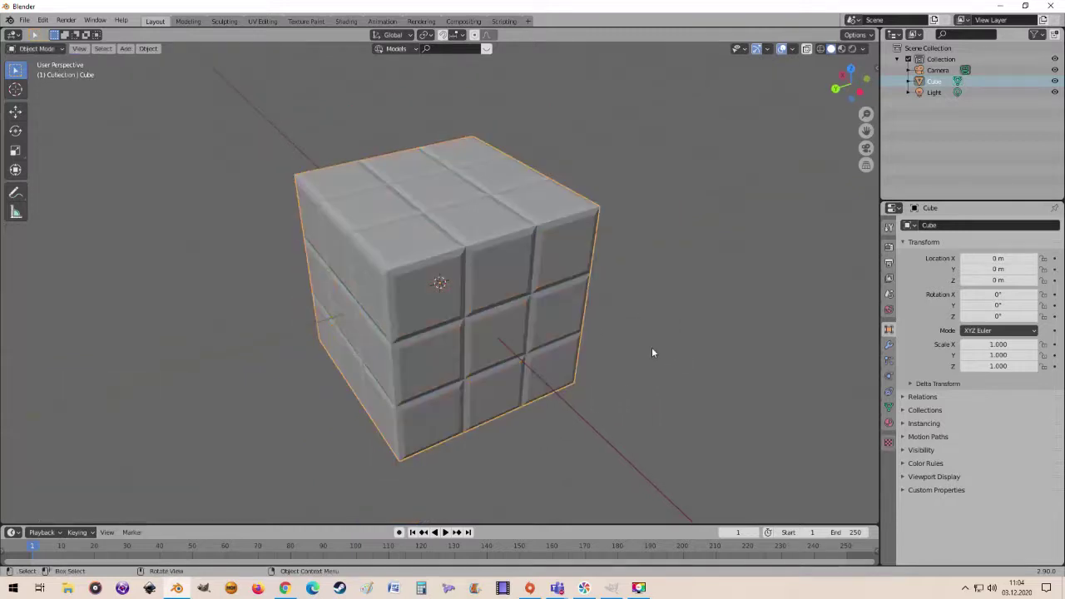
{"action": "mouse_move", "coordinate": [652, 353]}
{"action": "middle_mouse_down"}
{"action": "mouse_move", "coordinate": [530, 312]}
{"action": "mouse_move", "coordinate": [483, 261]}
{"action": "mouse_move", "coordinate": [624, 286]}
{"action": "mouse_move", "coordinate": [615, 363]}
{"action": "mouse_move", "coordinate": [590, 371]}
{"action": "mouse_move", "coordinate": [441, 322]}
{"action": "mouse_move", "coordinate": [373, 257]}
{"action": "mouse_move", "coordinate": [519, 288]}
{"action": "mouse_move", "coordinate": [577, 355]}
{"action": "mouse_move", "coordinate": [653, 346]}
{"action": "mouse_move", "coordinate": [663, 331]}
{"action": "middle_mouse_up"}
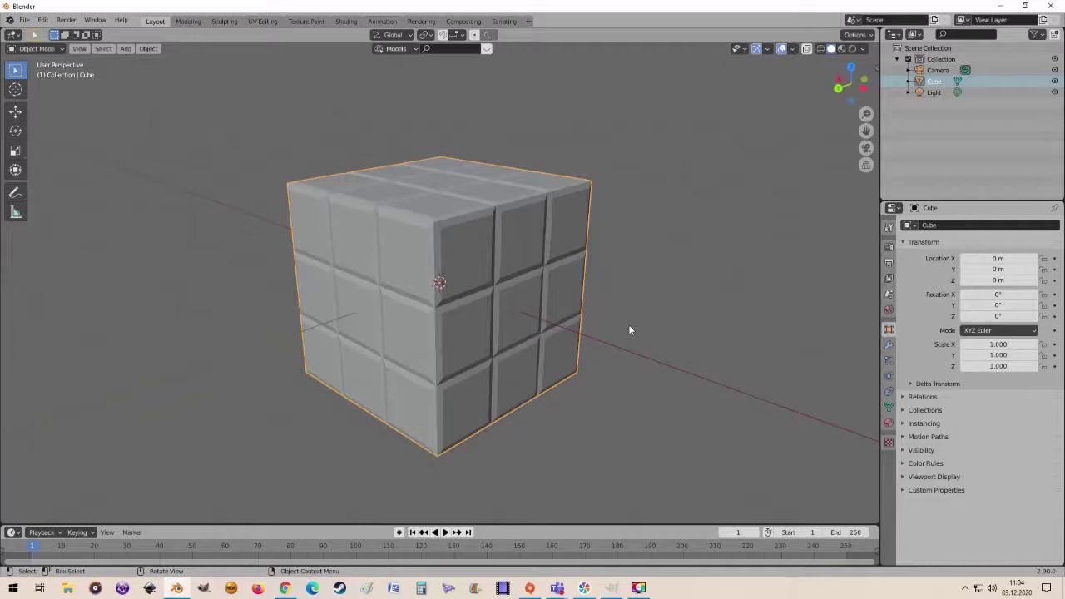
{"action": "scroll", "coordinate": [629, 330], "scroll_direction": "up", "scroll_amount": 2}
{"action": "scroll", "coordinate": [626, 336], "scroll_direction": "up", "scroll_amount": 1}
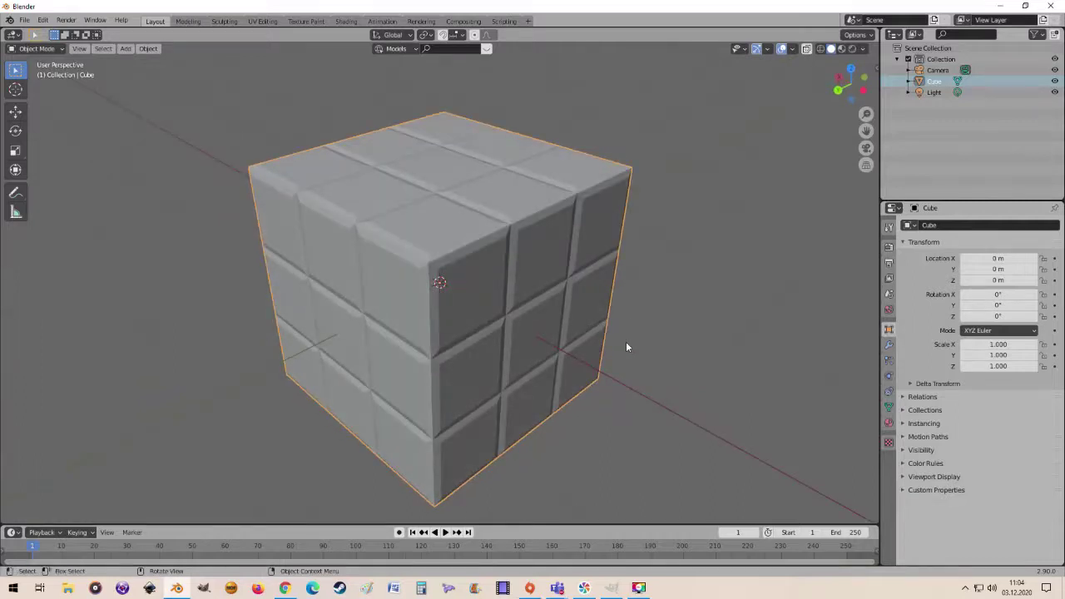
{"action": "scroll", "coordinate": [521, 281], "scroll_direction": "up", "scroll_amount": 1}
{"action": "scroll", "coordinate": [521, 281], "scroll_direction": "up", "scroll_amount": 3}
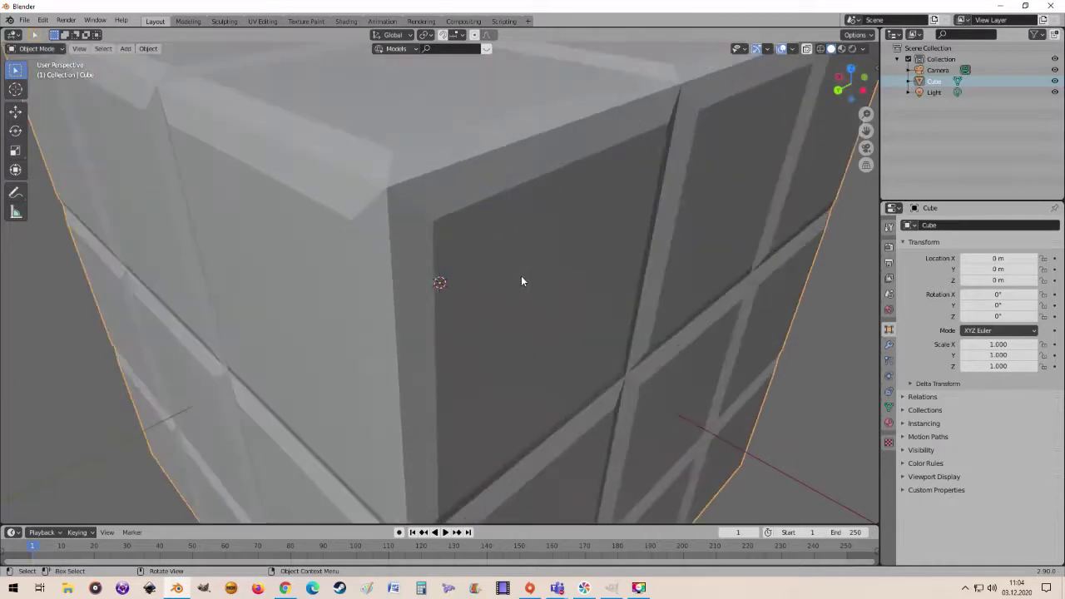
{"action": "mouse_move", "coordinate": [509, 292]}
{"action": "middle_mouse_down"}
{"action": "mouse_move", "coordinate": [513, 325]}
{"action": "mouse_move", "coordinate": [594, 325]}
{"action": "mouse_move", "coordinate": [519, 313]}
{"action": "middle_mouse_up"}
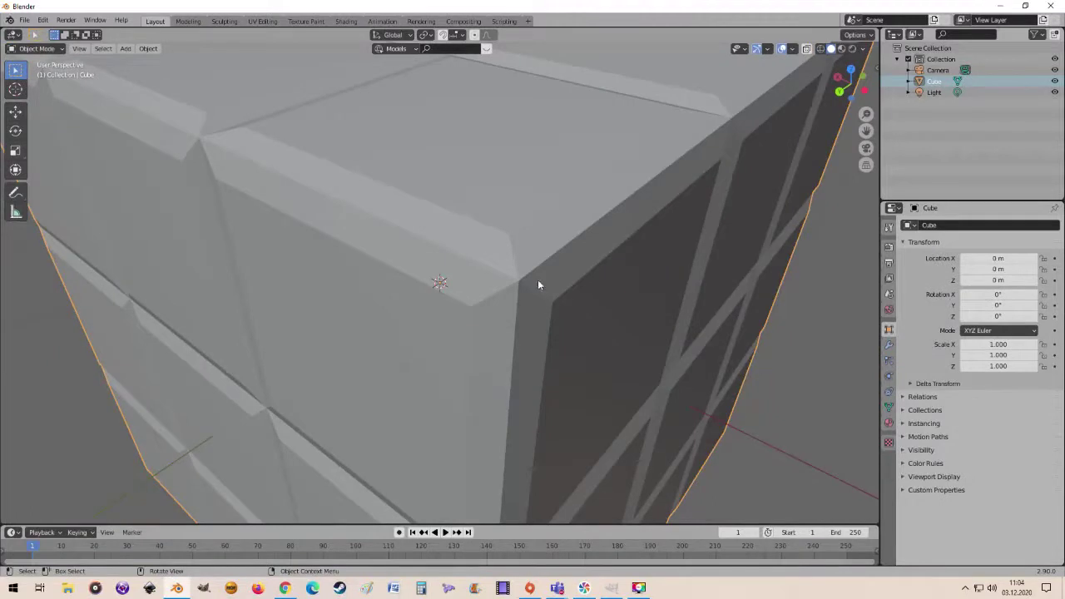
{"action": "mouse_move", "coordinate": [500, 322]}
{"action": "middle_mouse_down"}
{"action": "mouse_move", "coordinate": [658, 325]}
{"action": "mouse_move", "coordinate": [644, 328]}
{"action": "middle_mouse_up"}
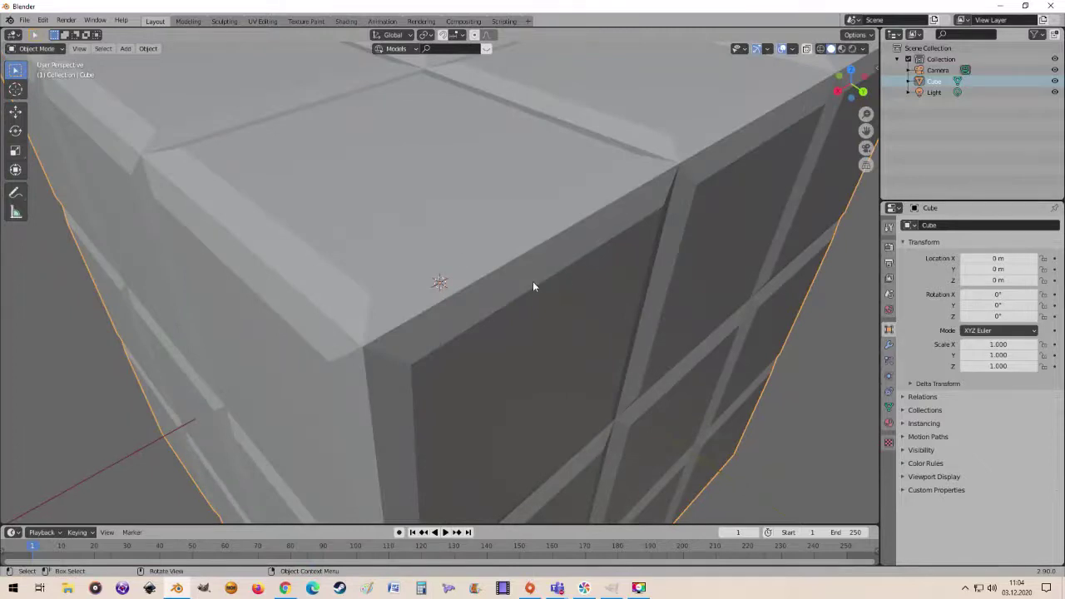
{"action": "key", "text": "Tab"}
{"action": "scroll", "coordinate": [533, 284], "scroll_direction": "down", "scroll_amount": 5}
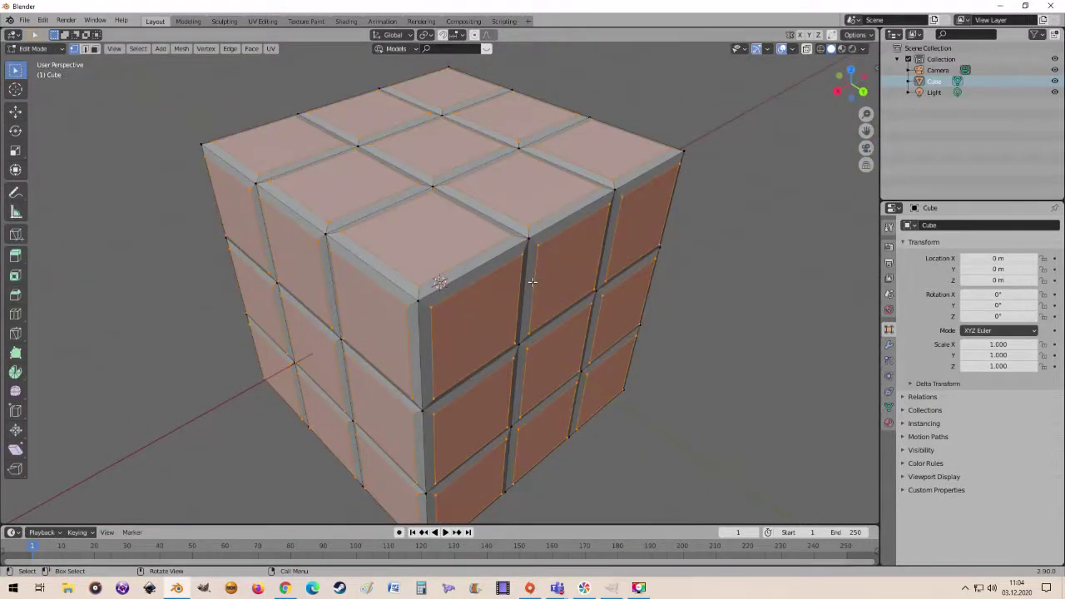
- Bevel all of the cube's edges with 3 segments and inspect a corner
{"action": "key", "text": "a"}
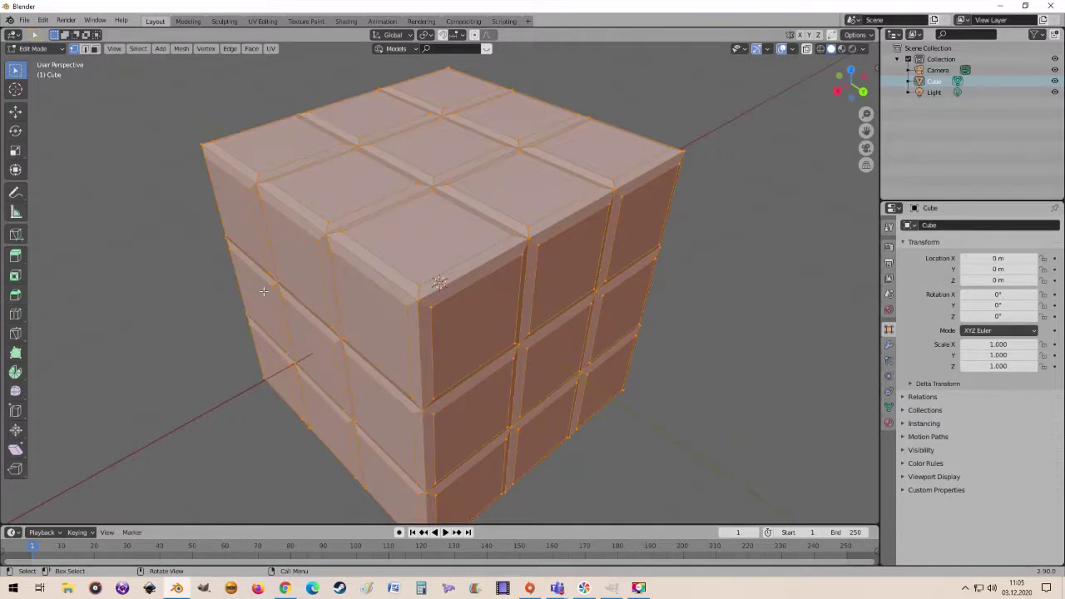
{"action": "key", "text": "ctrl+b"}
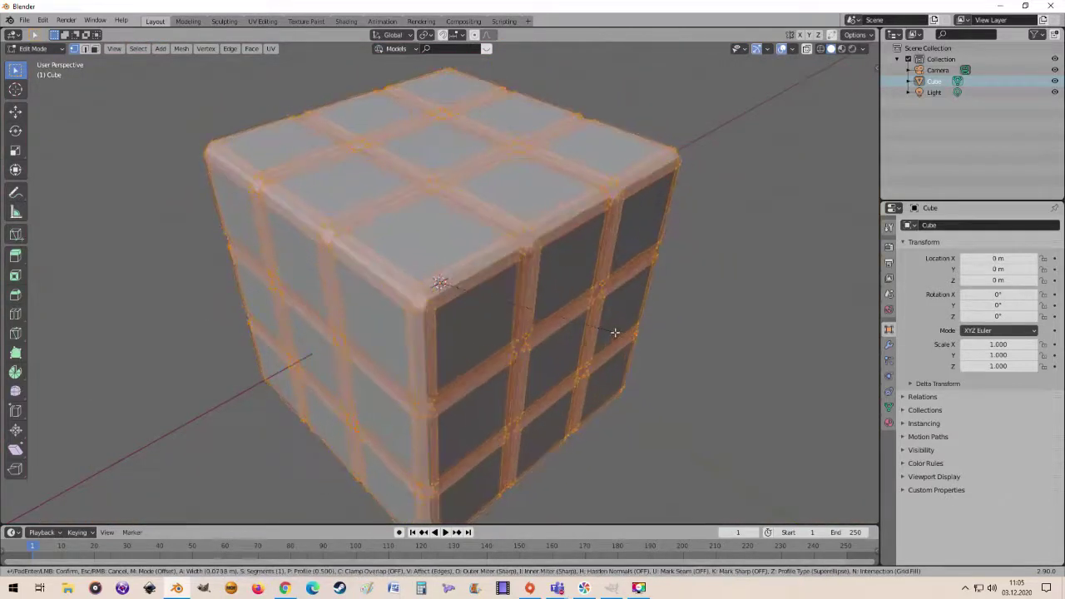
{"action": "scroll", "coordinate": [614, 332], "scroll_direction": "up", "scroll_amount": 2}
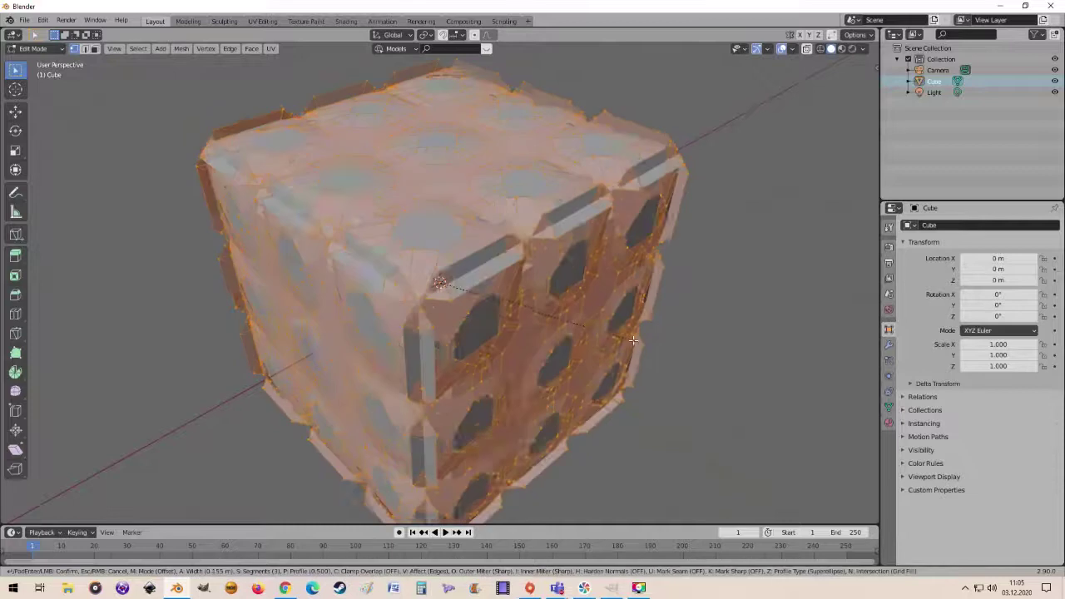
{"action": "left_click", "coordinate": [615, 348]}
{"action": "scroll", "coordinate": [615, 348], "scroll_direction": "up", "scroll_amount": 5}
{"action": "middle_click_drag", "start_coordinate": [519, 350], "coordinate": [441, 343]}
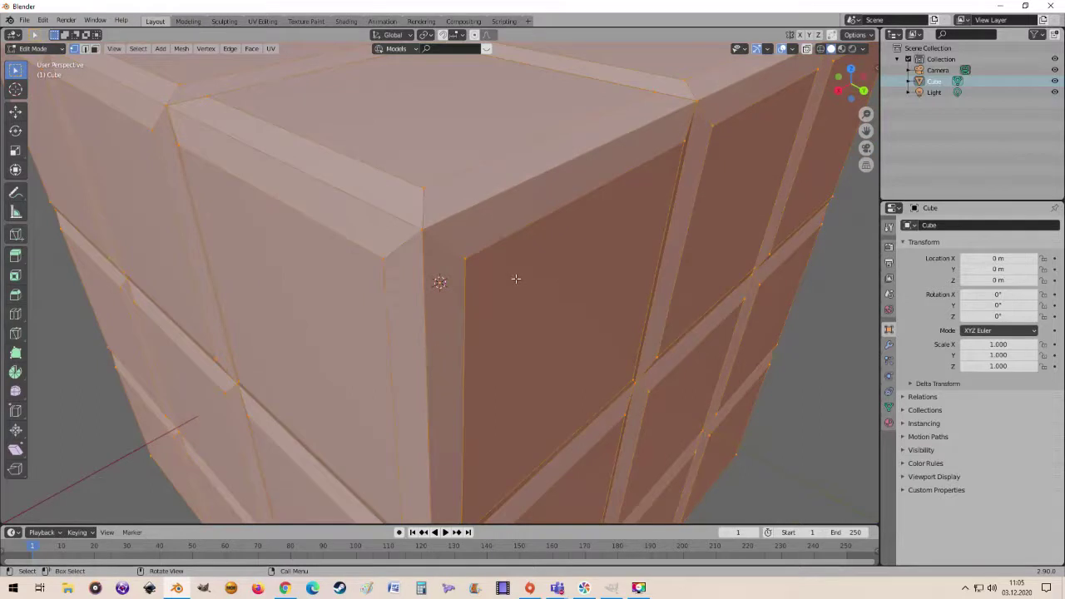
- Bevel the edges at 0.00354 m width with 3 segments and Harden Normals enabled
{"action": "key", "text": "ctrl+b"}
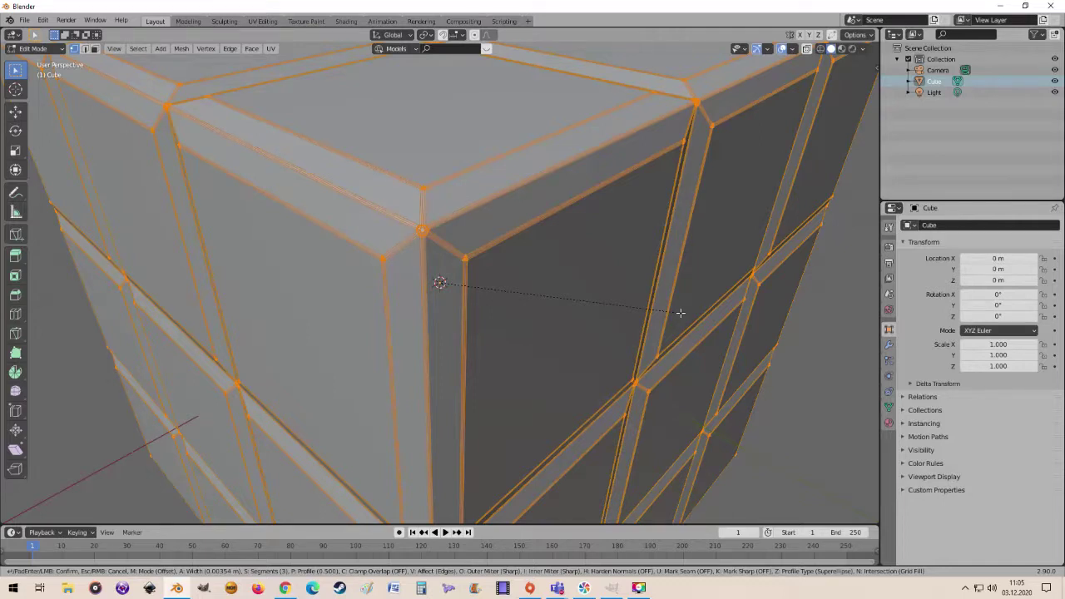
{"action": "left_click", "coordinate": [681, 313]}
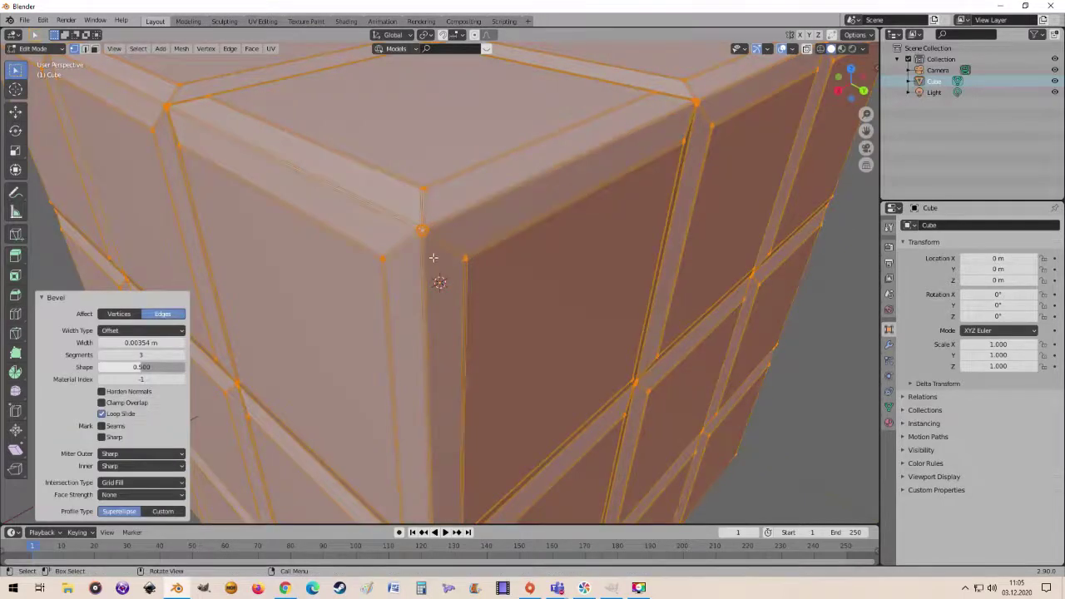
{"action": "scroll", "coordinate": [435, 258], "scroll_direction": "up", "scroll_amount": 3}
{"action": "scroll", "coordinate": [435, 258], "scroll_direction": "down", "scroll_amount": 3}
{"action": "left_click", "coordinate": [101, 392]}
{"action": "scroll", "coordinate": [556, 273], "scroll_direction": "down", "scroll_amount": 4}
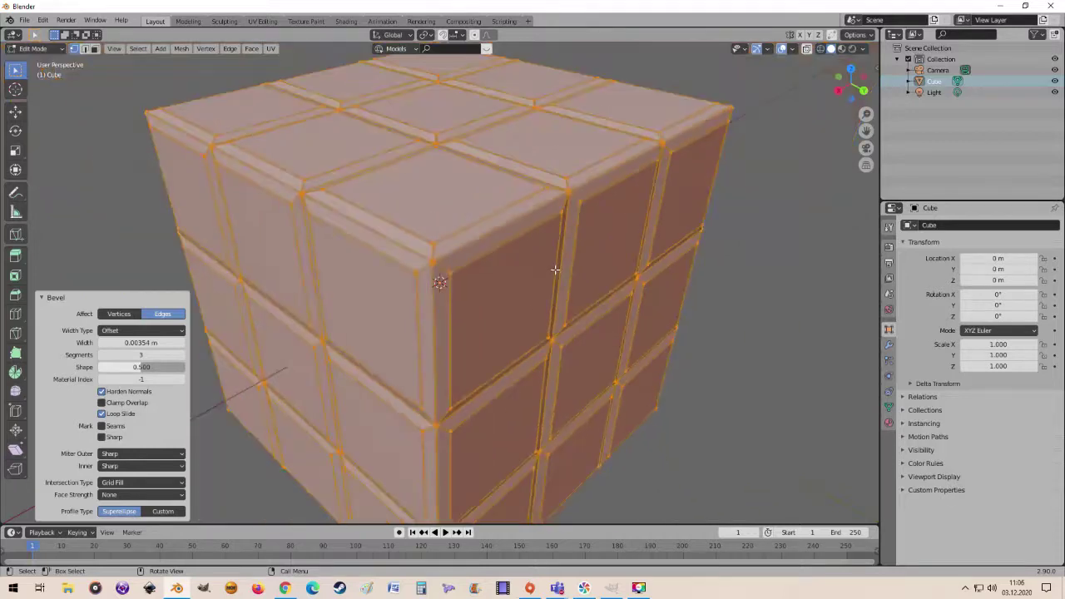
- Return to Object Mode and view the bevelled cube in Material Preview shading
{"action": "key", "text": "Tab"}
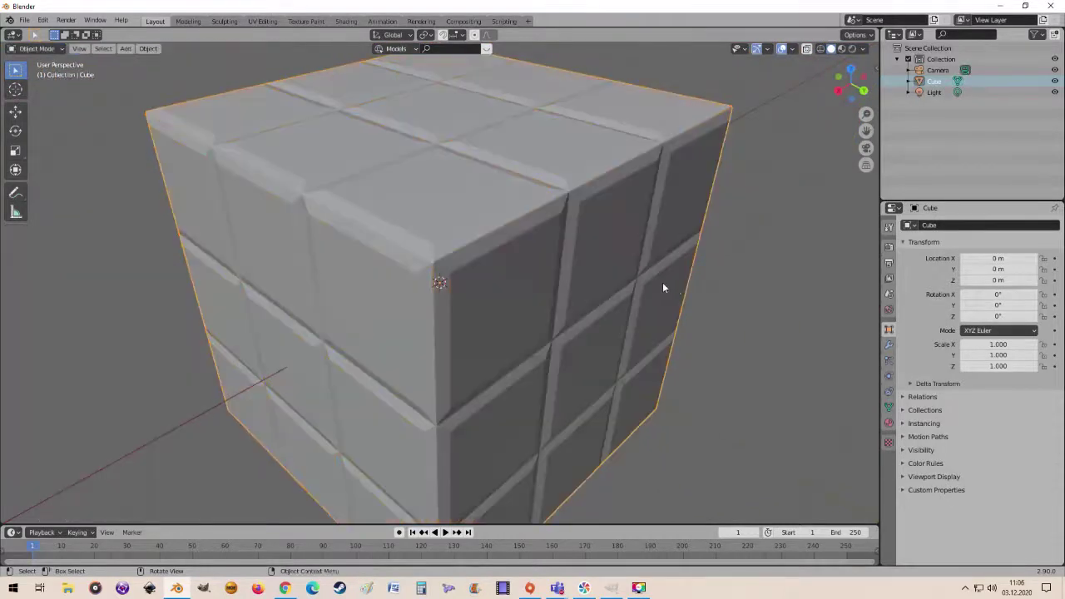
{"action": "mouse_move", "coordinate": [675, 284]}
{"action": "middle_mouse_down"}
{"action": "mouse_move", "coordinate": [688, 294]}
{"action": "mouse_move", "coordinate": [636, 288]}
{"action": "middle_mouse_up"}
{"action": "scroll", "coordinate": [541, 286], "scroll_direction": "up", "scroll_amount": 3}
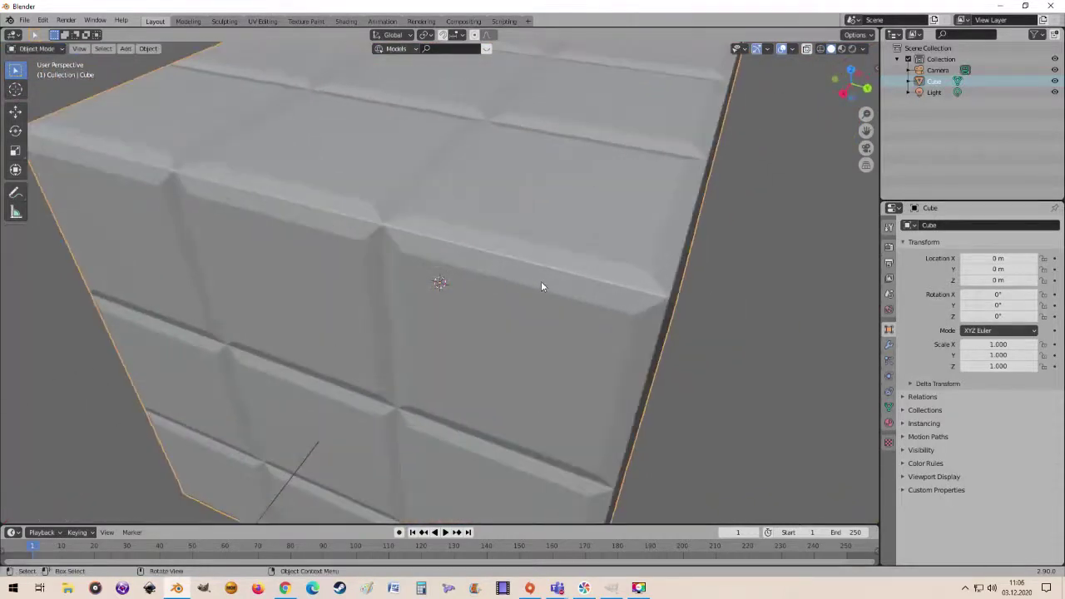
{"action": "scroll", "coordinate": [501, 285], "scroll_direction": "down", "scroll_amount": 3}
{"action": "mouse_move", "coordinate": [556, 286]}
{"action": "middle_mouse_down"}
{"action": "mouse_move", "coordinate": [607, 276]}
{"action": "mouse_move", "coordinate": [587, 256]}
{"action": "mouse_move", "coordinate": [570, 203]}
{"action": "mouse_move", "coordinate": [623, 288]}
{"action": "mouse_move", "coordinate": [579, 240]}
{"action": "mouse_move", "coordinate": [535, 297]}
{"action": "mouse_move", "coordinate": [523, 357]}
{"action": "mouse_move", "coordinate": [554, 330]}
{"action": "mouse_move", "coordinate": [528, 330]}
{"action": "mouse_move", "coordinate": [506, 310]}
{"action": "mouse_move", "coordinate": [549, 311]}
{"action": "mouse_move", "coordinate": [550, 321]}
{"action": "middle_mouse_up"}
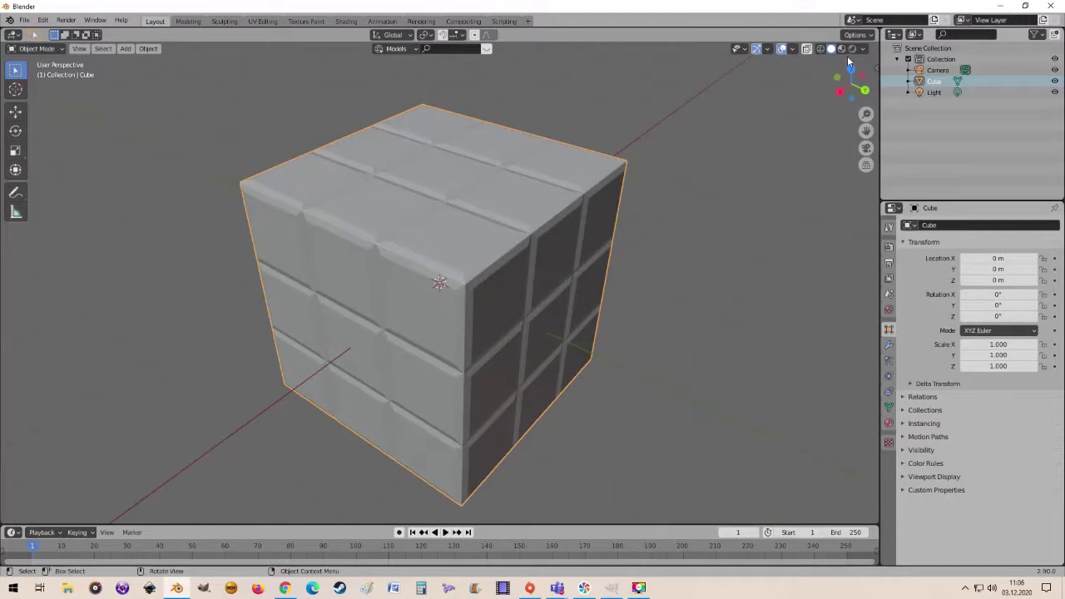
{"action": "key", "text": "z"}
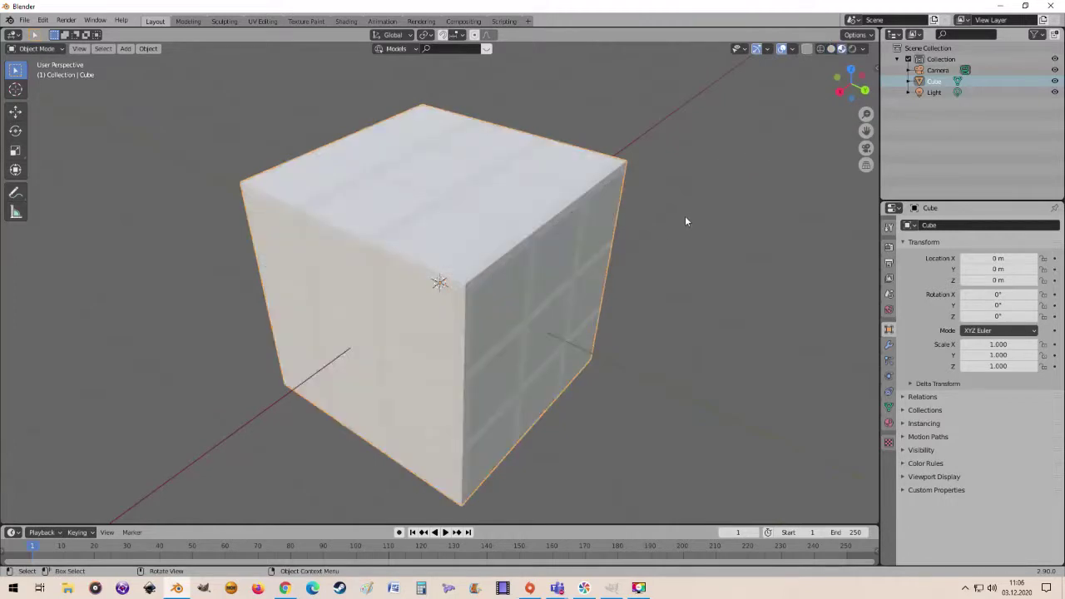
{"action": "mouse_move", "coordinate": [685, 222]}
{"action": "middle_mouse_down"}
{"action": "mouse_move", "coordinate": [571, 221]}
{"action": "mouse_move", "coordinate": [647, 200]}
{"action": "mouse_move", "coordinate": [674, 219]}
{"action": "mouse_move", "coordinate": [782, 373]}
{"action": "middle_mouse_up"}
- Darken the material's Base Color to near-black (Value about 0.1) and inspect the cube
{"action": "left_click", "coordinate": [889, 423]}
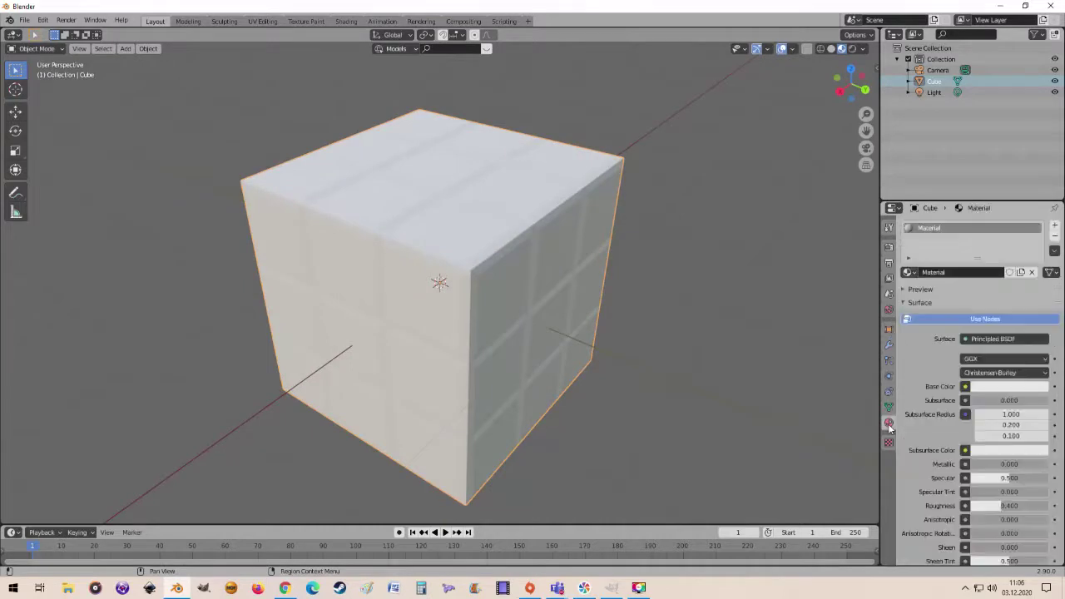
{"action": "left_click", "coordinate": [1003, 387]}
{"action": "left_click", "coordinate": [1001, 388]}
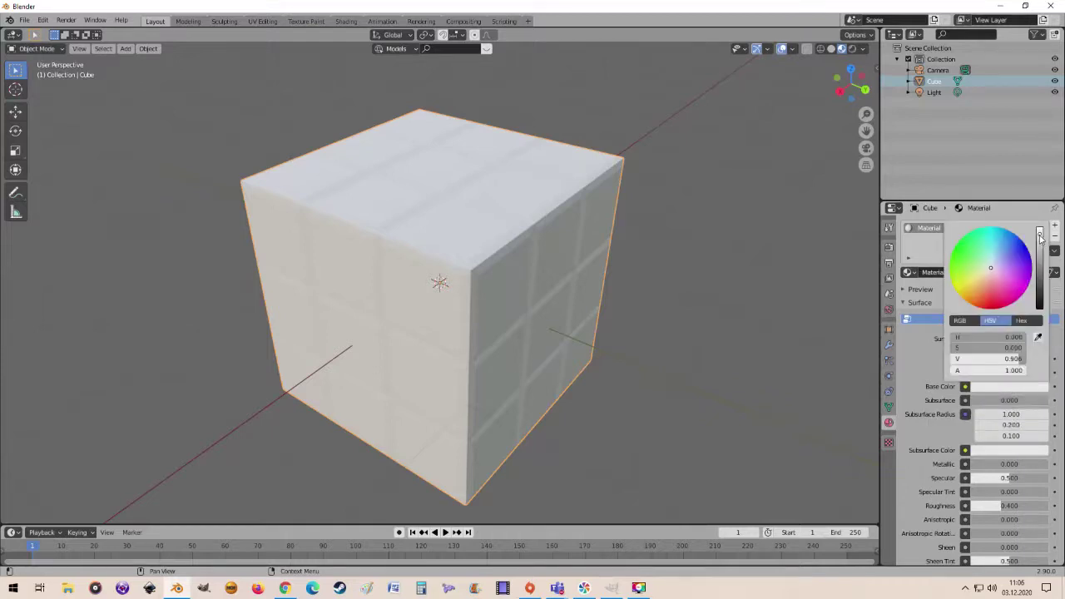
{"action": "left_click_drag", "start_coordinate": [1039, 235], "coordinate": [1039, 297]}
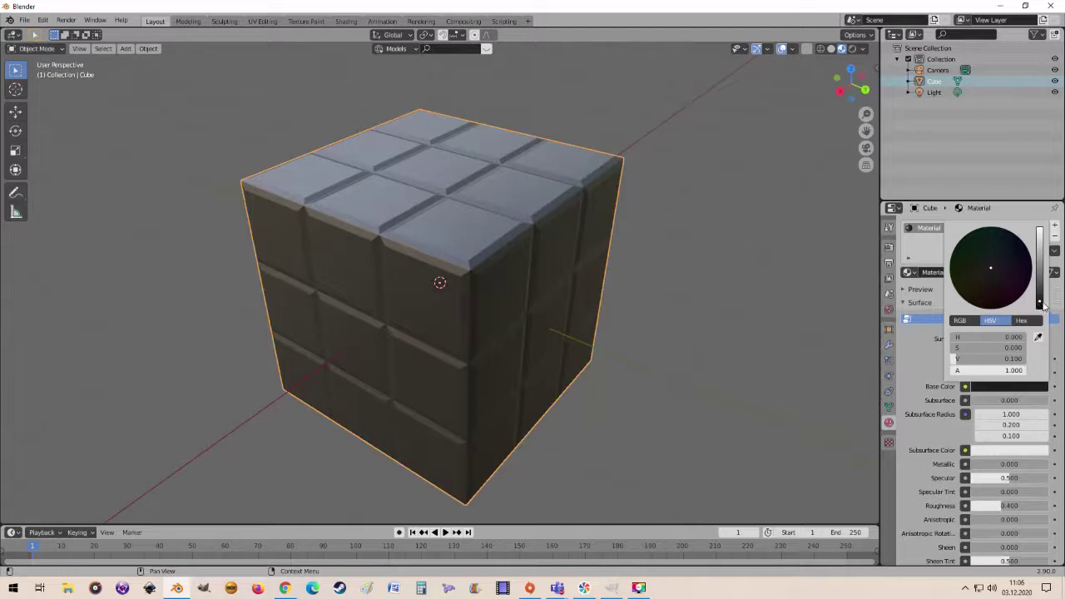
{"action": "mouse_move", "coordinate": [672, 288]}
{"action": "middle_mouse_down"}
{"action": "mouse_move", "coordinate": [568, 209]}
{"action": "mouse_move", "coordinate": [564, 154]}
{"action": "mouse_move", "coordinate": [663, 241]}
{"action": "mouse_move", "coordinate": [659, 331]}
{"action": "mouse_move", "coordinate": [640, 301]}
{"action": "mouse_move", "coordinate": [671, 293]}
{"action": "mouse_move", "coordinate": [674, 280]}
{"action": "mouse_move", "coordinate": [774, 288]}
{"action": "mouse_move", "coordinate": [696, 305]}
{"action": "mouse_move", "coordinate": [526, 284]}
{"action": "mouse_move", "coordinate": [442, 287]}
{"action": "mouse_move", "coordinate": [452, 305]}
{"action": "mouse_move", "coordinate": [445, 240]}
{"action": "mouse_move", "coordinate": [471, 200]}
{"action": "mouse_move", "coordinate": [530, 255]}
{"action": "mouse_move", "coordinate": [535, 311]}
{"action": "mouse_move", "coordinate": [471, 305]}
{"action": "mouse_move", "coordinate": [465, 286]}
{"action": "middle_mouse_up"}
{"action": "mouse_move", "coordinate": [504, 333]}
{"action": "middle_mouse_down"}
{"action": "mouse_move", "coordinate": [637, 311]}
{"action": "mouse_move", "coordinate": [638, 285]}
{"action": "mouse_move", "coordinate": [626, 292]}
{"action": "mouse_move", "coordinate": [633, 314]}
{"action": "mouse_move", "coordinate": [385, 188]}
{"action": "middle_mouse_up"}
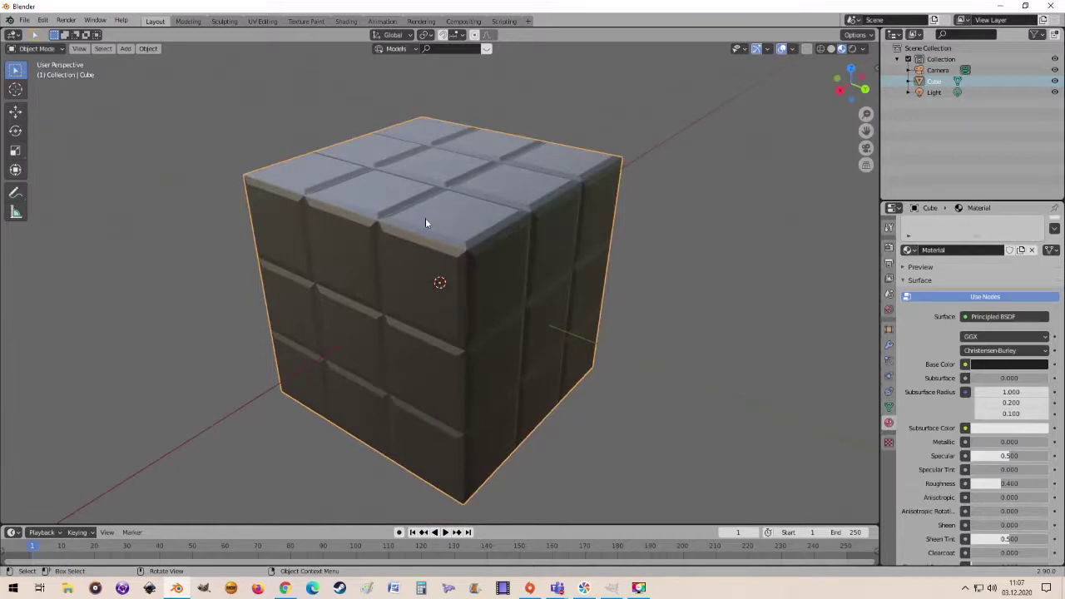
{"action": "mouse_move", "coordinate": [630, 314]}
{"action": "middle_mouse_down"}
{"action": "mouse_move", "coordinate": [560, 359]}
{"action": "mouse_move", "coordinate": [577, 295]}
{"action": "mouse_move", "coordinate": [606, 308]}
{"action": "mouse_move", "coordinate": [626, 303]}
{"action": "middle_mouse_up"}
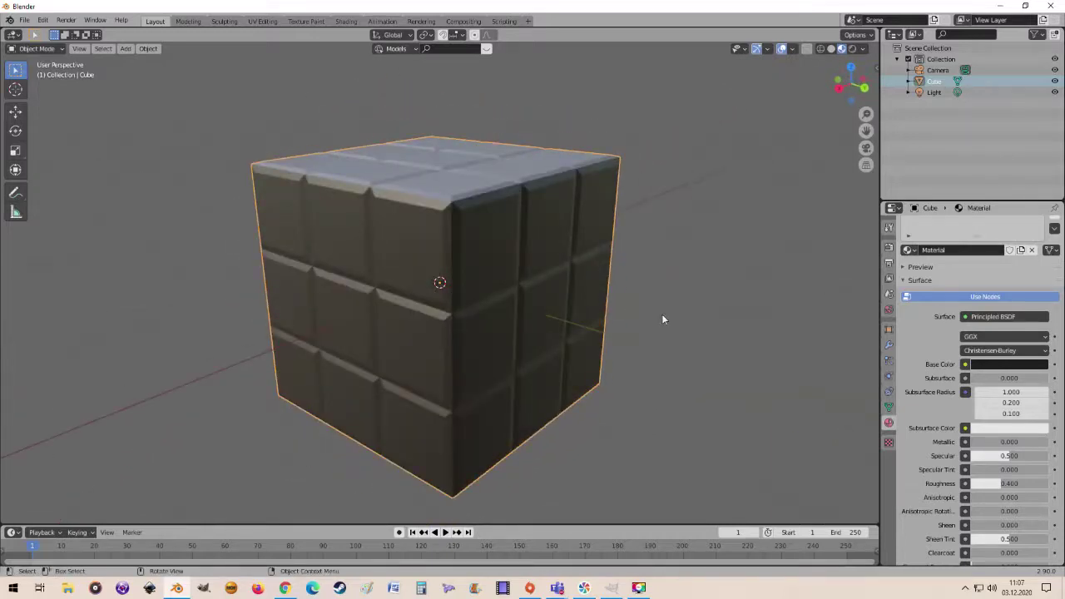
{"action": "mouse_move", "coordinate": [681, 361]}
{"action": "middle_mouse_down"}
{"action": "mouse_move", "coordinate": [595, 364]}
{"action": "mouse_move", "coordinate": [575, 335]}
{"action": "mouse_move", "coordinate": [603, 287]}
{"action": "mouse_move", "coordinate": [654, 361]}
{"action": "mouse_move", "coordinate": [692, 382]}
{"action": "middle_mouse_up"}
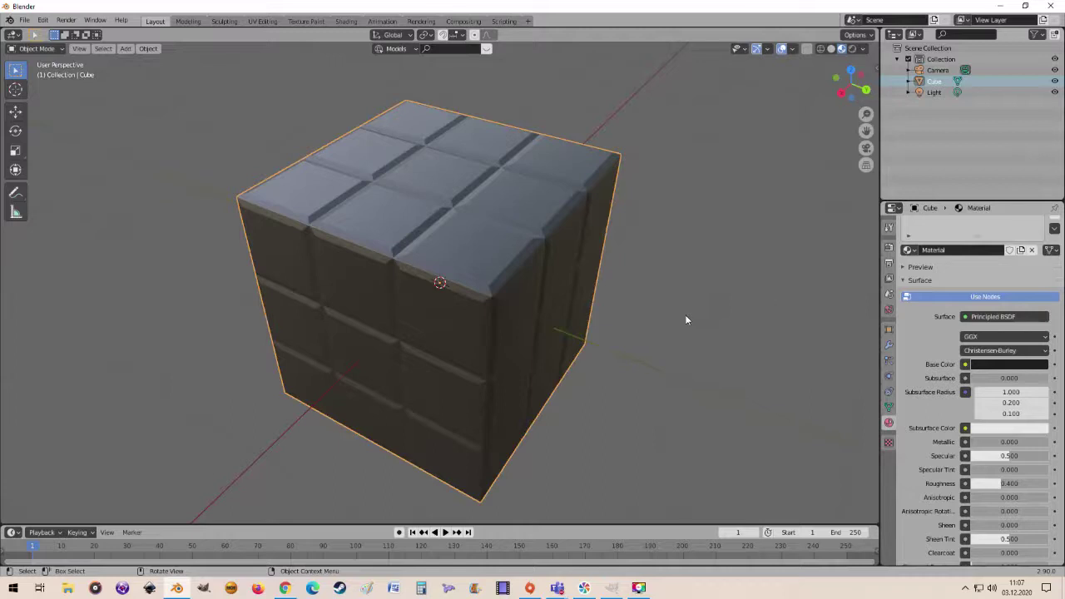
{"action": "middle_click_drag", "start_coordinate": [678, 329], "coordinate": [657, 310]}
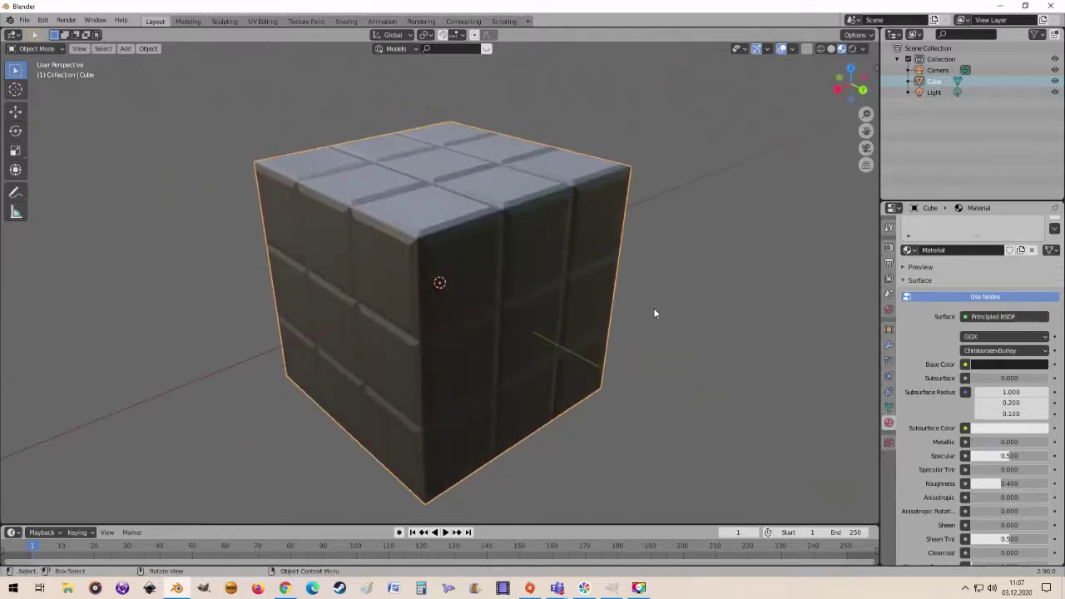
{"action": "mouse_move", "coordinate": [713, 330]}
{"action": "middle_mouse_down"}
{"action": "mouse_move", "coordinate": [608, 238]}
{"action": "mouse_move", "coordinate": [589, 300]}
{"action": "mouse_move", "coordinate": [557, 319]}
{"action": "mouse_move", "coordinate": [500, 298]}
{"action": "mouse_move", "coordinate": [474, 263]}
{"action": "mouse_move", "coordinate": [471, 322]}
{"action": "mouse_move", "coordinate": [566, 351]}
{"action": "middle_mouse_up"}
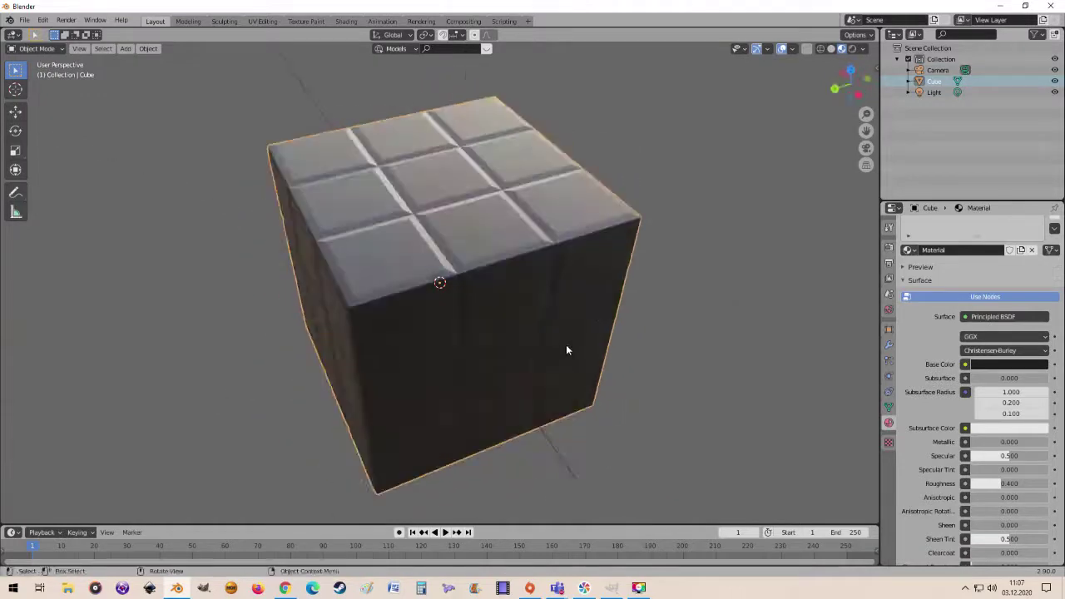
{"action": "mouse_move", "coordinate": [625, 375]}
{"action": "middle_mouse_down"}
{"action": "mouse_move", "coordinate": [761, 412]}
{"action": "mouse_move", "coordinate": [664, 338]}
{"action": "middle_mouse_up"}
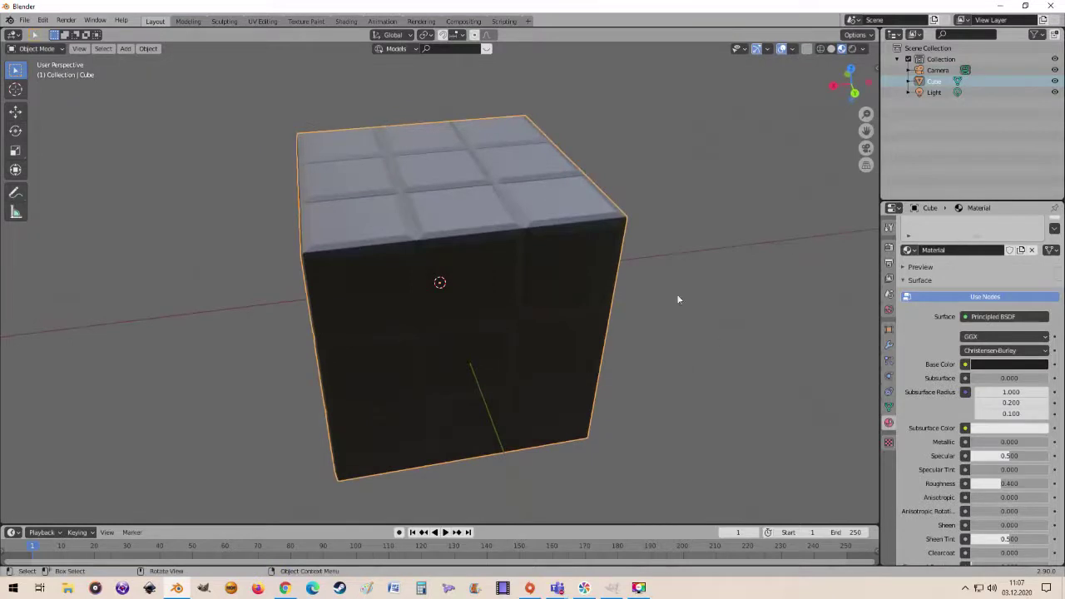
{"action": "mouse_move", "coordinate": [731, 351]}
{"action": "middle_mouse_down"}
{"action": "mouse_move", "coordinate": [730, 363]}
{"action": "mouse_move", "coordinate": [670, 297]}
{"action": "mouse_move", "coordinate": [653, 245]}
{"action": "mouse_move", "coordinate": [708, 363]}
{"action": "mouse_move", "coordinate": [658, 375]}
{"action": "mouse_move", "coordinate": [621, 369]}
{"action": "mouse_move", "coordinate": [667, 384]}
{"action": "middle_mouse_up"}
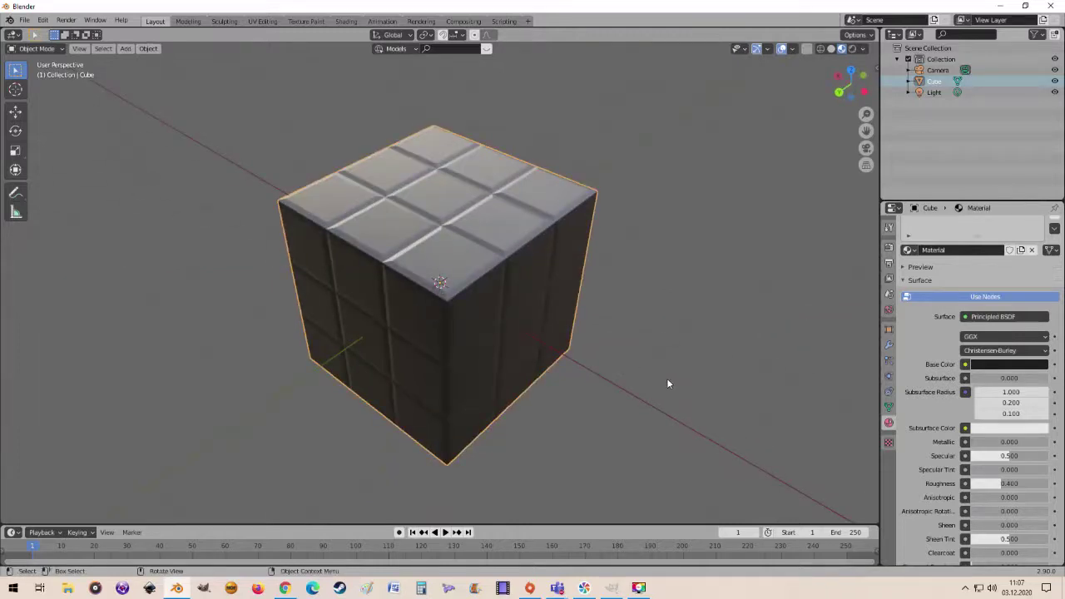
{"action": "scroll", "coordinate": [668, 381], "scroll_direction": "up", "scroll_amount": 1}
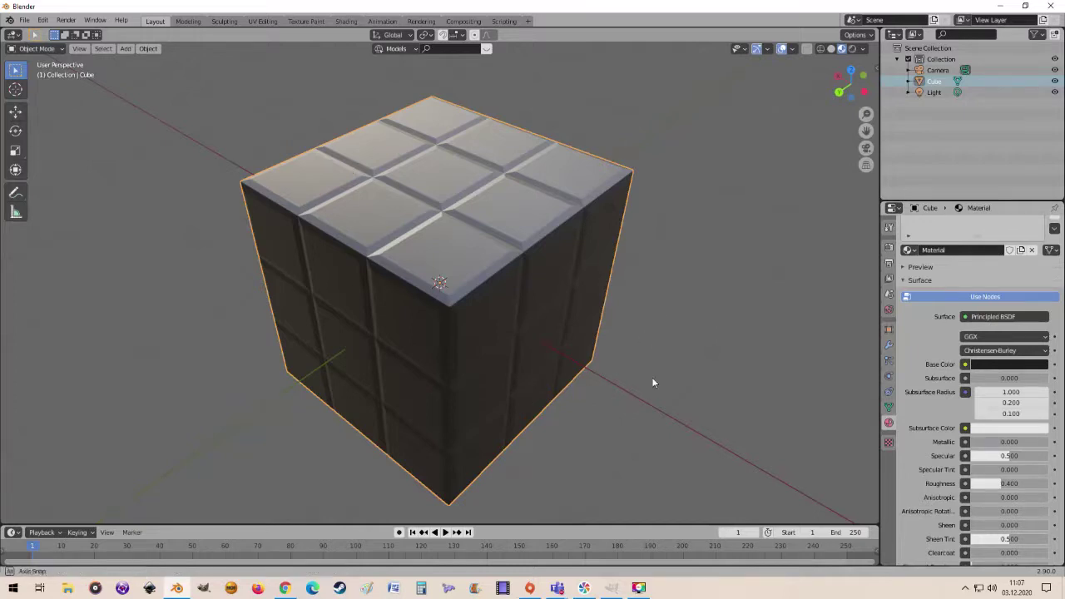
{"action": "middle_click_drag", "start_coordinate": [651, 377], "coordinate": [599, 271]}
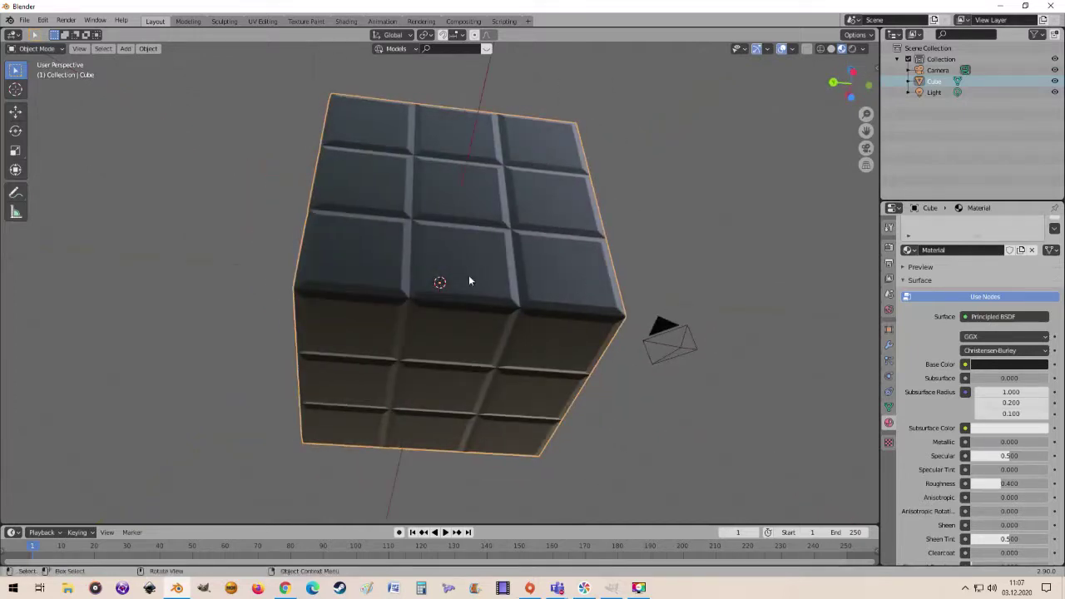
{"action": "mouse_move", "coordinate": [761, 257]}
{"action": "middle_mouse_down"}
{"action": "mouse_move", "coordinate": [594, 375]}
{"action": "mouse_move", "coordinate": [554, 231]}
{"action": "middle_mouse_up"}
{"action": "middle_click_drag", "start_coordinate": [641, 227], "coordinate": [525, 239]}
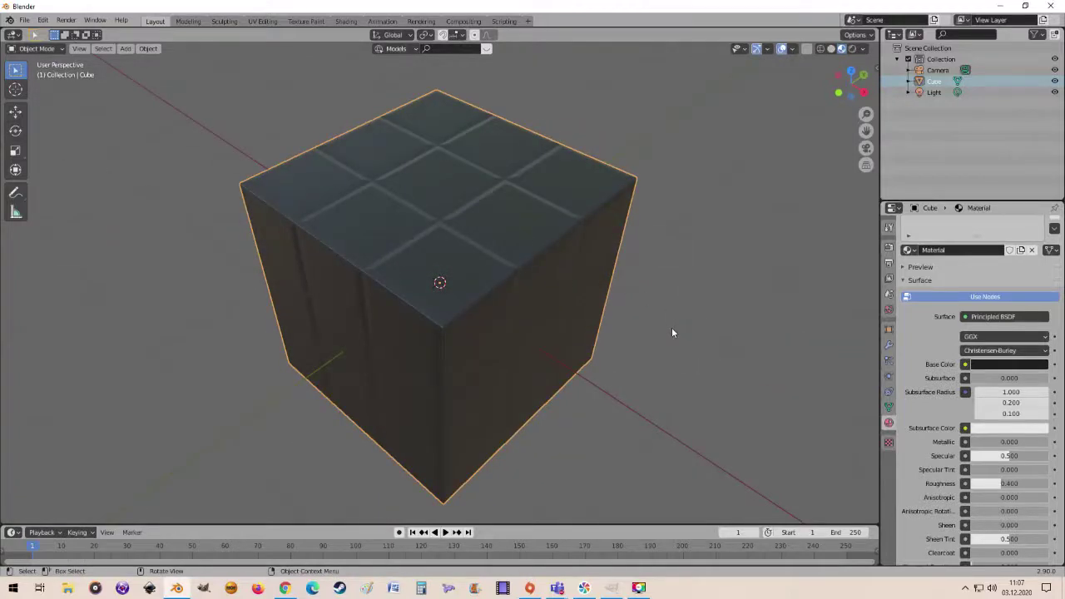
{"action": "mouse_move", "coordinate": [671, 328]}
{"action": "middle_mouse_down"}
{"action": "mouse_move", "coordinate": [665, 268]}
{"action": "mouse_move", "coordinate": [691, 333]}
{"action": "mouse_move", "coordinate": [747, 322]}
{"action": "mouse_move", "coordinate": [623, 311]}
{"action": "mouse_move", "coordinate": [671, 308]}
{"action": "mouse_move", "coordinate": [667, 336]}
{"action": "mouse_move", "coordinate": [690, 339]}
{"action": "mouse_move", "coordinate": [674, 335]}
{"action": "mouse_move", "coordinate": [659, 295]}
{"action": "mouse_move", "coordinate": [668, 321]}
{"action": "mouse_move", "coordinate": [708, 332]}
{"action": "mouse_move", "coordinate": [674, 324]}
{"action": "middle_mouse_up"}
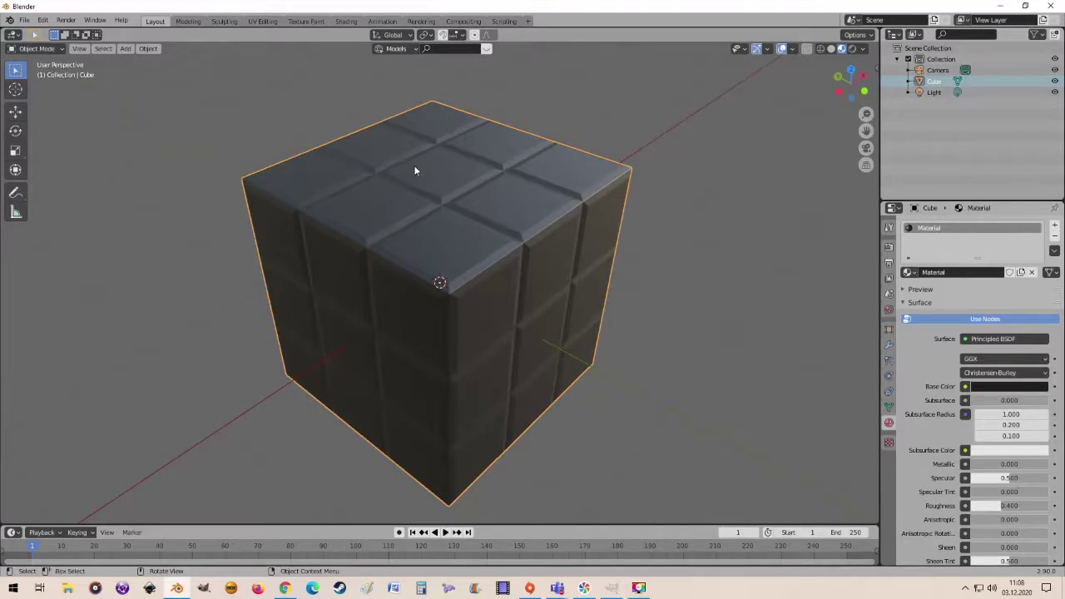
- In Edit Mode with Face select, select the first five top squares of the cube
{"action": "key", "text": "Tab"}
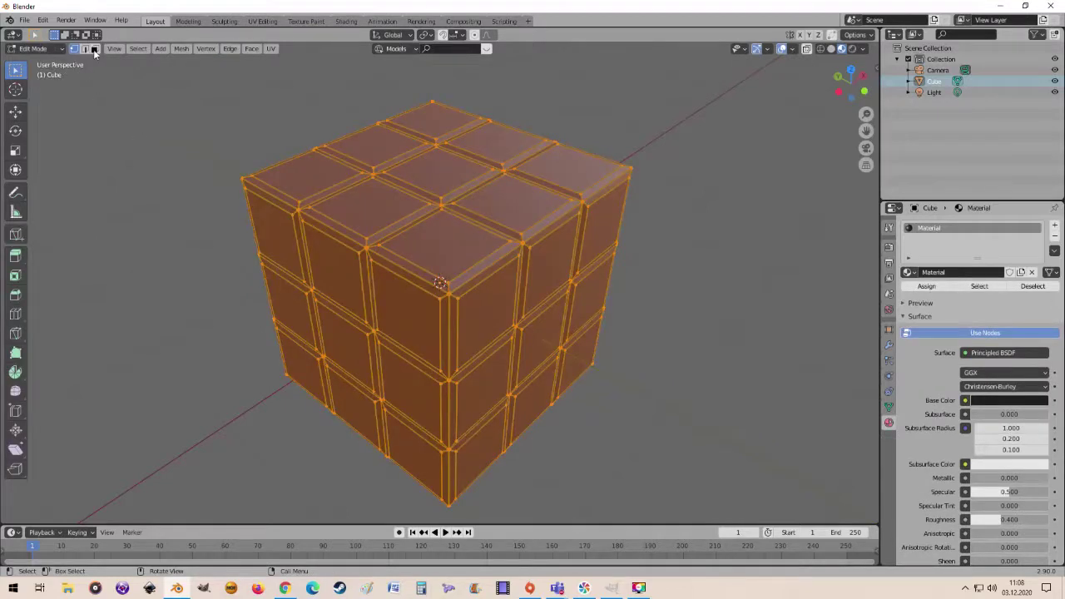
{"action": "left_click", "coordinate": [95, 49]}
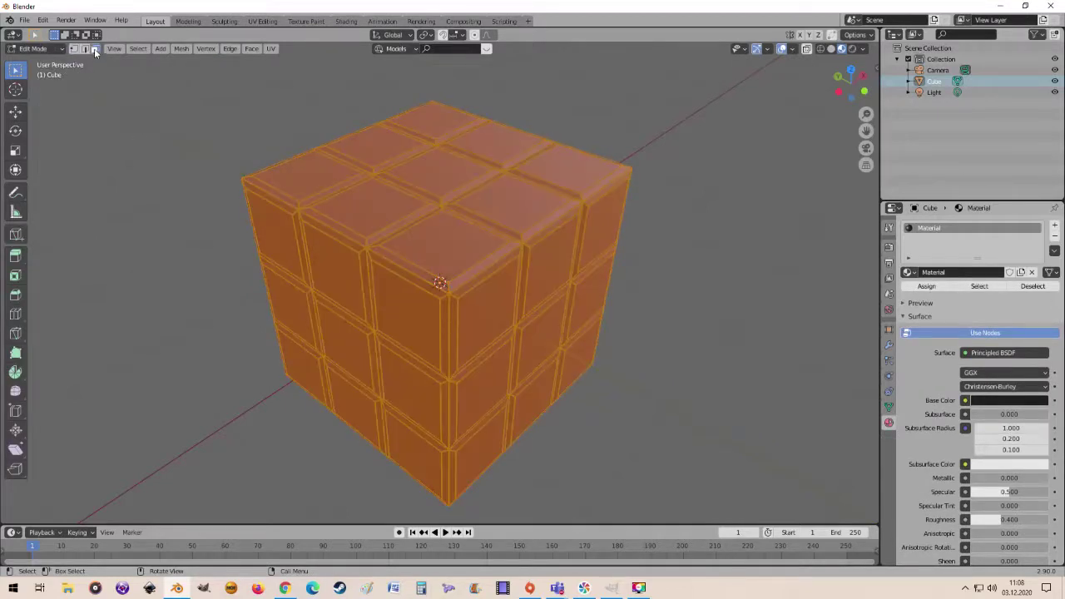
{"action": "left_click", "coordinate": [316, 172]}
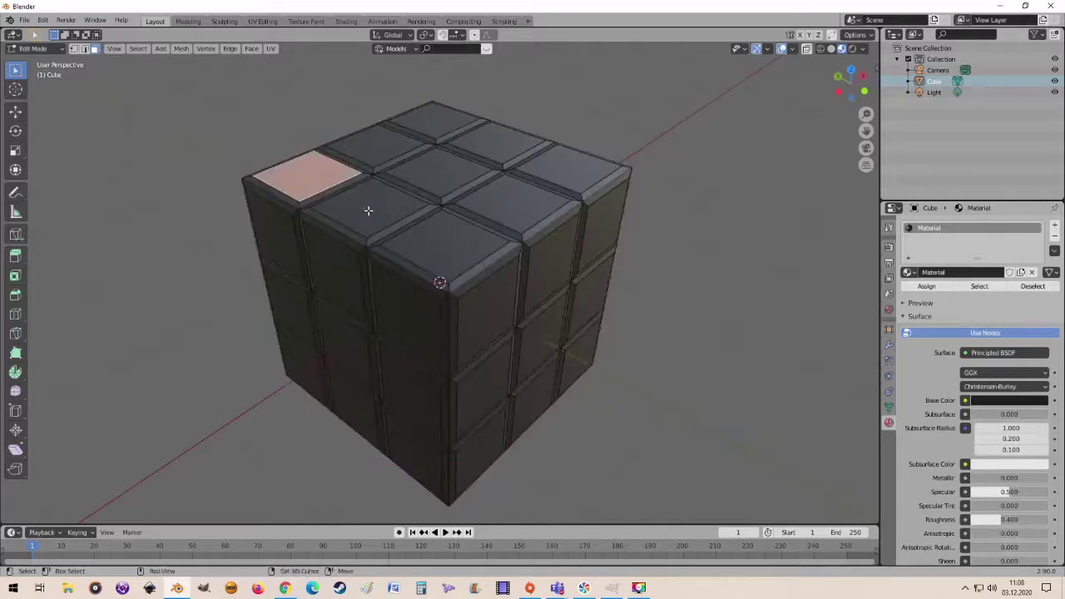
{"action": "left_click", "coordinate": [368, 210], "text": "shift"}
{"action": "left_click", "coordinate": [445, 243], "text": "shift"}
{"action": "left_click", "coordinate": [506, 199], "text": "shift"}
{"action": "left_click", "coordinate": [434, 171], "text": "shift"}
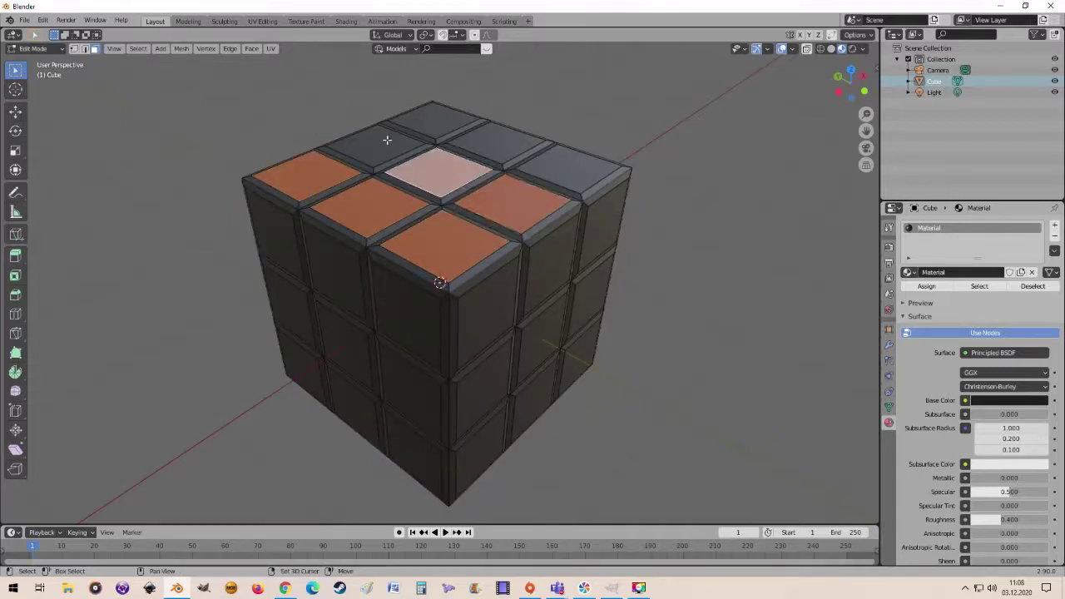
- Select the remaining four top squares and create Material.001 in a new material slot
{"action": "left_click", "coordinate": [387, 140], "text": "shift"}
{"action": "left_click", "coordinate": [431, 112], "text": "shift"}
{"action": "left_click", "coordinate": [490, 141], "text": "shift"}
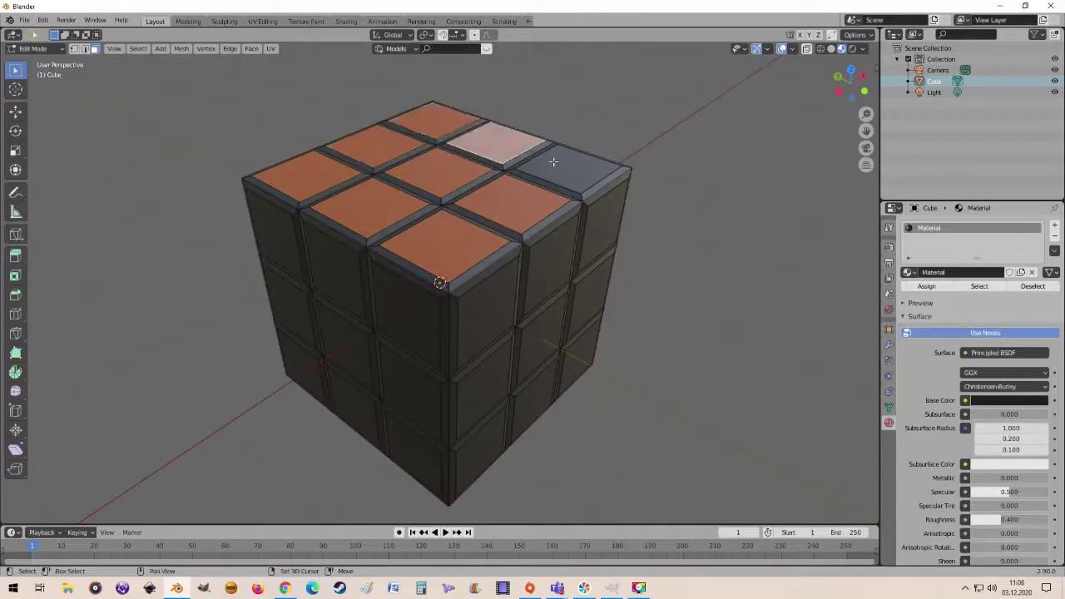
{"action": "left_click", "coordinate": [570, 168], "text": "shift"}
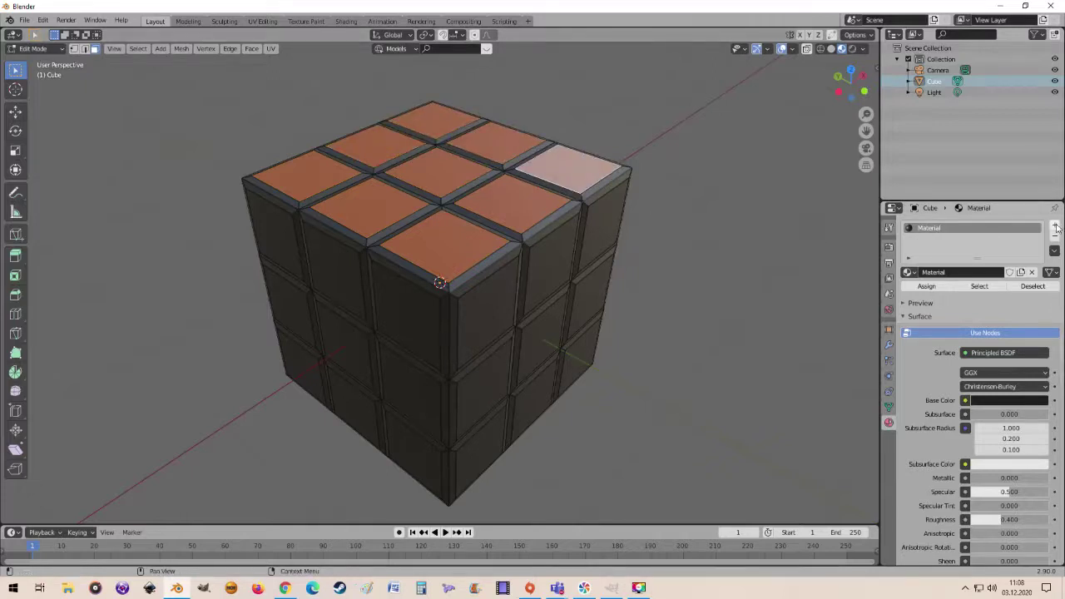
{"action": "left_click", "coordinate": [1055, 227]}
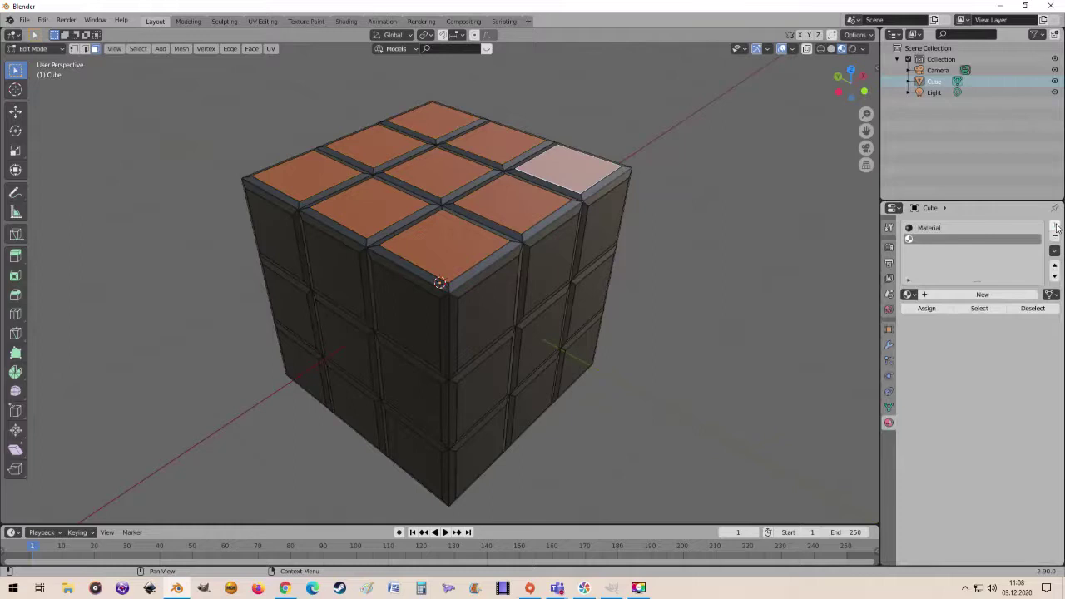
{"action": "left_click", "coordinate": [954, 296]}
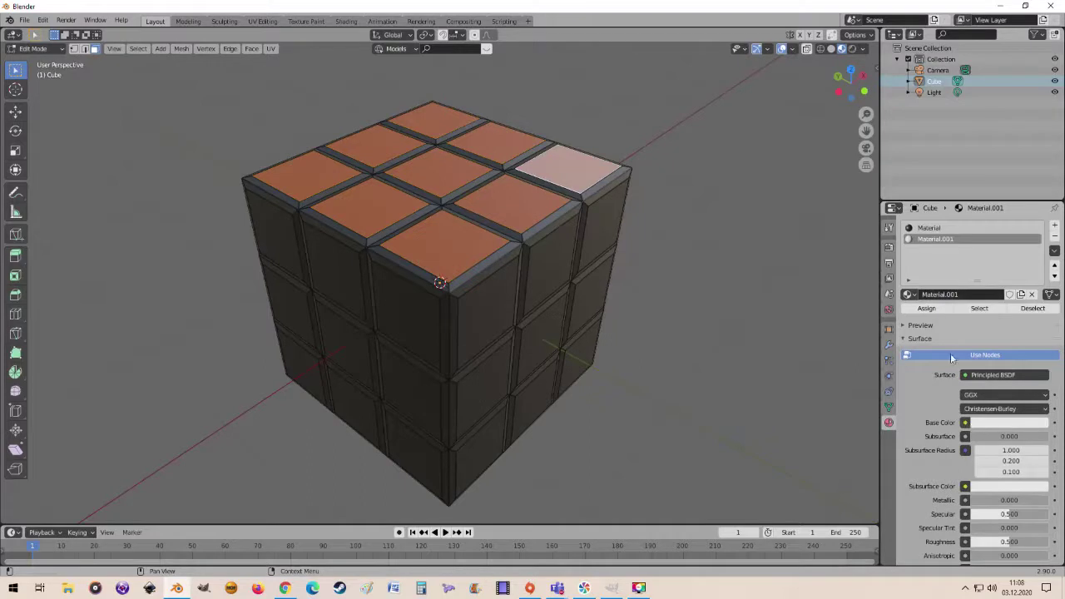
- Set Material.001's base colour value to 1.000 (white), assign it to the top squares, and check it
{"action": "left_click", "coordinate": [1002, 424]}
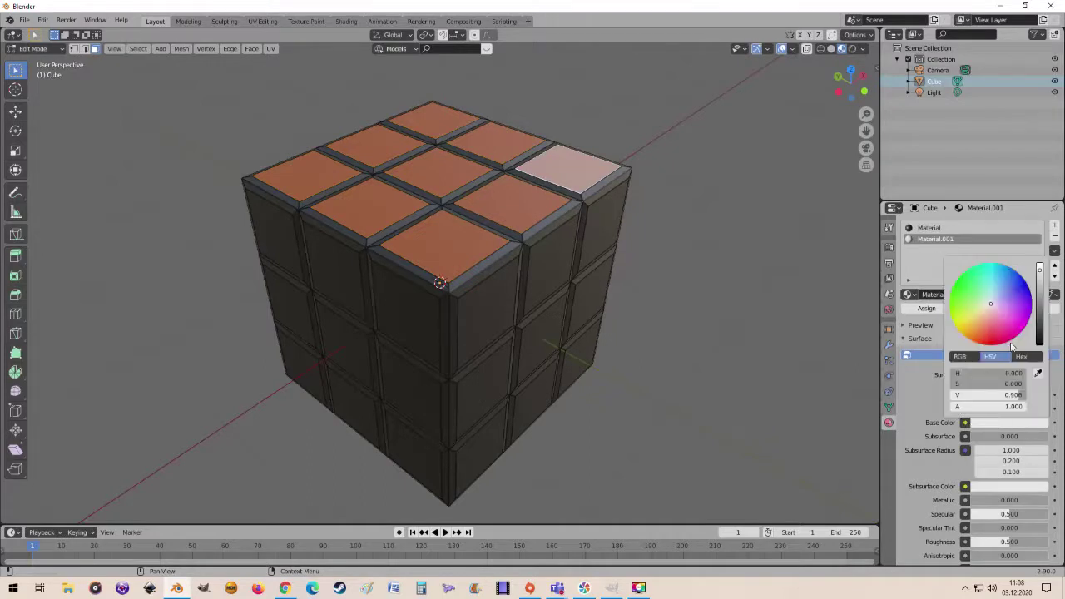
{"action": "left_click", "coordinate": [1038, 269]}
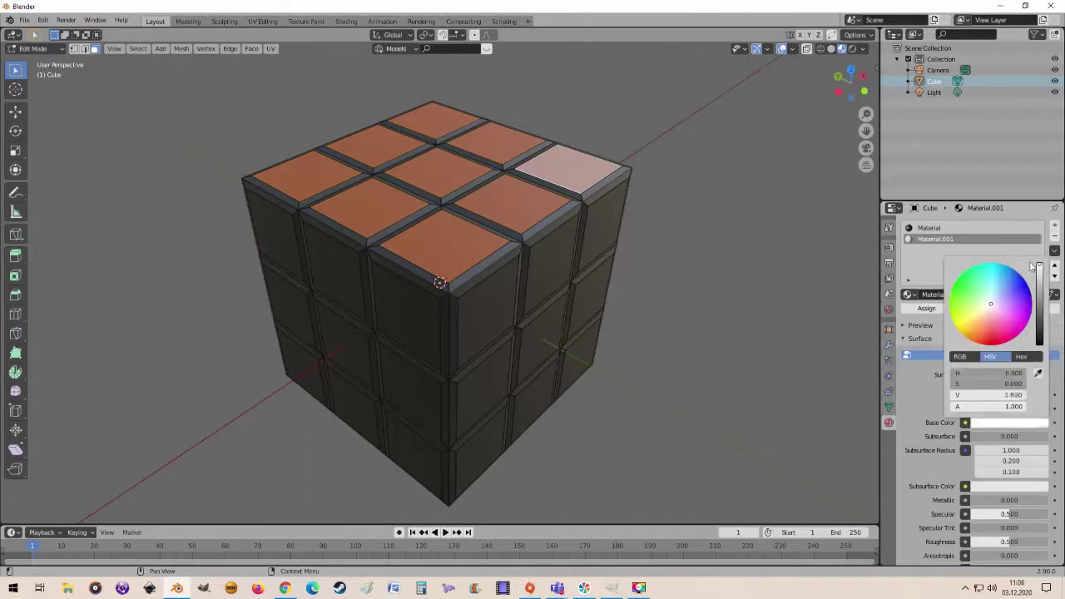
{"action": "left_click", "coordinate": [926, 308]}
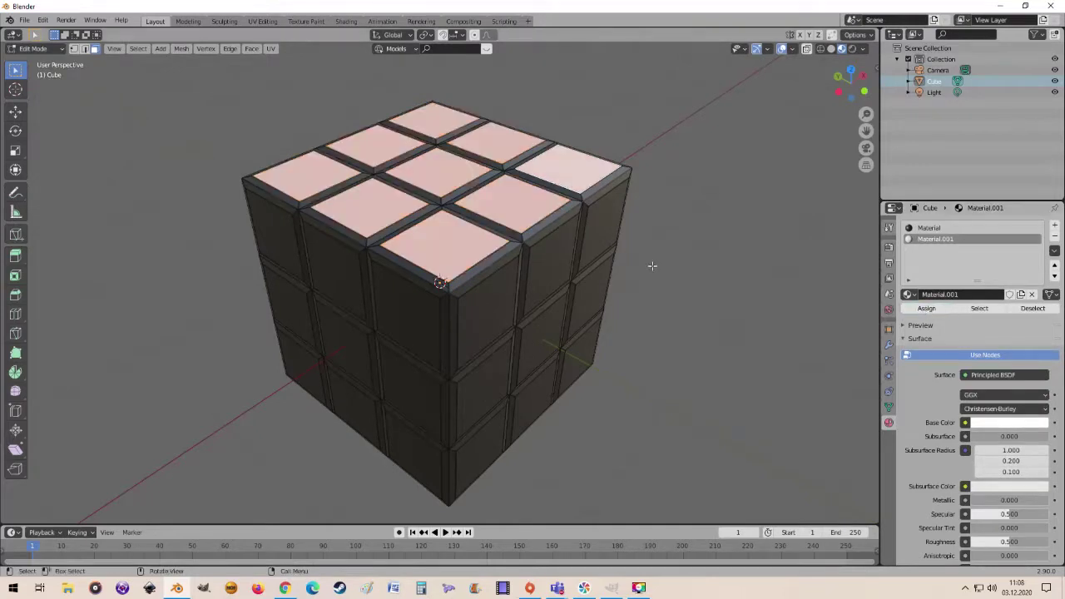
{"action": "key", "text": "Tab"}
{"action": "mouse_move", "coordinate": [665, 298]}
{"action": "middle_mouse_down"}
{"action": "mouse_move", "coordinate": [581, 315]}
{"action": "mouse_move", "coordinate": [702, 291]}
{"action": "mouse_move", "coordinate": [667, 285]}
{"action": "middle_mouse_up"}
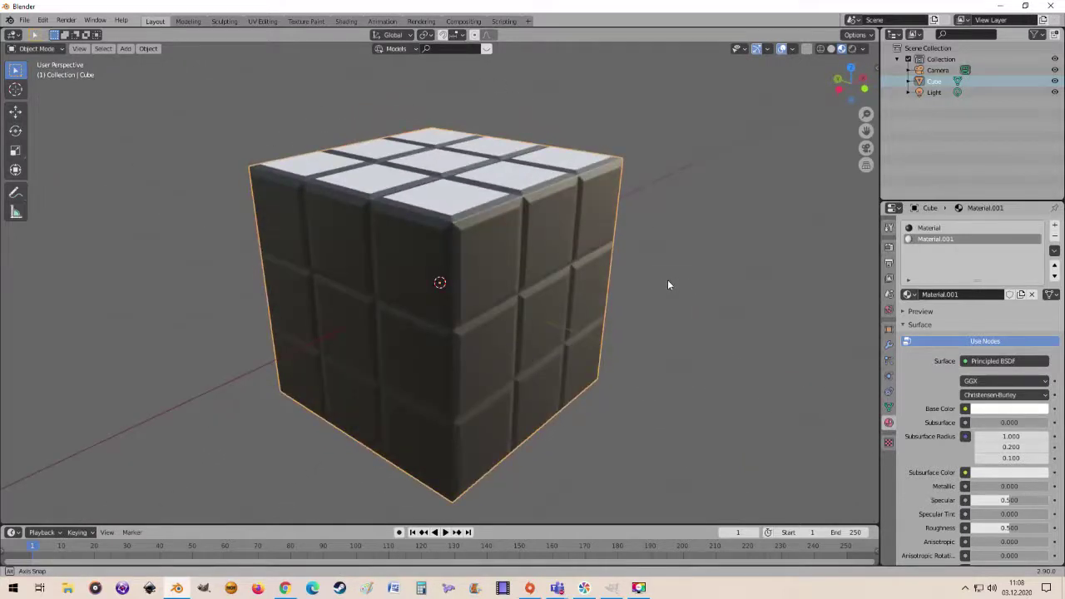
{"action": "key", "text": "Tab"}
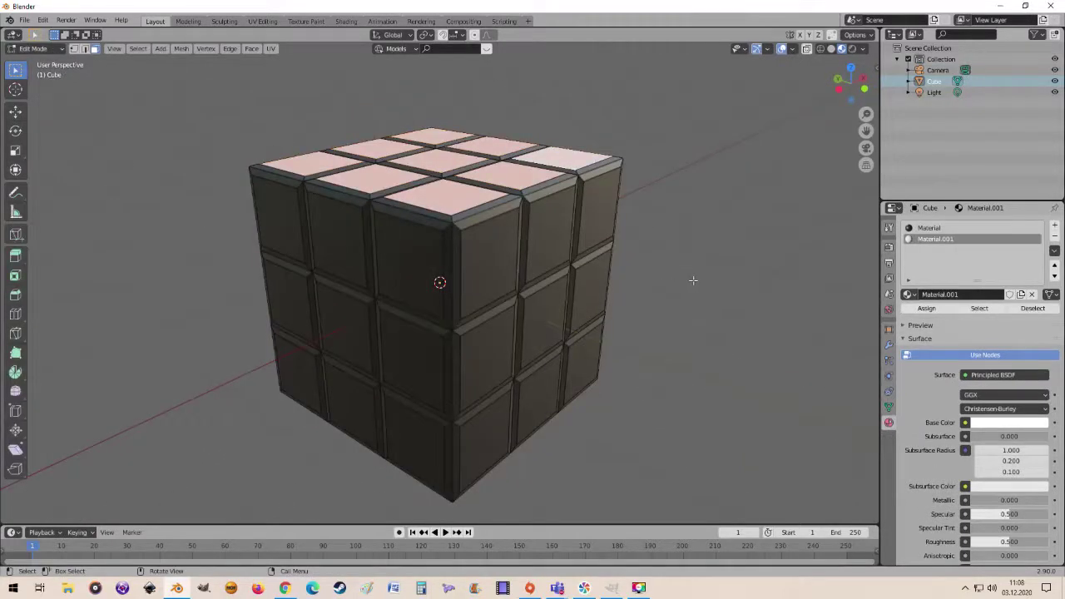
- Select the nine stickers on the cube's front side
{"action": "middle_click_drag", "start_coordinate": [692, 280], "coordinate": [527, 257]}
{"action": "left_click", "coordinate": [479, 262]}
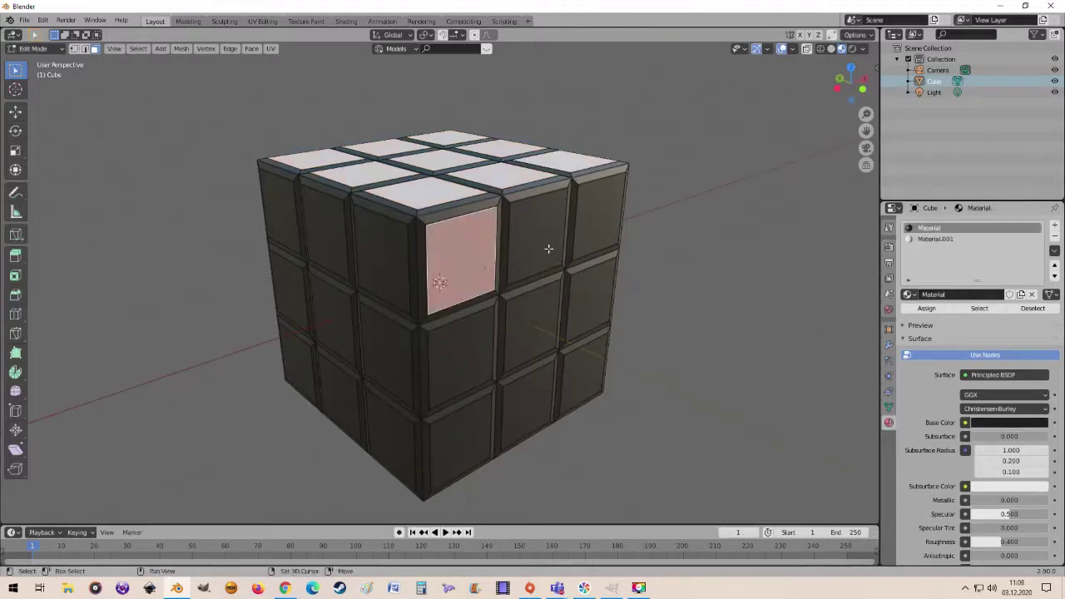
{"action": "left_click", "coordinate": [549, 248], "text": "shift"}
{"action": "left_click", "coordinate": [595, 218], "text": "shift"}
{"action": "left_click", "coordinate": [590, 298], "text": "shift"}
{"action": "left_click", "coordinate": [512, 326], "text": "shift"}
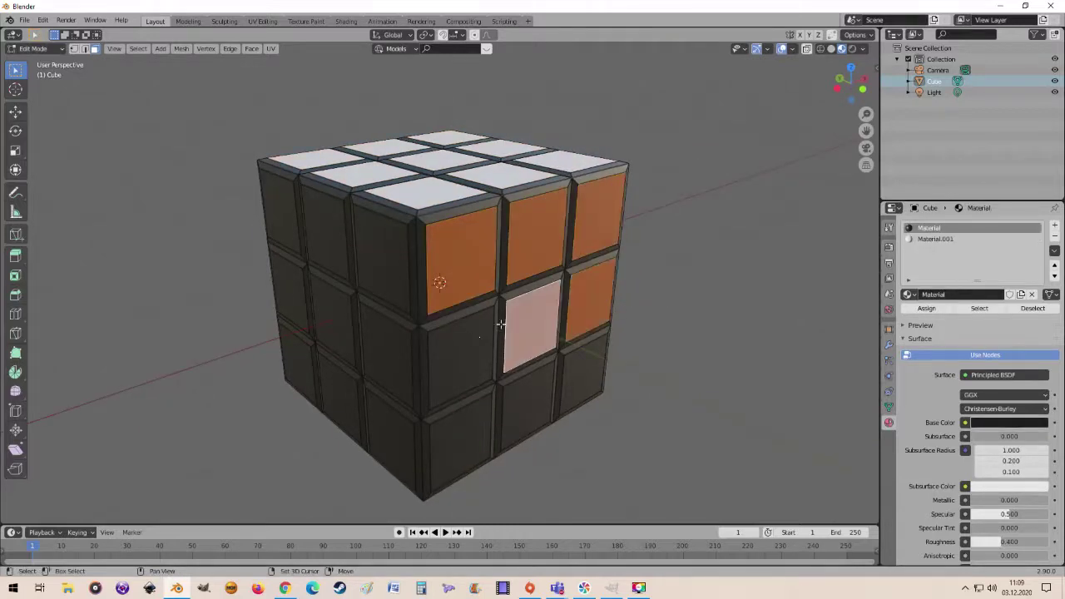
{"action": "left_click", "coordinate": [470, 338], "text": "shift"}
{"action": "left_click", "coordinate": [474, 422], "text": "shift"}
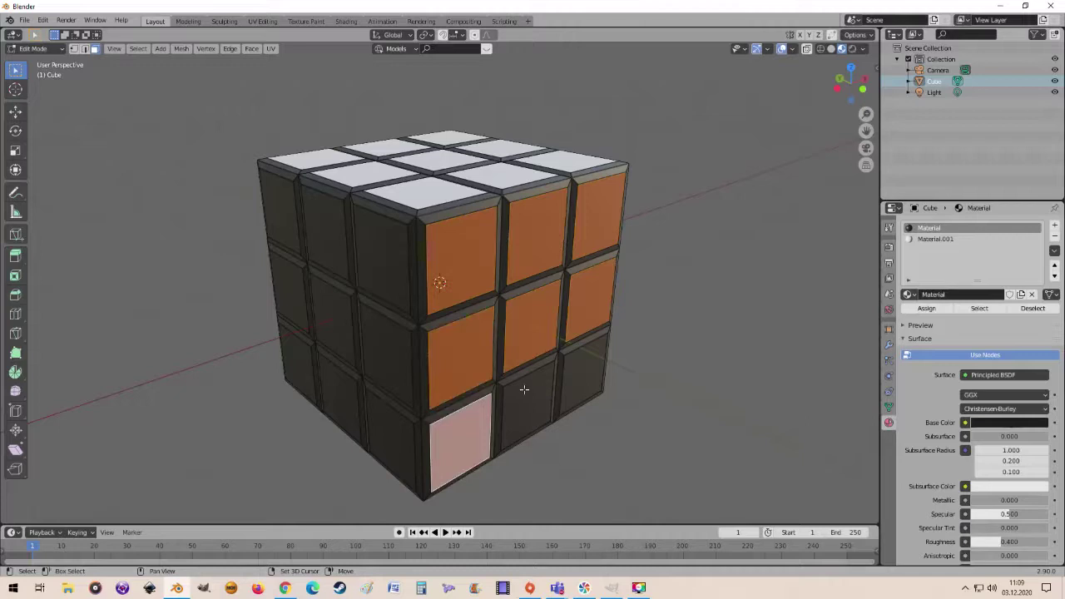
{"action": "left_click", "coordinate": [526, 388], "text": "shift"}
{"action": "left_click", "coordinate": [589, 364], "text": "shift"}
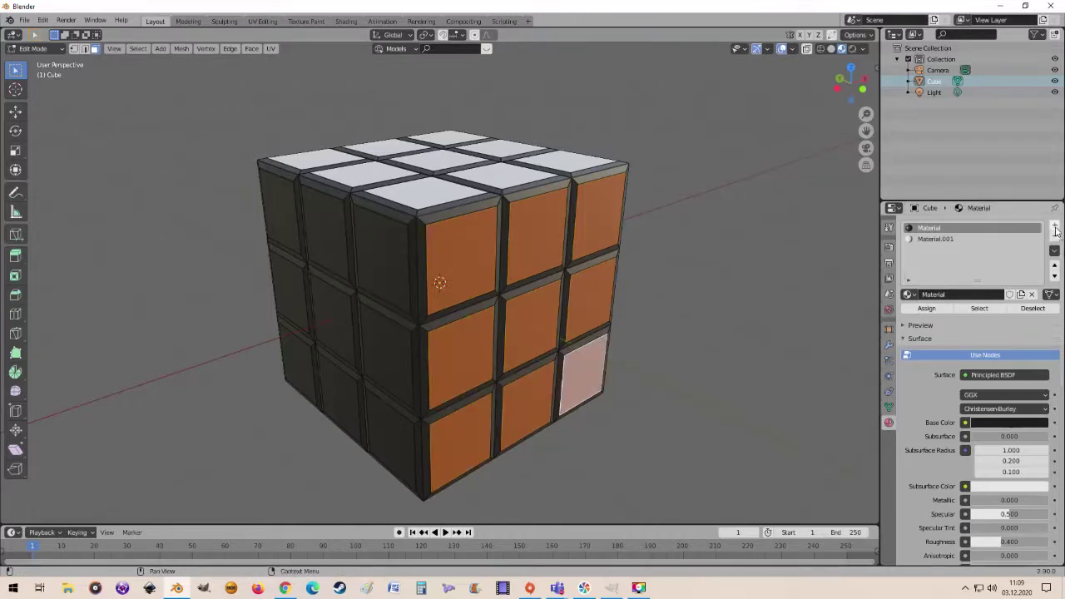
- Add Material.002 in a new slot, assign it to those stickers, and make it yellow
{"action": "left_click", "coordinate": [1056, 228]}
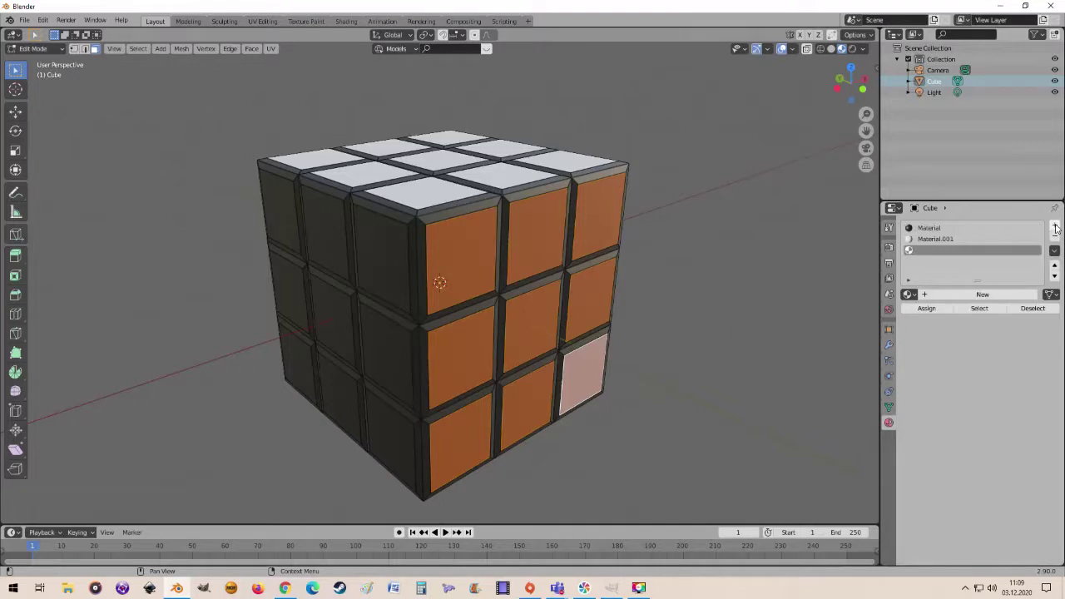
{"action": "left_click", "coordinate": [990, 294]}
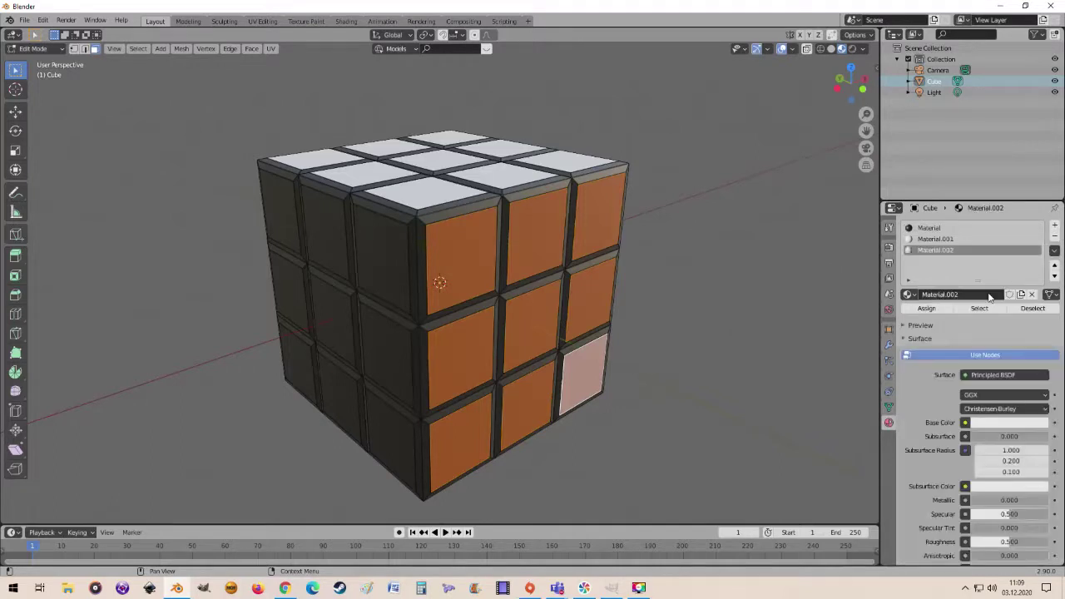
{"action": "left_click", "coordinate": [928, 309]}
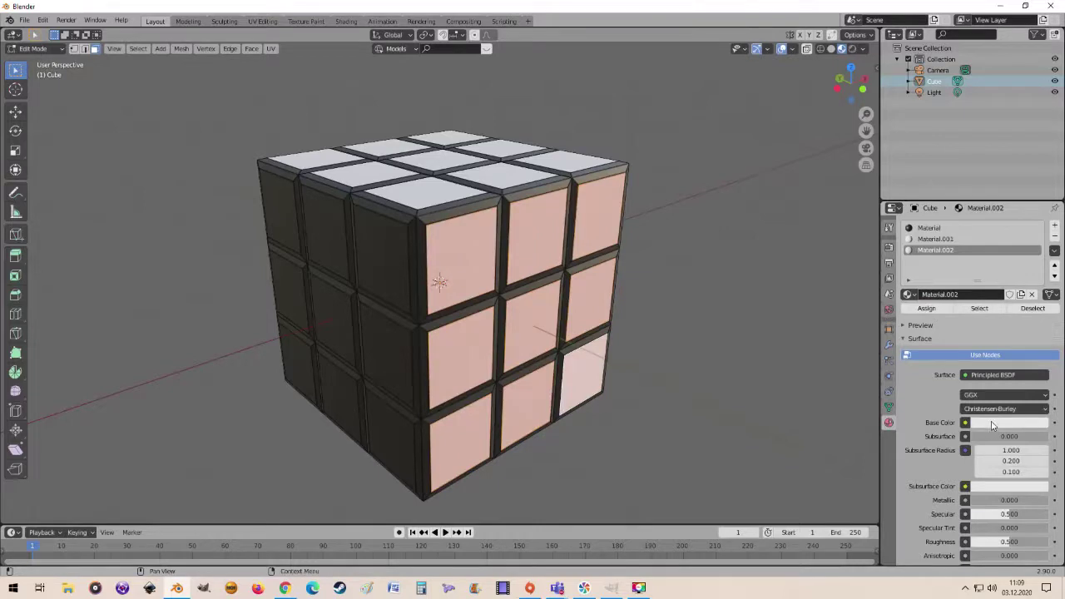
{"action": "left_click", "coordinate": [992, 425]}
{"action": "left_click_drag", "start_coordinate": [989, 312], "coordinate": [954, 323]}
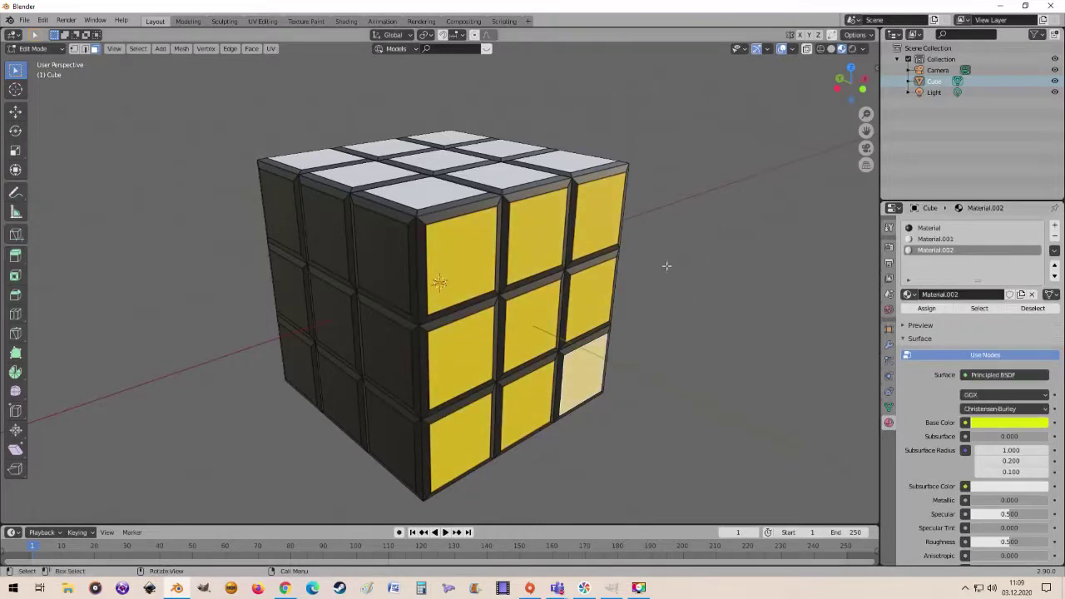
{"action": "middle_click_drag", "start_coordinate": [666, 265], "coordinate": [725, 259]}
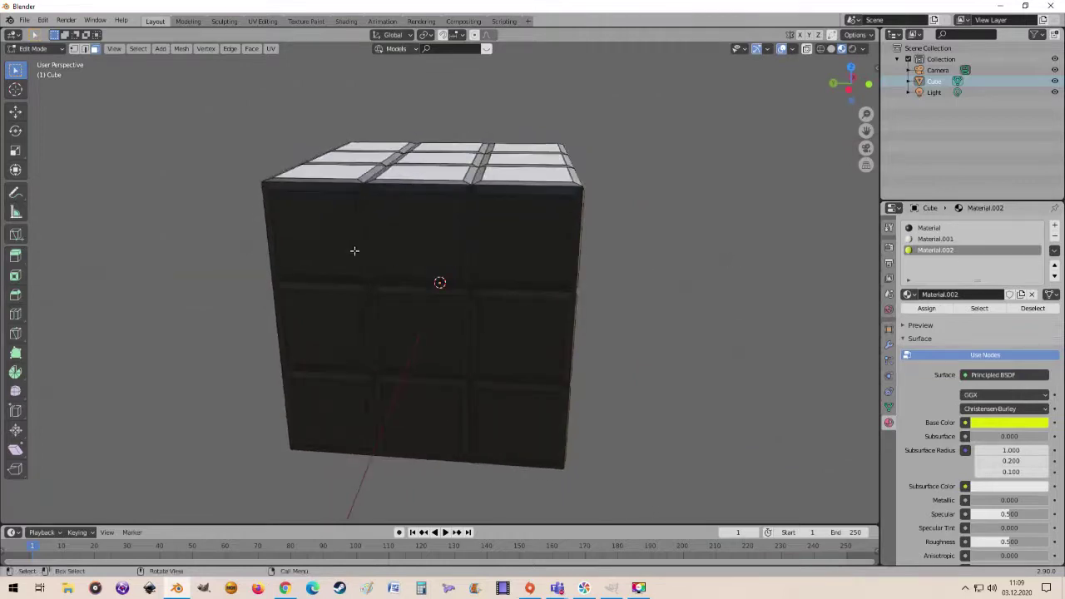
- Select the nine stickers on the next side of the cube
{"action": "left_click", "coordinate": [331, 248], "text": "shift"}
{"action": "left_click", "coordinate": [416, 237], "text": "shift"}
{"action": "left_click", "coordinate": [511, 262], "text": "shift"}
{"action": "left_click", "coordinate": [496, 325], "text": "shift"}
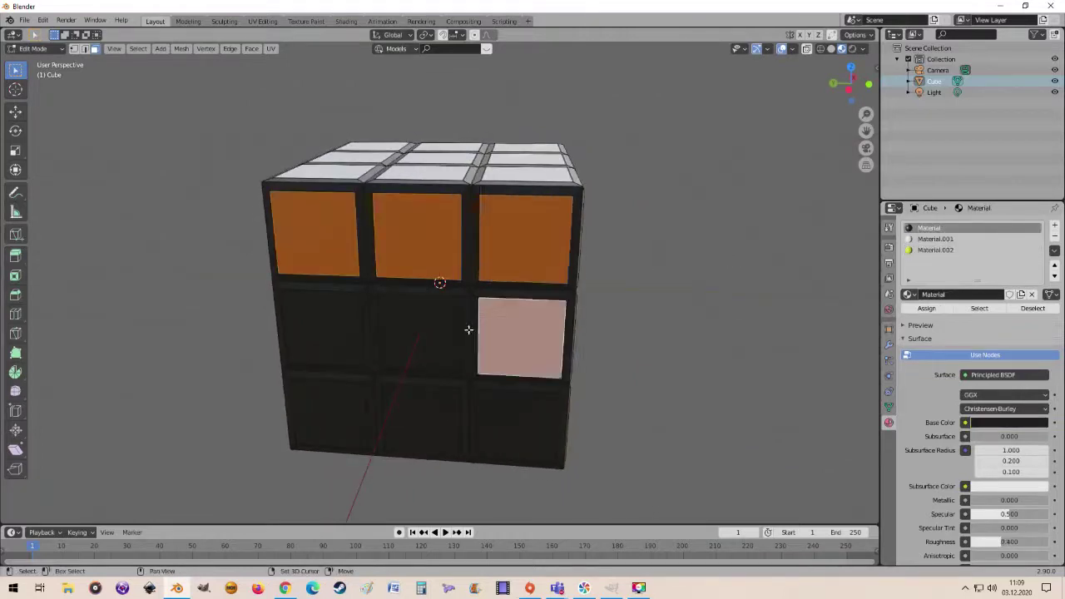
{"action": "left_click", "coordinate": [420, 333], "text": "shift"}
{"action": "left_click", "coordinate": [346, 349], "text": "shift"}
{"action": "left_click", "coordinate": [348, 398], "text": "shift"}
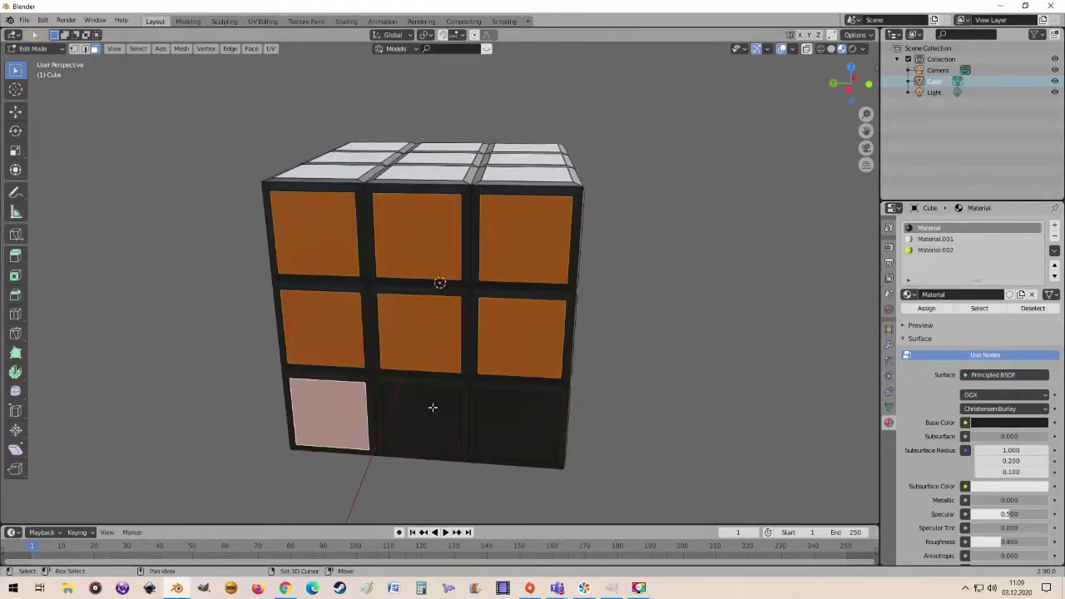
{"action": "left_click", "coordinate": [433, 407], "text": "shift"}
{"action": "left_click", "coordinate": [506, 413], "text": "shift"}
{"action": "mouse_move", "coordinate": [704, 276]}
{"action": "middle_mouse_down"}
{"action": "mouse_move", "coordinate": [630, 285]}
{"action": "mouse_move", "coordinate": [678, 290]}
{"action": "middle_mouse_up"}
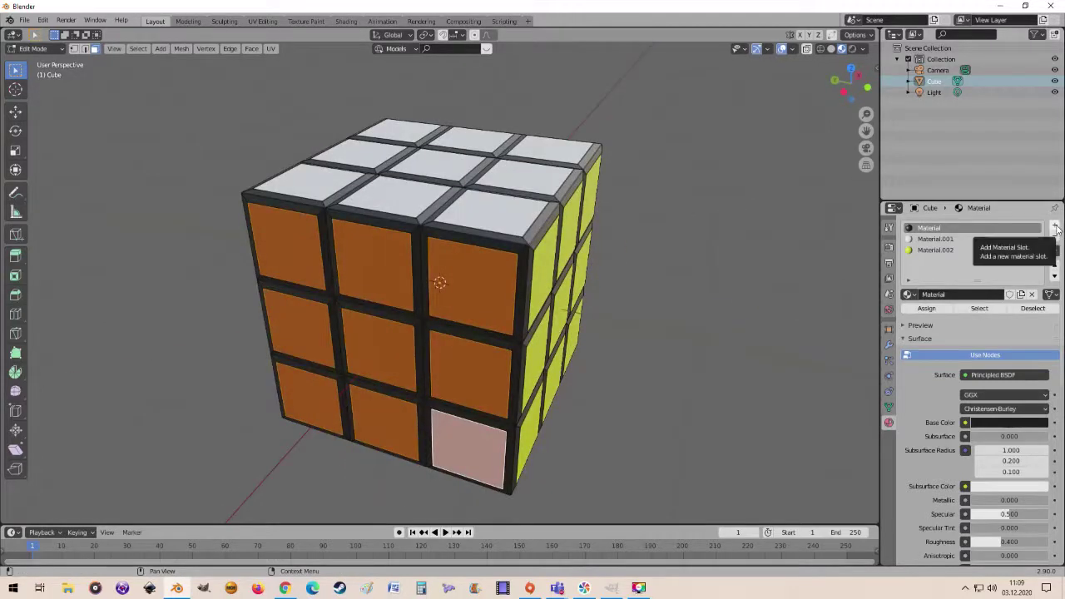
- Add Material.003 in a new slot, assign it to those stickers, and make it blue
{"action": "left_click", "coordinate": [1055, 226]}
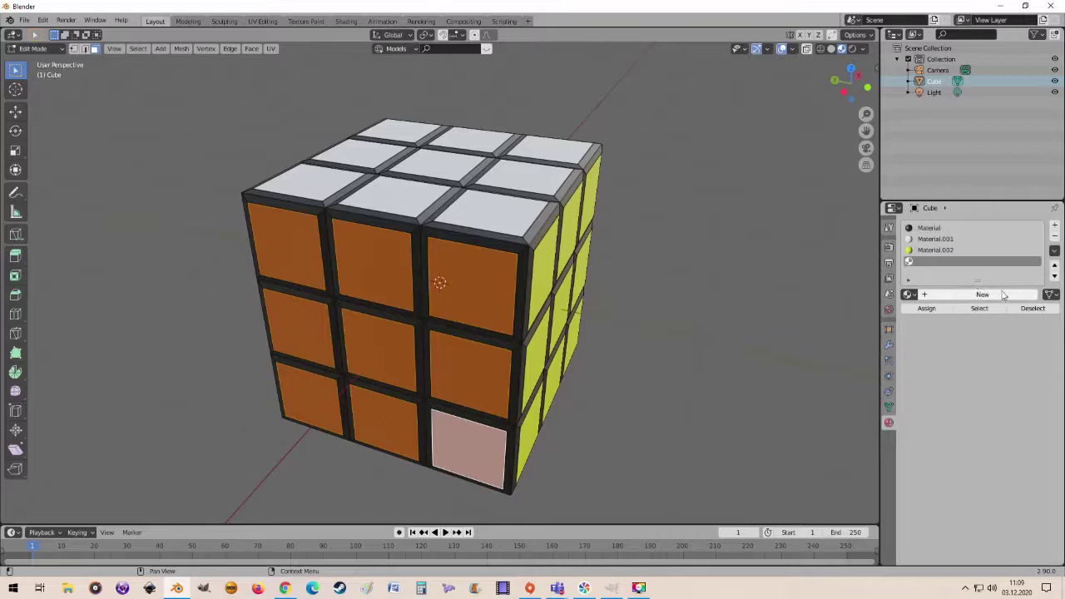
{"action": "left_click", "coordinate": [966, 295]}
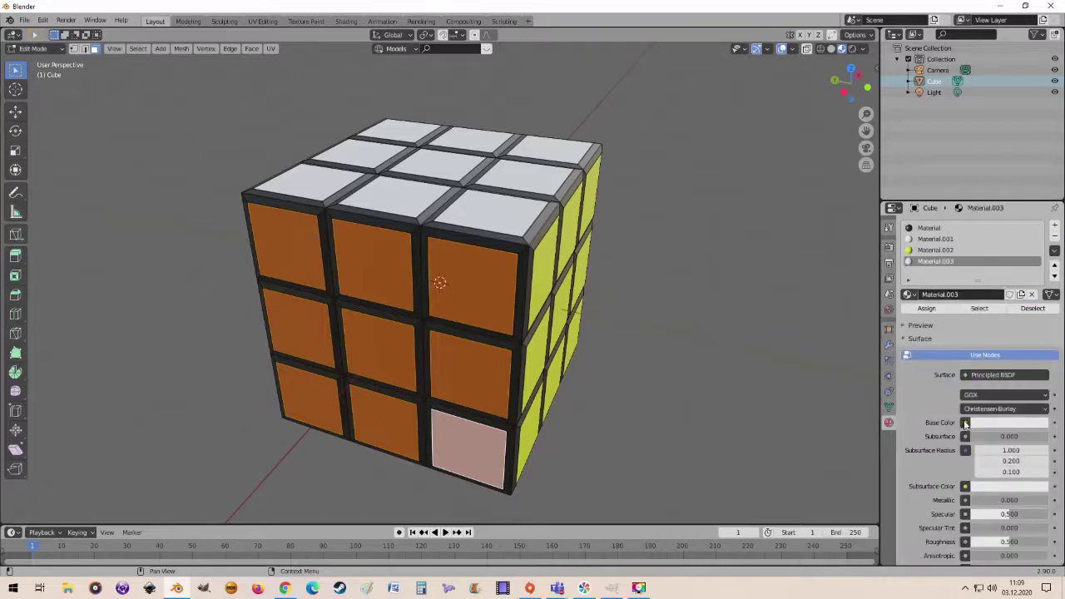
{"action": "left_click", "coordinate": [925, 308]}
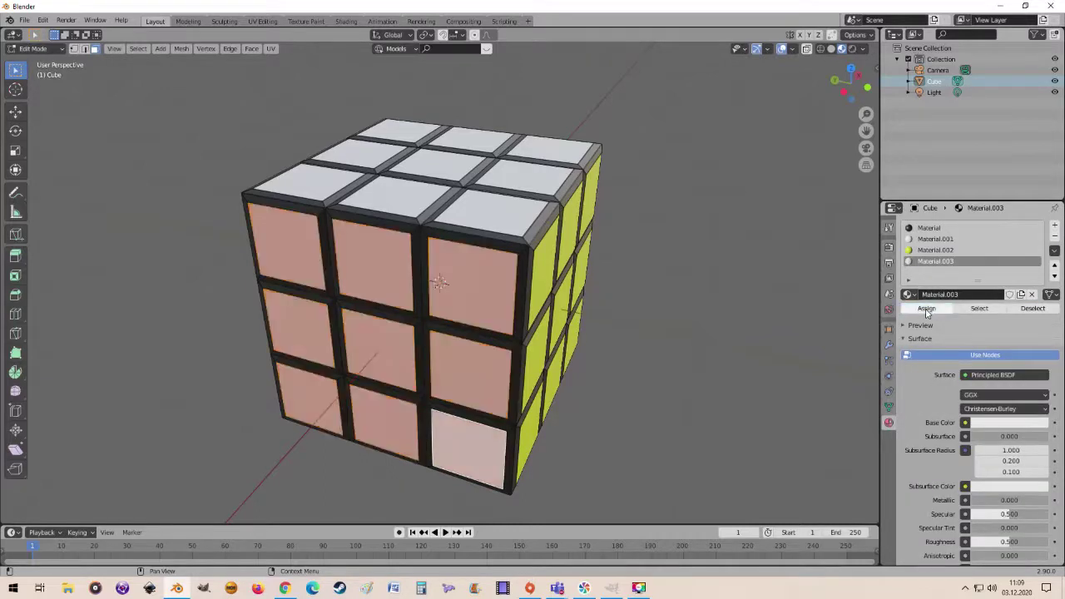
{"action": "left_click", "coordinate": [989, 424]}
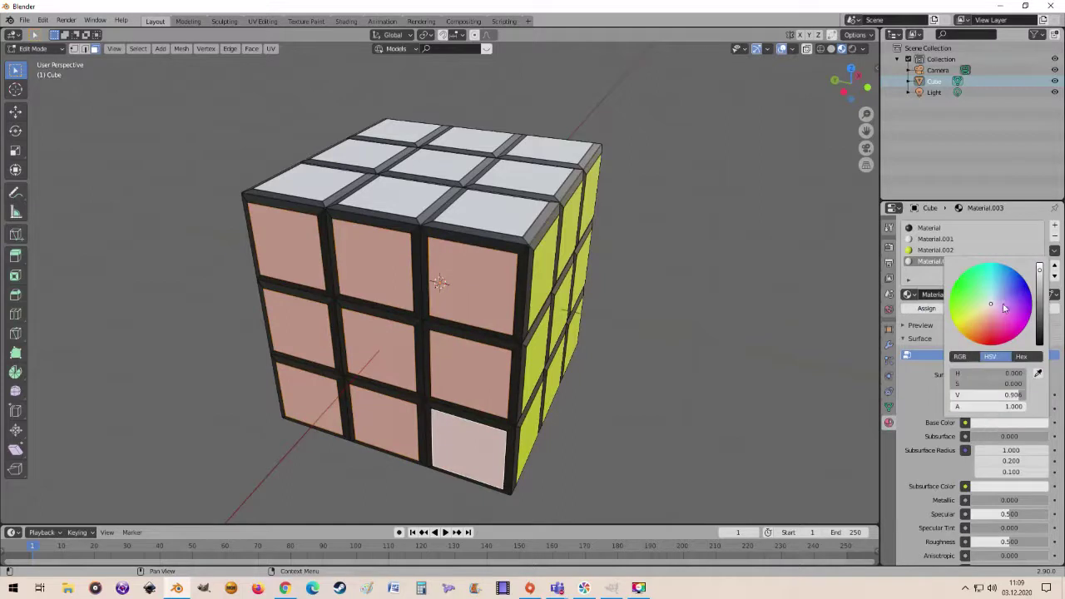
{"action": "left_click_drag", "start_coordinate": [1006, 308], "coordinate": [1026, 281]}
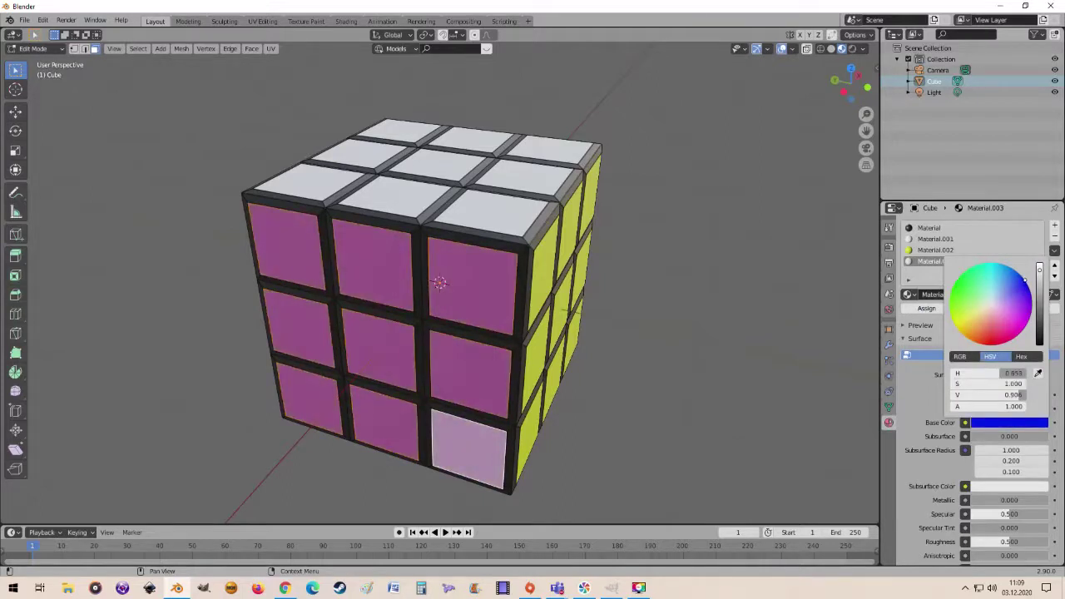
{"action": "middle_click_drag", "start_coordinate": [663, 291], "coordinate": [651, 262]}
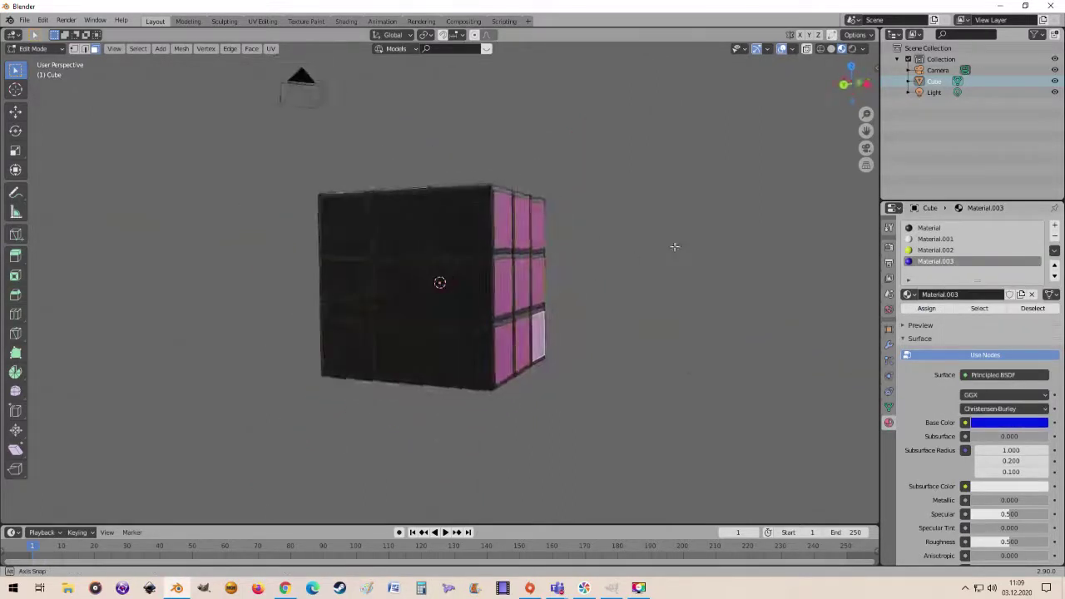
- Select the nine stickers on a third side of the cube
{"action": "scroll", "coordinate": [651, 261], "scroll_direction": "up", "scroll_amount": 2}
{"action": "mouse_move", "coordinate": [408, 225]}
{"action": "middle_mouse_down"}
{"action": "mouse_move", "coordinate": [402, 250]}
{"action": "mouse_move", "coordinate": [433, 226]}
{"action": "middle_mouse_up"}
{"action": "left_click", "coordinate": [403, 250]}
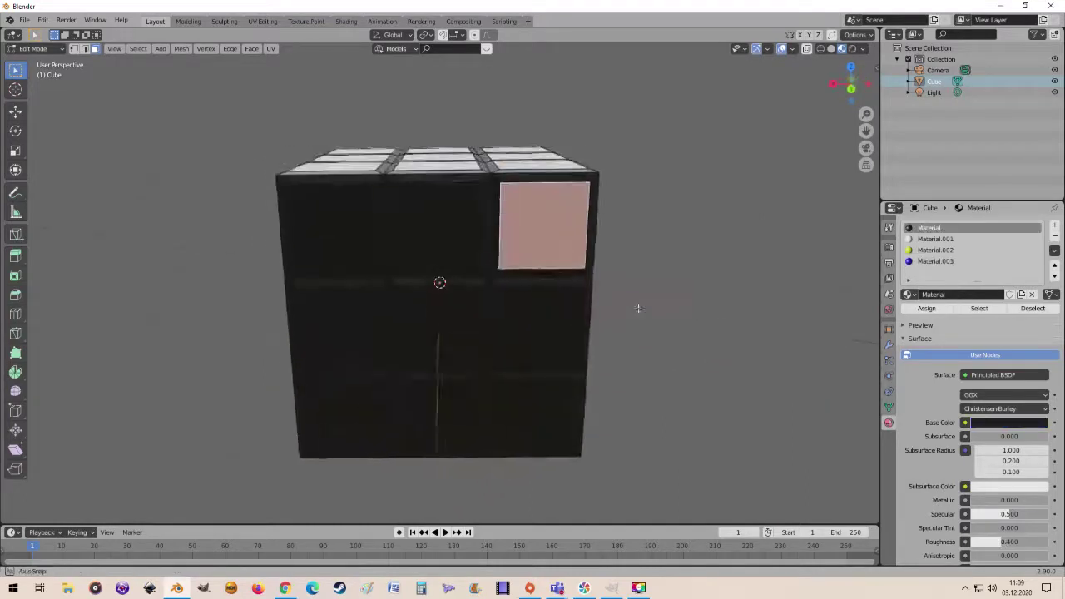
{"action": "left_click", "coordinate": [433, 226], "text": "shift"}
{"action": "left_click", "coordinate": [363, 230], "text": "shift"}
{"action": "left_click", "coordinate": [366, 330], "text": "shift"}
{"action": "left_click", "coordinate": [470, 327], "text": "shift"}
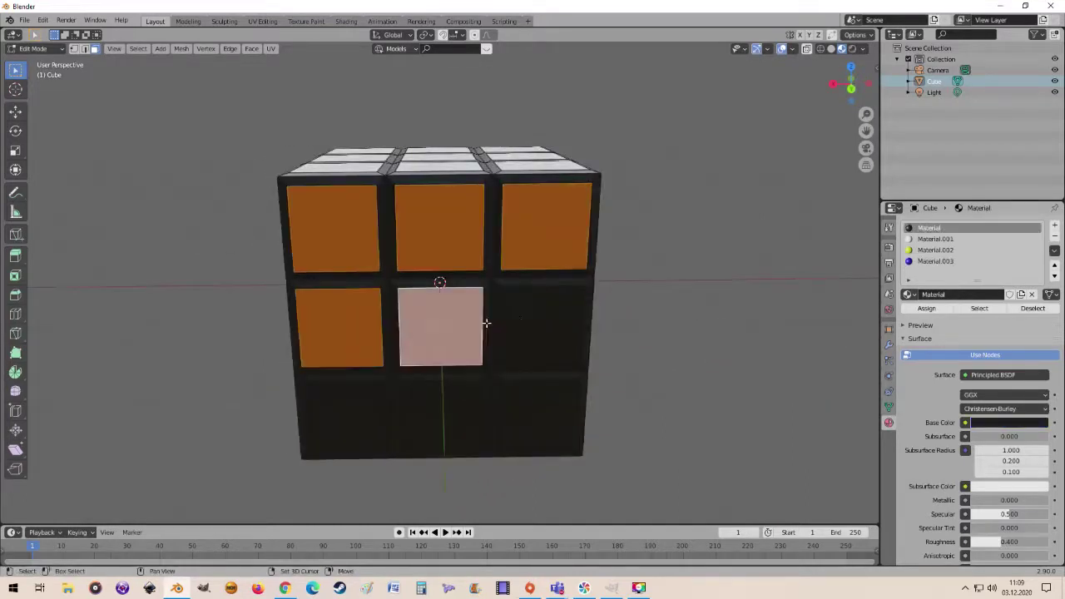
{"action": "left_click", "coordinate": [532, 325], "text": "shift"}
{"action": "left_click", "coordinate": [528, 399], "text": "shift"}
{"action": "left_click", "coordinate": [449, 413], "text": "shift"}
{"action": "left_click", "coordinate": [354, 413], "text": "shift"}
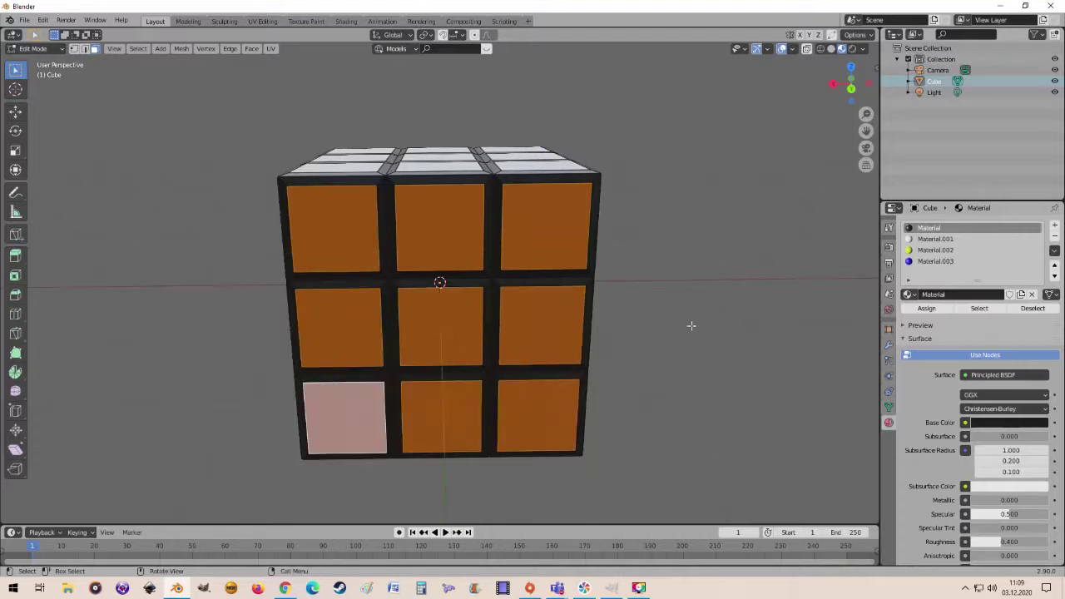
{"action": "mouse_move", "coordinate": [690, 325]}
{"action": "middle_mouse_down"}
{"action": "mouse_move", "coordinate": [486, 340]}
{"action": "mouse_move", "coordinate": [673, 333]}
{"action": "mouse_move", "coordinate": [660, 347]}
{"action": "middle_mouse_up"}
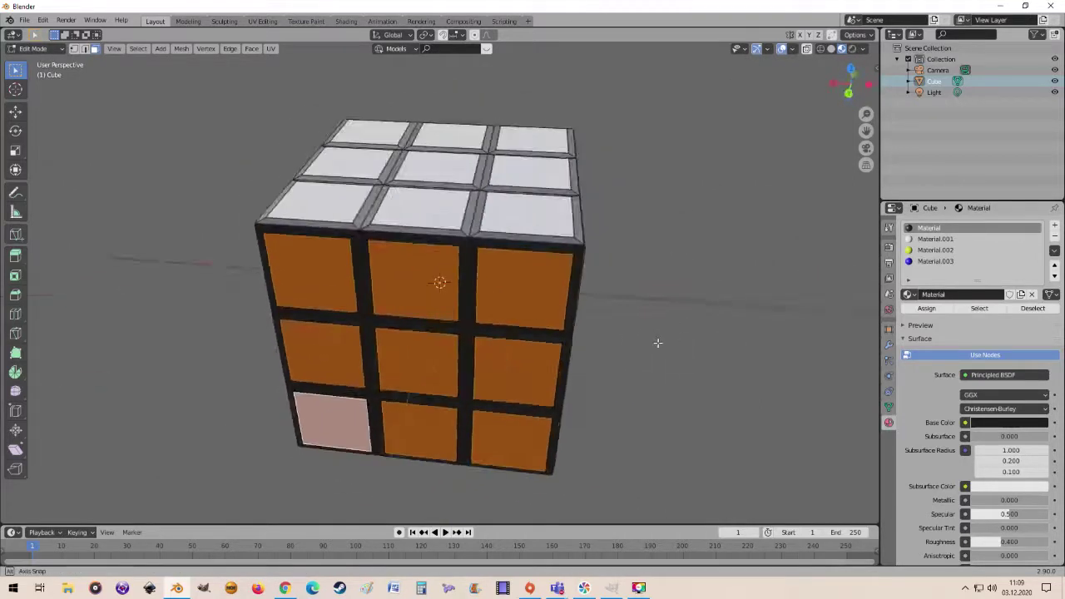
- Add Material.004 in a new slot, assign it to those stickers, and make it orange
{"action": "left_click", "coordinate": [1054, 226]}
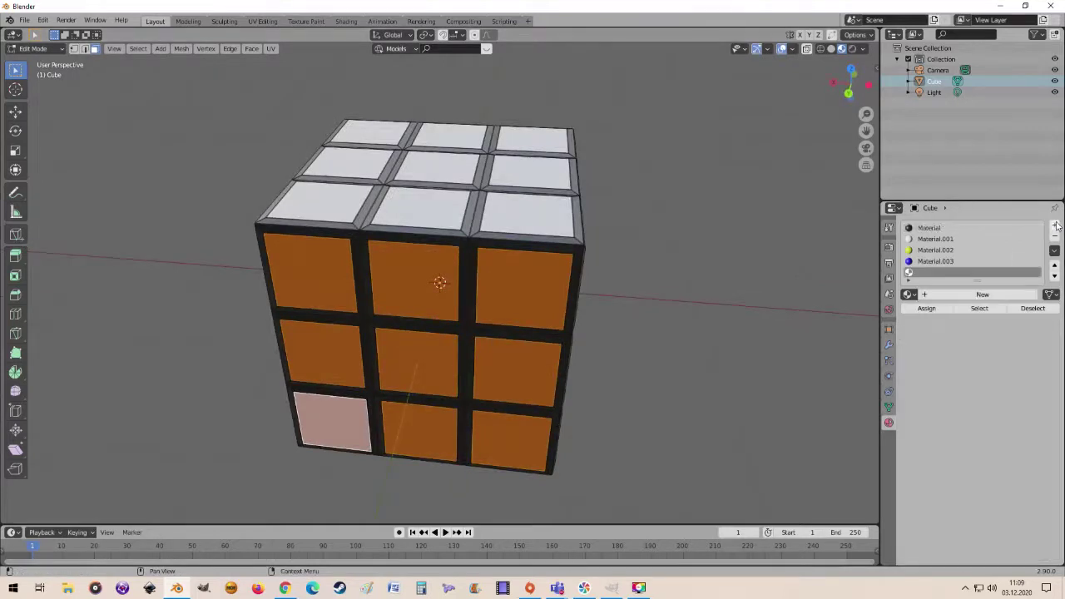
{"action": "left_click", "coordinate": [968, 296]}
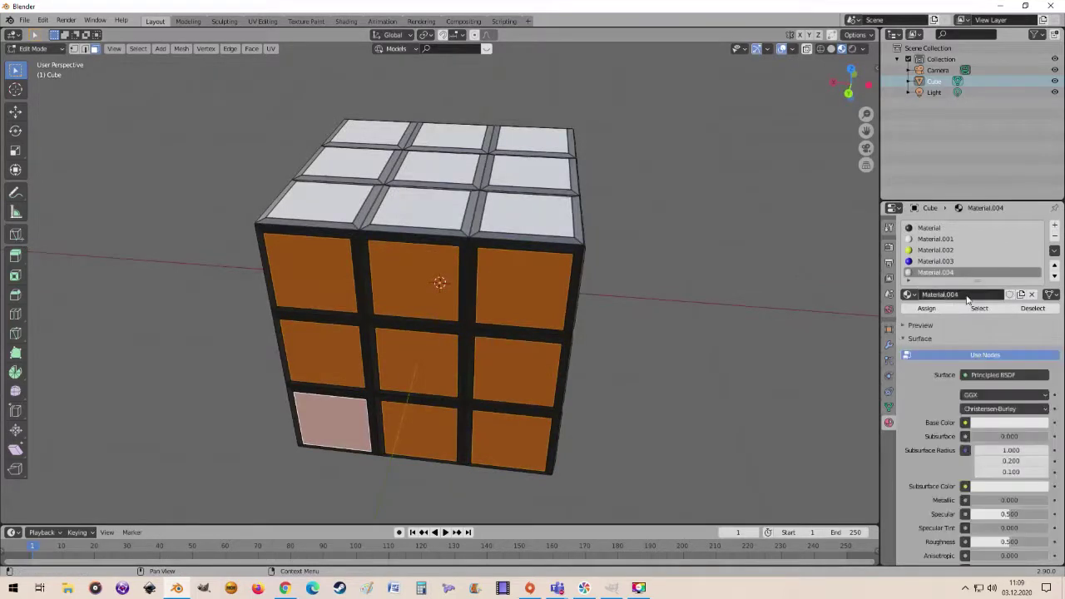
{"action": "left_click", "coordinate": [922, 308]}
{"action": "left_click", "coordinate": [991, 424]}
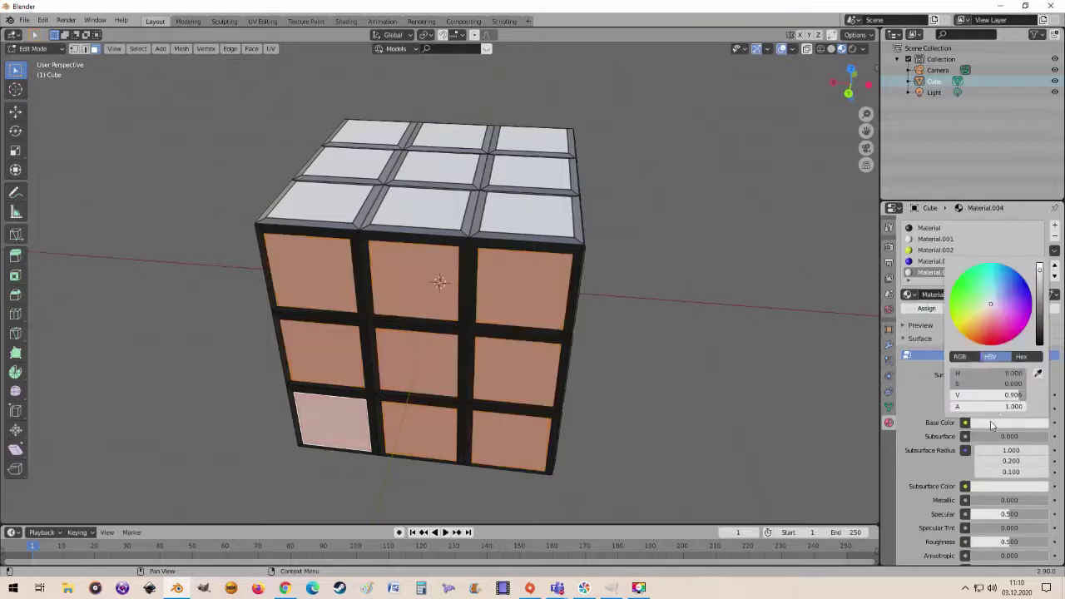
{"action": "left_click_drag", "start_coordinate": [987, 311], "coordinate": [967, 337]}
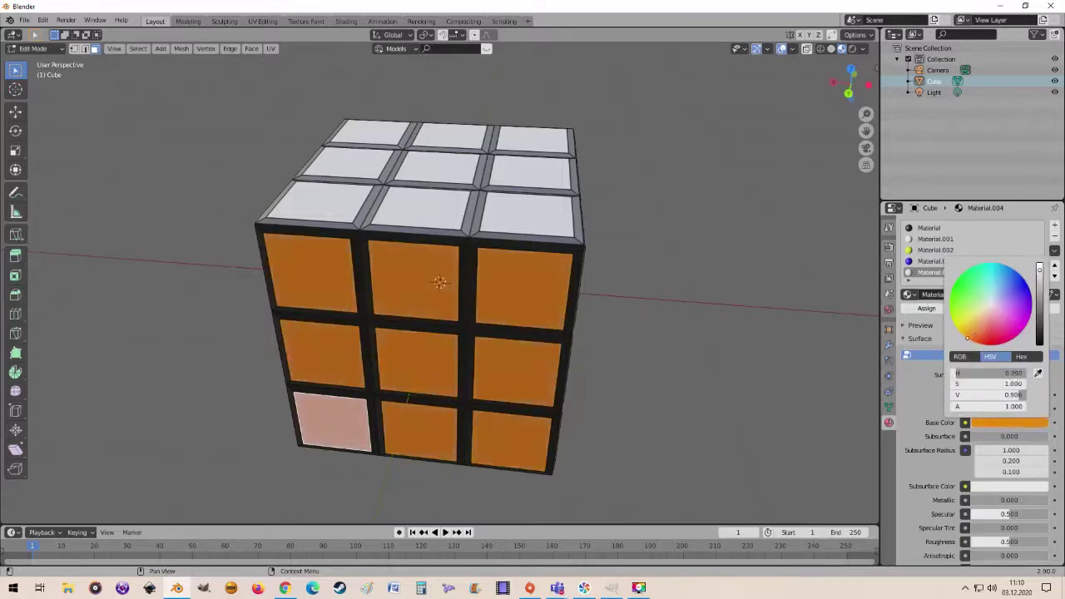
{"action": "scroll", "coordinate": [689, 307], "scroll_direction": "down", "scroll_amount": 3}
{"action": "mouse_move", "coordinate": [673, 292]}
{"action": "middle_mouse_down"}
{"action": "mouse_move", "coordinate": [748, 275]}
{"action": "mouse_move", "coordinate": [718, 294]}
{"action": "middle_mouse_up"}
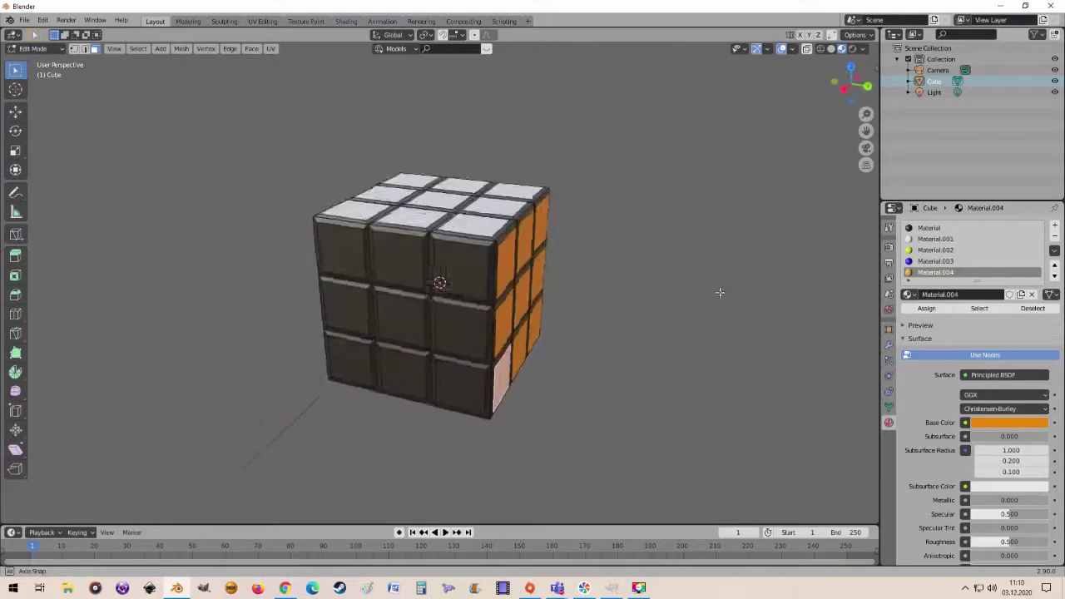
- Select all nine squares on the cube's front side
{"action": "left_click", "coordinate": [346, 250]}
{"action": "left_click", "coordinate": [402, 253]}
{"action": "left_click", "coordinate": [463, 253]}
{"action": "left_click", "coordinate": [462, 320]}
{"action": "left_click", "coordinate": [402, 313]}
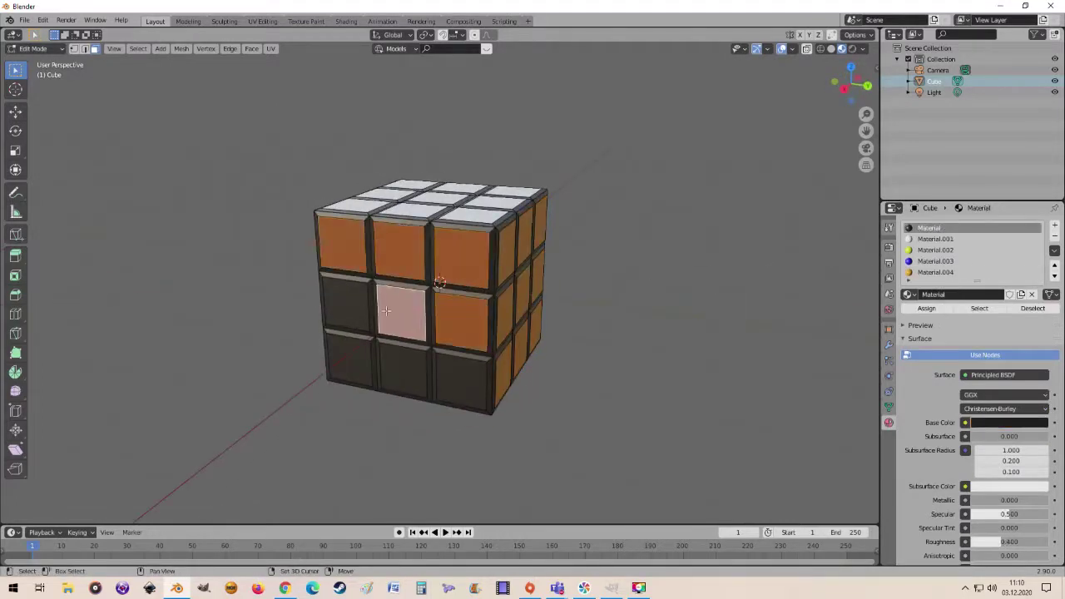
{"action": "left_click", "coordinate": [347, 307]}
{"action": "left_click", "coordinate": [363, 350]}
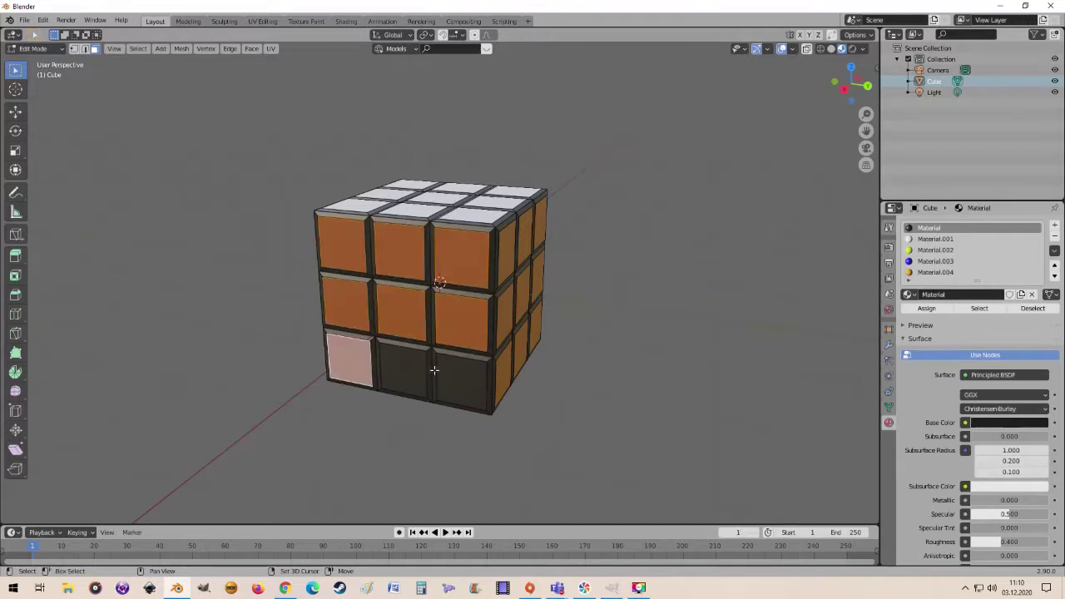
{"action": "left_click", "coordinate": [413, 368]}
{"action": "left_click", "coordinate": [458, 375]}
{"action": "scroll", "coordinate": [620, 278], "scroll_direction": "up", "scroll_amount": 1}
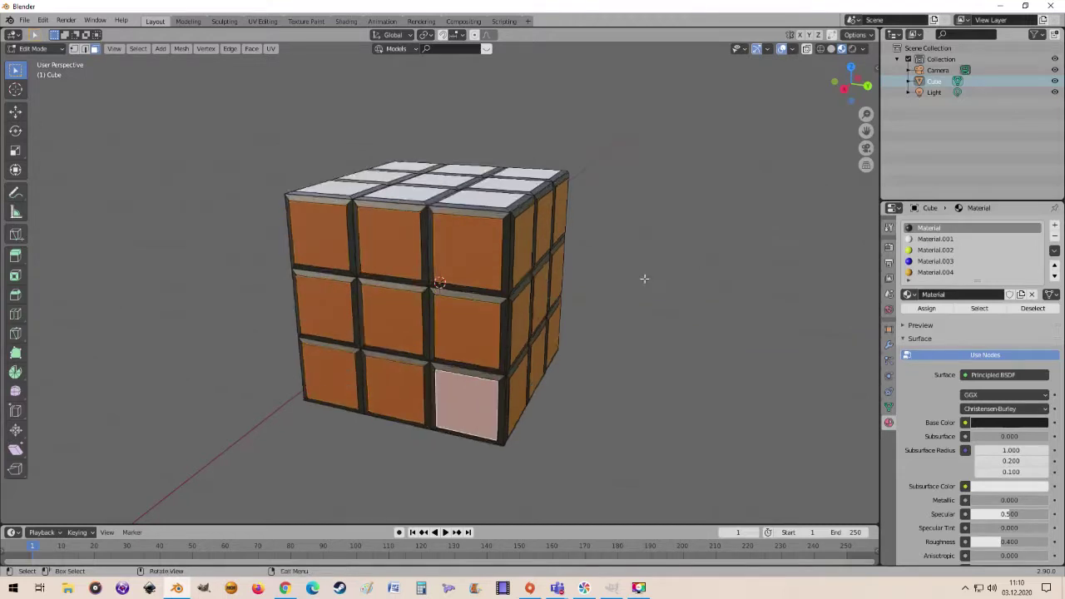
{"action": "mouse_move", "coordinate": [644, 278]}
{"action": "middle_mouse_down"}
{"action": "mouse_move", "coordinate": [630, 284]}
{"action": "mouse_move", "coordinate": [668, 275]}
{"action": "mouse_move", "coordinate": [636, 281]}
{"action": "middle_mouse_up"}
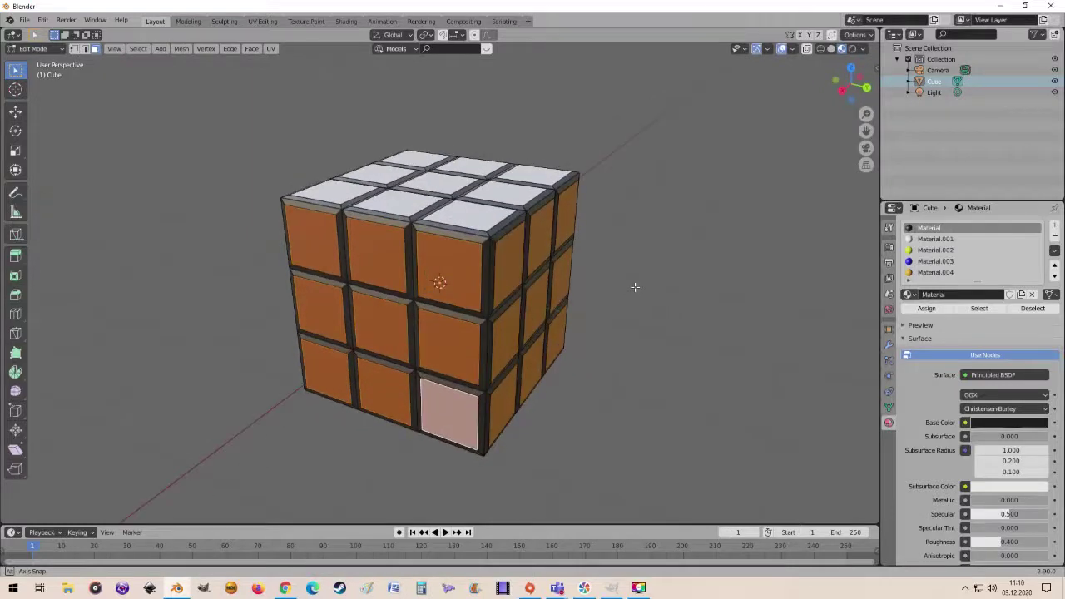
- Add Material.005 in a new slot, assign it to the front squares, and make it green
{"action": "left_click", "coordinate": [1055, 226]}
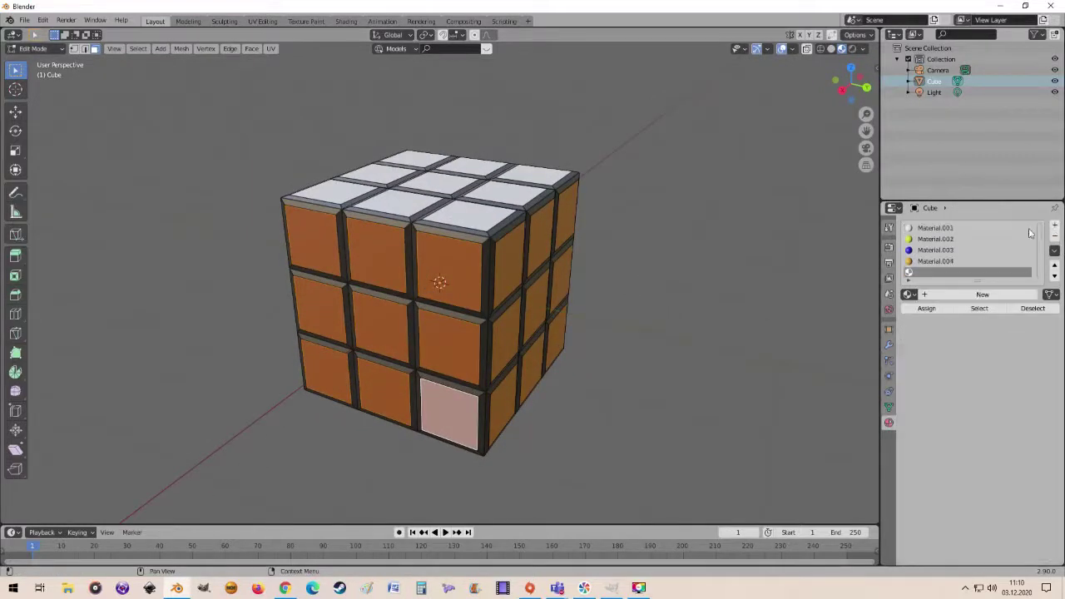
{"action": "left_click", "coordinate": [927, 309]}
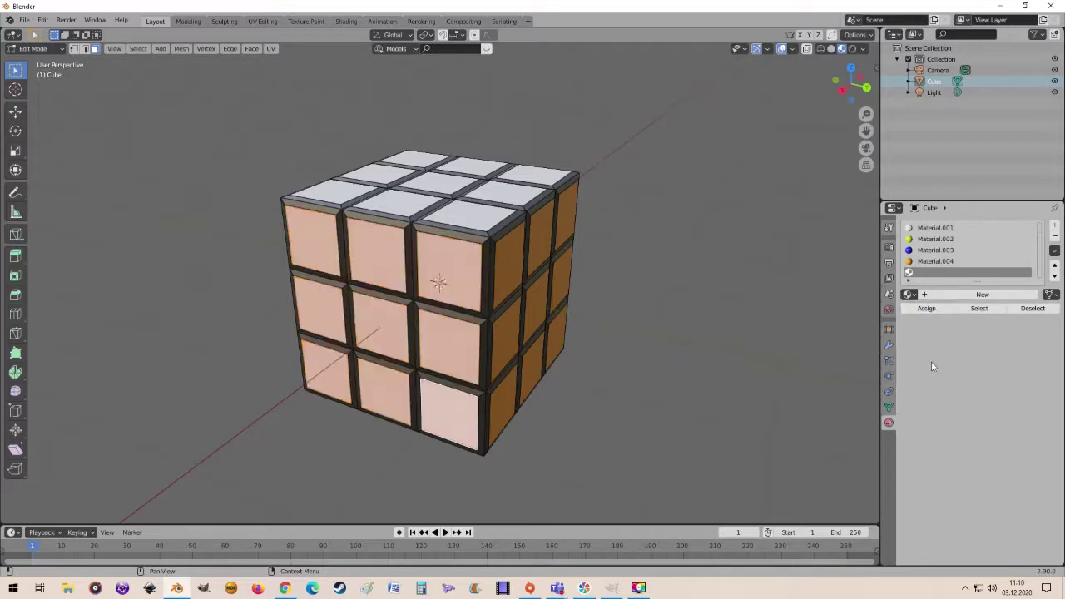
{"action": "left_click", "coordinate": [957, 297]}
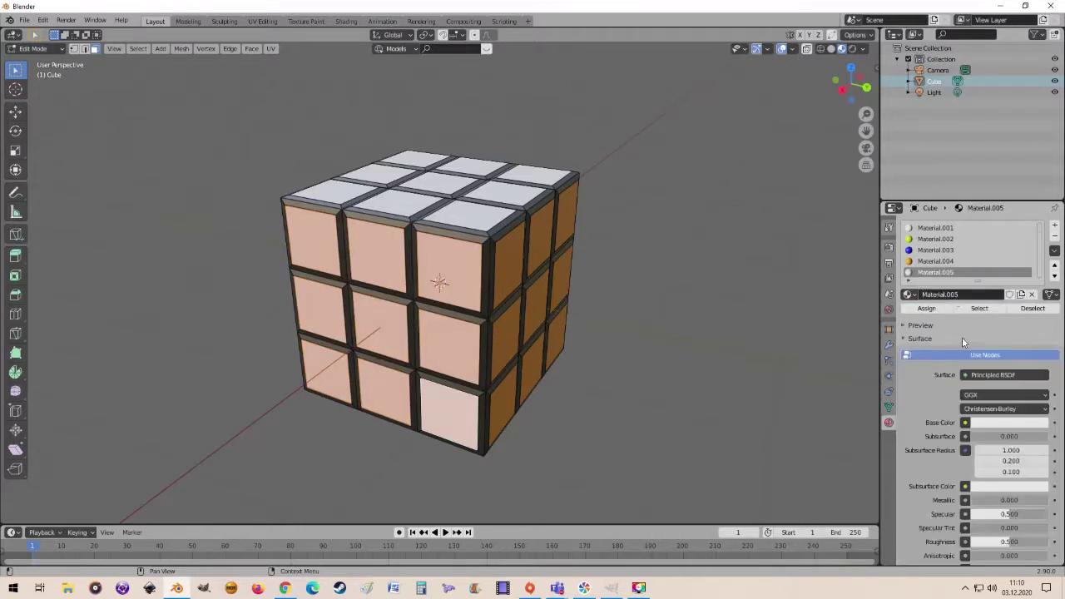
{"action": "scroll", "coordinate": [957, 336], "scroll_direction": "down", "scroll_amount": 1}
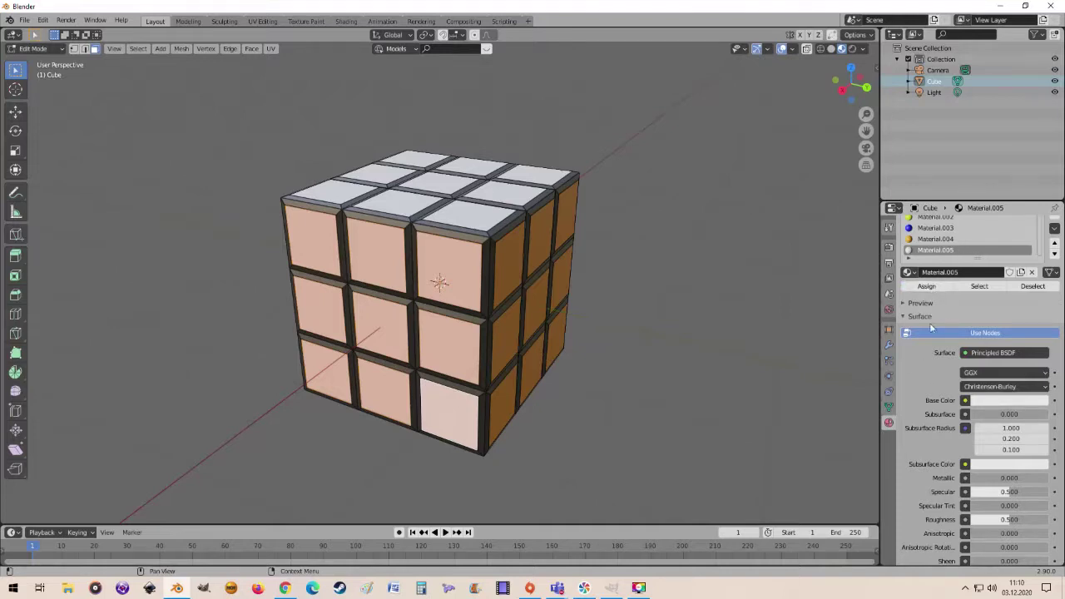
{"action": "left_click", "coordinate": [996, 403]}
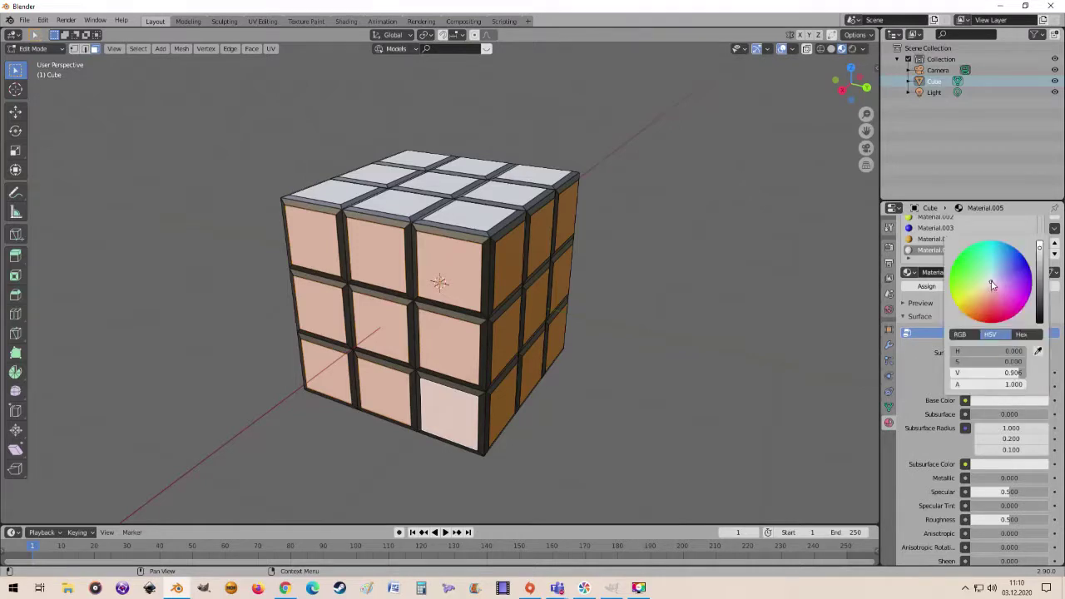
{"action": "left_click_drag", "start_coordinate": [992, 285], "coordinate": [965, 306]}
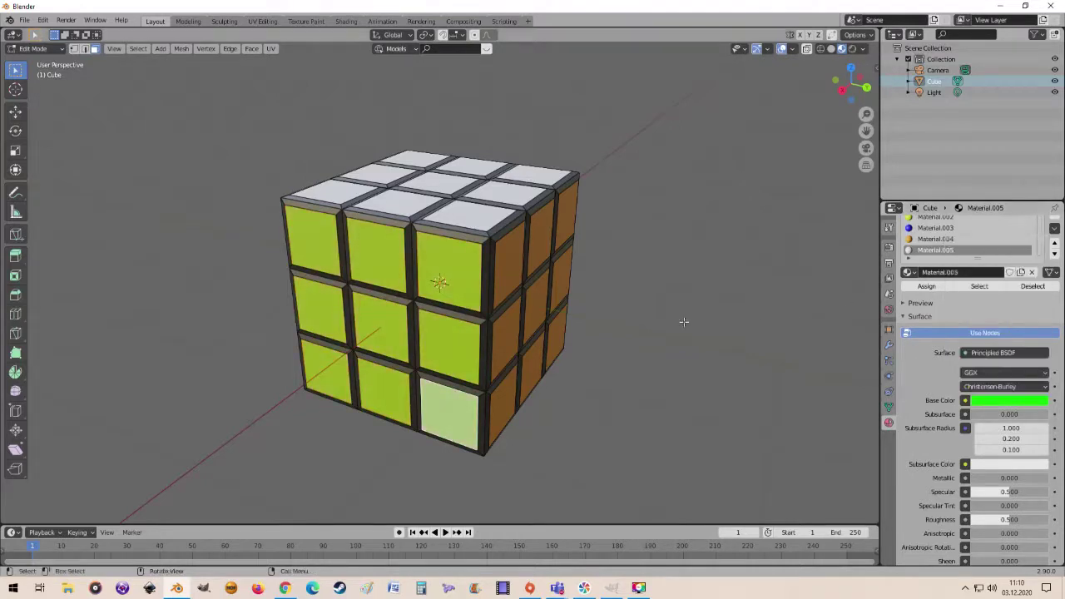
- Orbit to the cube's dark underside and select its nine squares
{"action": "mouse_move", "coordinate": [682, 319]}
{"action": "middle_mouse_down"}
{"action": "mouse_move", "coordinate": [800, 352]}
{"action": "mouse_move", "coordinate": [763, 280]}
{"action": "middle_mouse_up"}
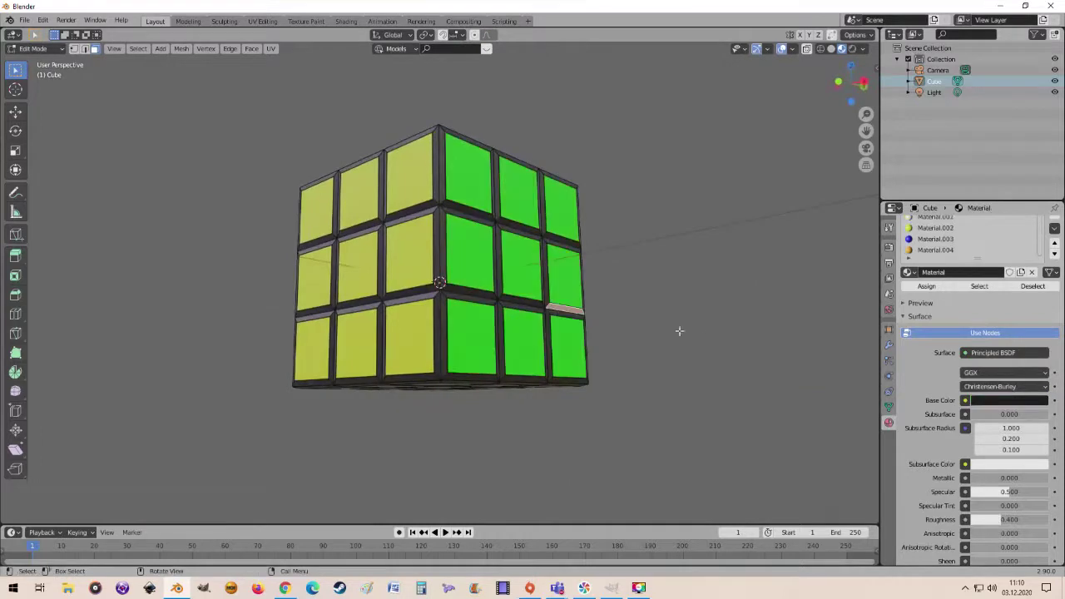
{"action": "mouse_move", "coordinate": [680, 330]}
{"action": "middle_mouse_down"}
{"action": "mouse_move", "coordinate": [660, 474]}
{"action": "mouse_move", "coordinate": [491, 258]}
{"action": "middle_mouse_up"}
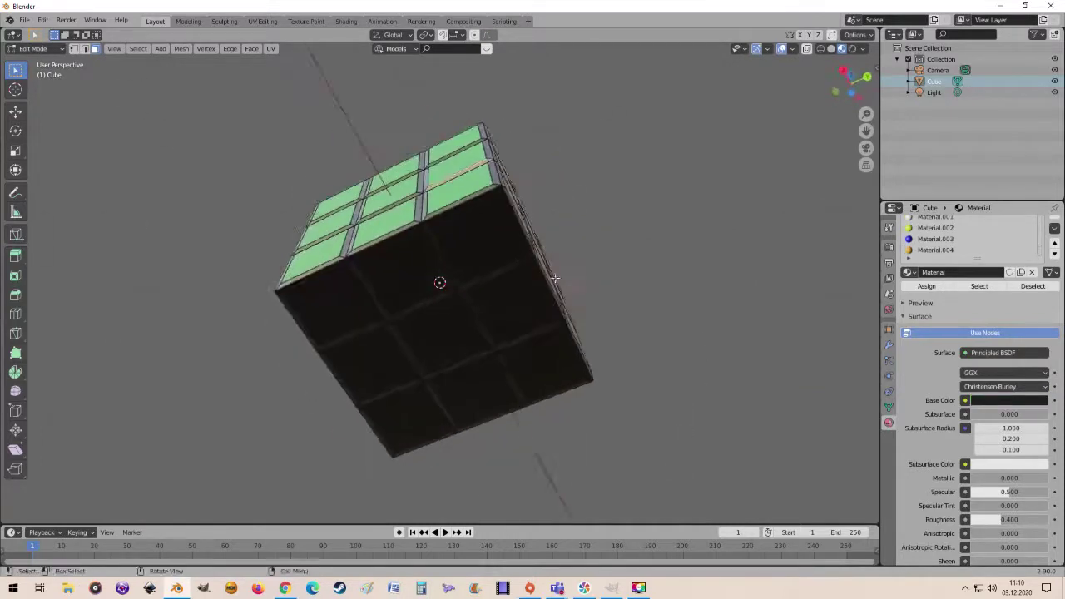
{"action": "left_click", "coordinate": [491, 258]}
{"action": "left_click", "coordinate": [399, 275], "text": "shift"}
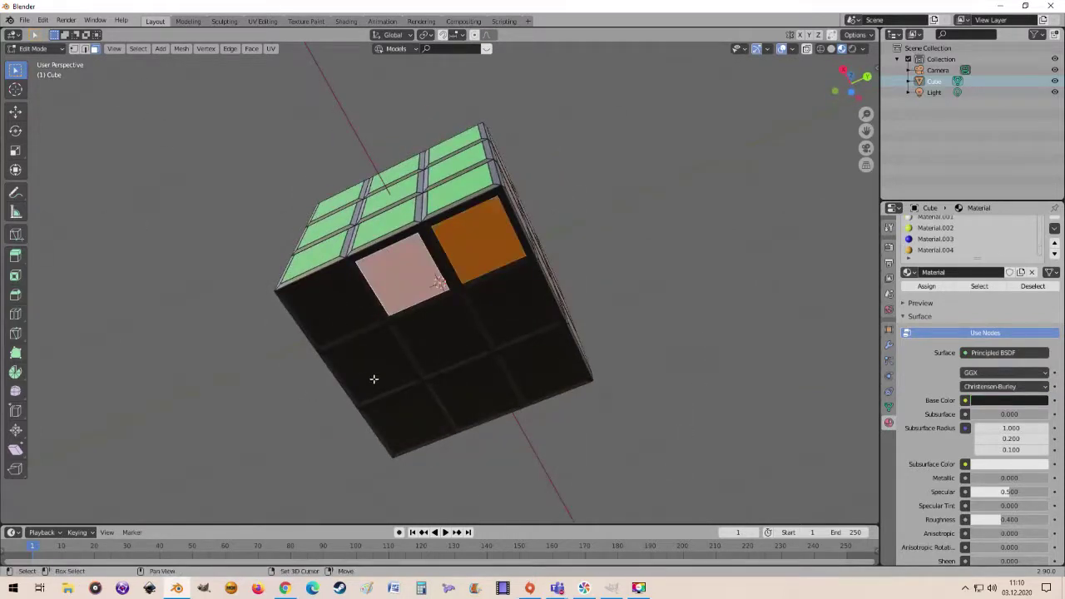
{"action": "left_click", "coordinate": [337, 312], "text": "shift"}
{"action": "left_click", "coordinate": [379, 360], "text": "shift"}
{"action": "left_click", "coordinate": [449, 332], "text": "shift"}
{"action": "left_click", "coordinate": [516, 324], "text": "shift"}
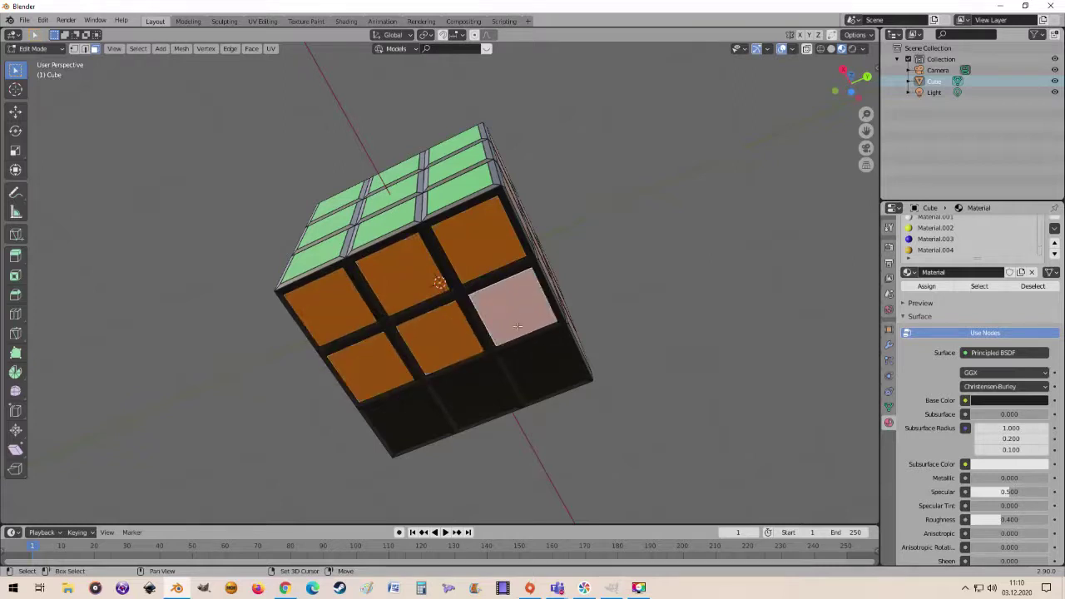
{"action": "left_click", "coordinate": [539, 366], "text": "shift"}
{"action": "left_click", "coordinate": [467, 389], "text": "shift"}
{"action": "left_click", "coordinate": [409, 414], "text": "shift"}
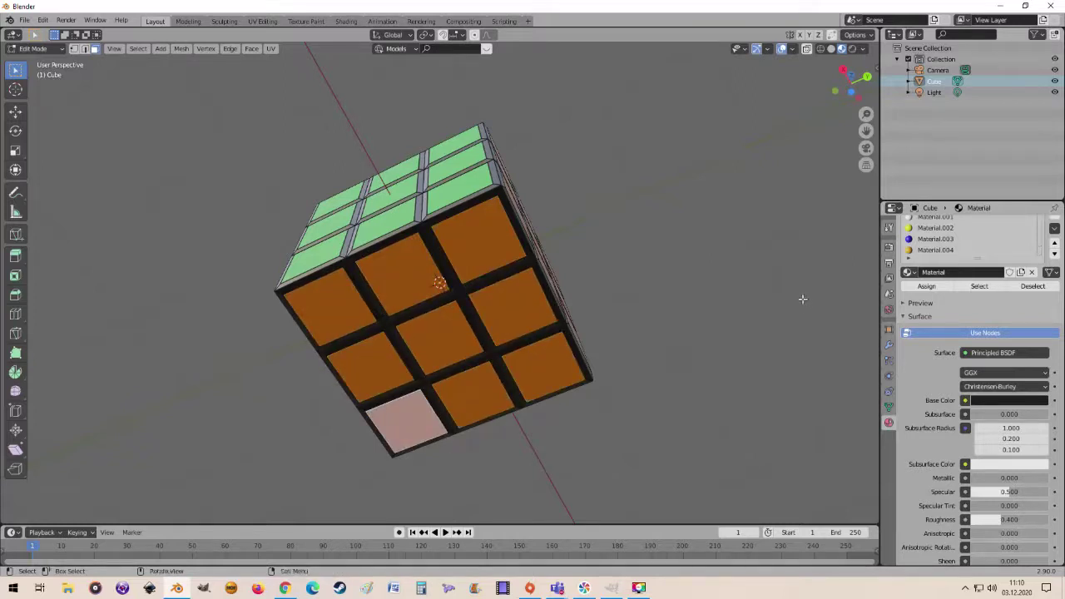
- Add Material.006 in a new slot, assign it to the underside squares, and make it red
{"action": "middle_click_drag", "start_coordinate": [802, 299], "coordinate": [751, 319]}
{"action": "left_click_drag", "start_coordinate": [975, 259], "coordinate": [976, 273]}
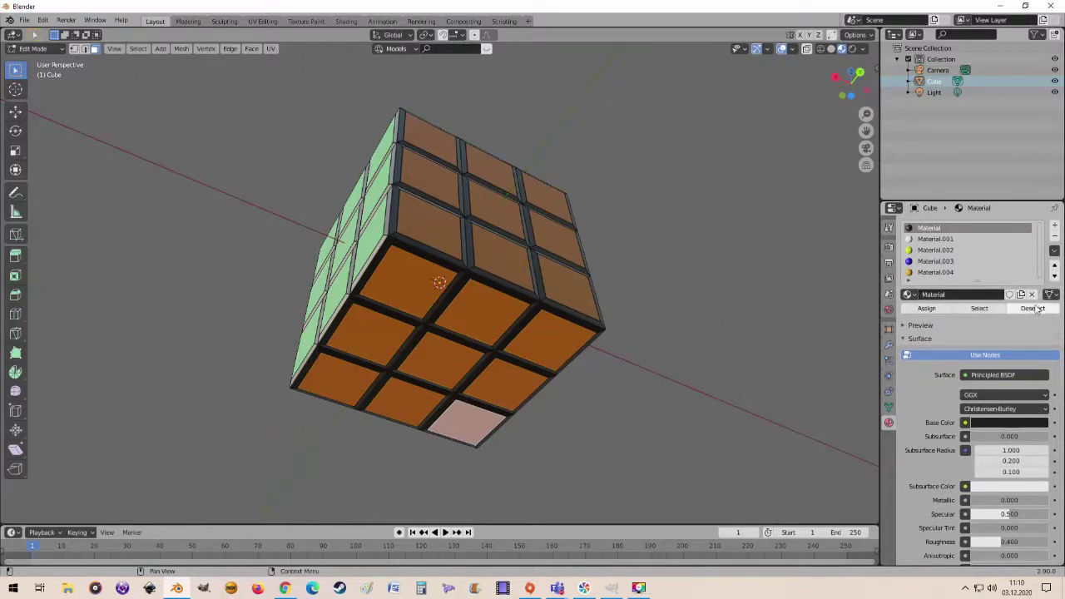
{"action": "left_click", "coordinate": [1055, 228]}
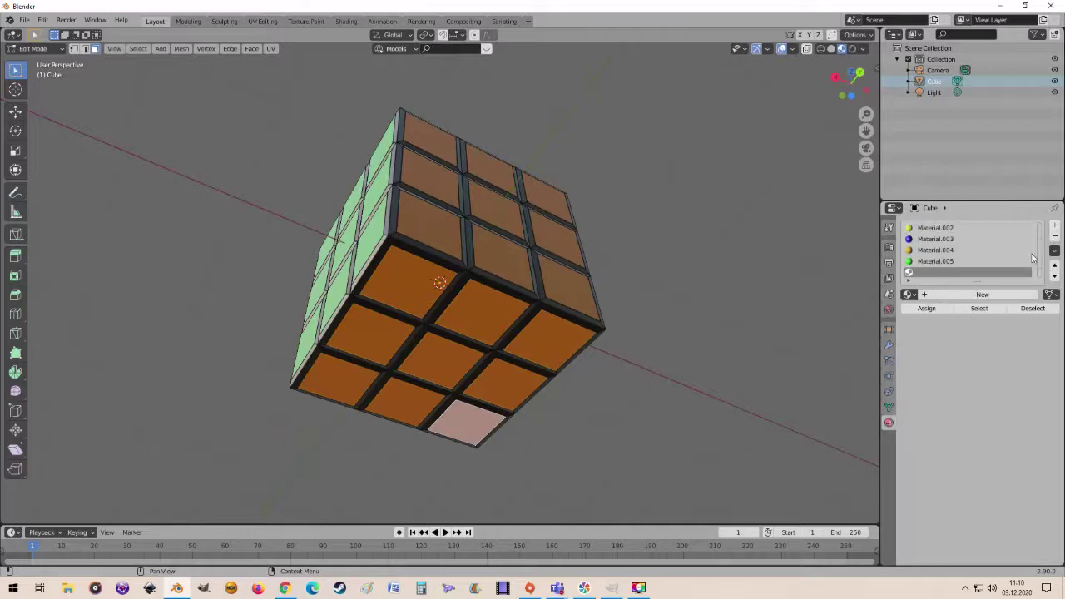
{"action": "left_click", "coordinate": [969, 295]}
{"action": "left_click", "coordinate": [925, 309]}
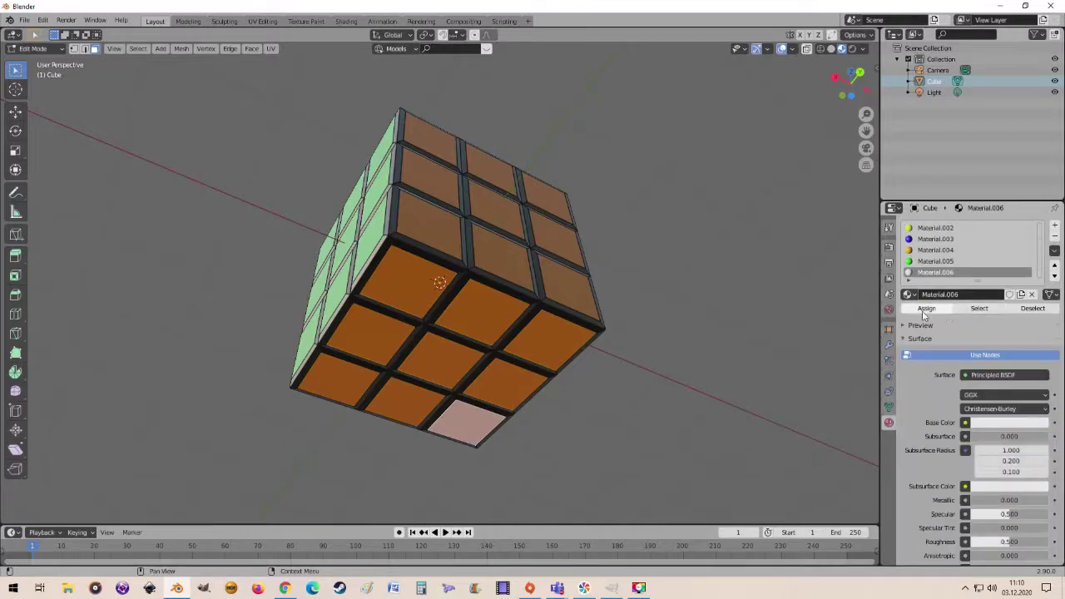
{"action": "left_click", "coordinate": [999, 424]}
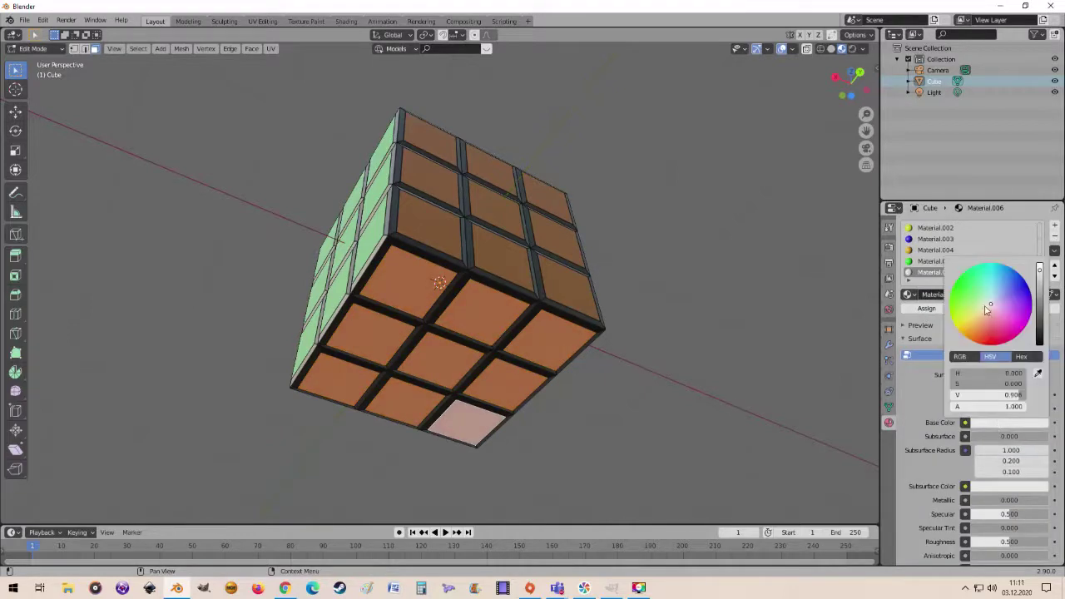
{"action": "left_click", "coordinate": [998, 337]}
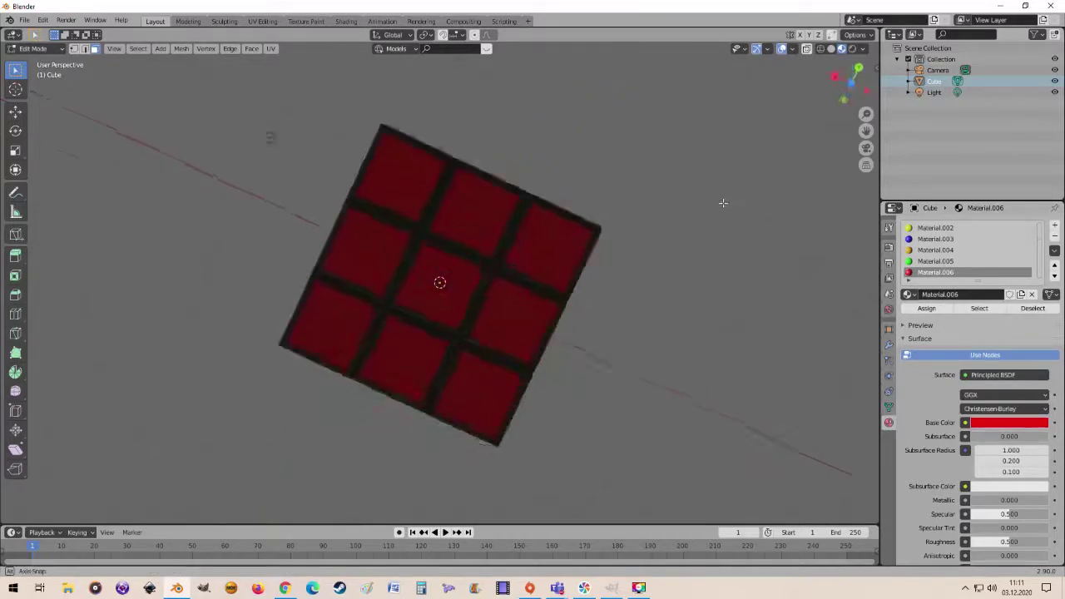
{"action": "mouse_move", "coordinate": [742, 300]}
{"action": "middle_mouse_down"}
{"action": "mouse_move", "coordinate": [657, 225]}
{"action": "mouse_move", "coordinate": [654, 288]}
{"action": "mouse_move", "coordinate": [780, 305]}
{"action": "mouse_move", "coordinate": [670, 347]}
{"action": "mouse_move", "coordinate": [674, 337]}
{"action": "middle_mouse_up"}
{"action": "scroll", "coordinate": [674, 337], "scroll_direction": "up", "scroll_amount": 3}
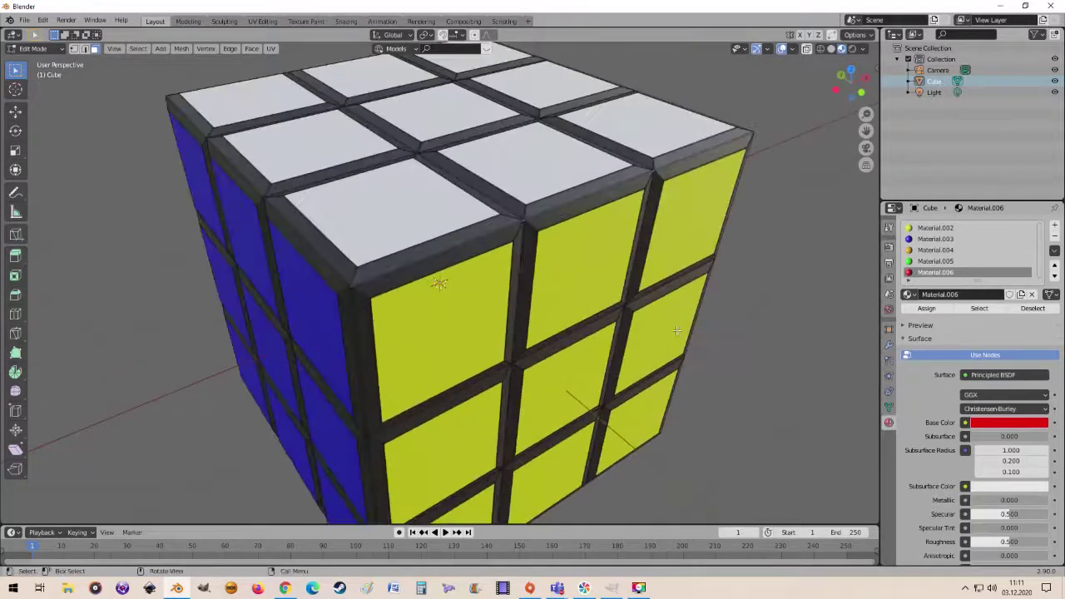
{"action": "scroll", "coordinate": [679, 331], "scroll_direction": "down", "scroll_amount": 1}
{"action": "scroll", "coordinate": [679, 330], "scroll_direction": "down", "scroll_amount": 2}
{"action": "key", "text": "Tab"}
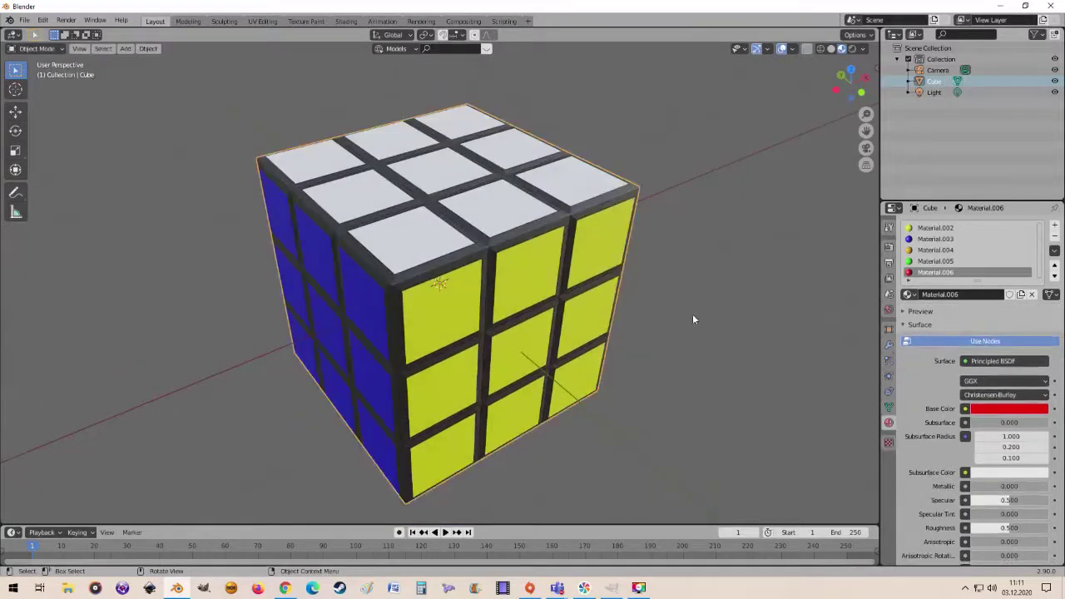
{"action": "mouse_move", "coordinate": [693, 314]}
{"action": "middle_mouse_down"}
{"action": "mouse_move", "coordinate": [612, 310]}
{"action": "mouse_move", "coordinate": [641, 336]}
{"action": "mouse_move", "coordinate": [578, 222]}
{"action": "mouse_move", "coordinate": [575, 297]}
{"action": "mouse_move", "coordinate": [492, 221]}
{"action": "mouse_move", "coordinate": [491, 368]}
{"action": "mouse_move", "coordinate": [595, 344]}
{"action": "mouse_move", "coordinate": [544, 397]}
{"action": "mouse_move", "coordinate": [513, 385]}
{"action": "mouse_move", "coordinate": [647, 352]}
{"action": "mouse_move", "coordinate": [672, 315]}
{"action": "middle_mouse_up"}
{"action": "scroll", "coordinate": [640, 336], "scroll_direction": "down", "scroll_amount": 2}
{"action": "mouse_move", "coordinate": [623, 352]}
{"action": "middle_mouse_down"}
{"action": "mouse_move", "coordinate": [647, 396]}
{"action": "mouse_move", "coordinate": [630, 443]}
{"action": "mouse_move", "coordinate": [638, 379]}
{"action": "mouse_move", "coordinate": [544, 286]}
{"action": "mouse_move", "coordinate": [539, 250]}
{"action": "mouse_move", "coordinate": [614, 350]}
{"action": "mouse_move", "coordinate": [675, 351]}
{"action": "mouse_move", "coordinate": [720, 289]}
{"action": "mouse_move", "coordinate": [688, 235]}
{"action": "mouse_move", "coordinate": [594, 328]}
{"action": "mouse_move", "coordinate": [632, 361]}
{"action": "mouse_move", "coordinate": [660, 355]}
{"action": "mouse_move", "coordinate": [592, 380]}
{"action": "mouse_move", "coordinate": [656, 369]}
{"action": "mouse_move", "coordinate": [580, 276]}
{"action": "mouse_move", "coordinate": [570, 351]}
{"action": "mouse_move", "coordinate": [552, 366]}
{"action": "middle_mouse_up"}
{"action": "scroll", "coordinate": [645, 357], "scroll_direction": "down", "scroll_amount": 3}
{"action": "scroll", "coordinate": [635, 358], "scroll_direction": "up", "scroll_amount": 3}
{"action": "scroll", "coordinate": [619, 333], "scroll_direction": "down", "scroll_amount": 2}
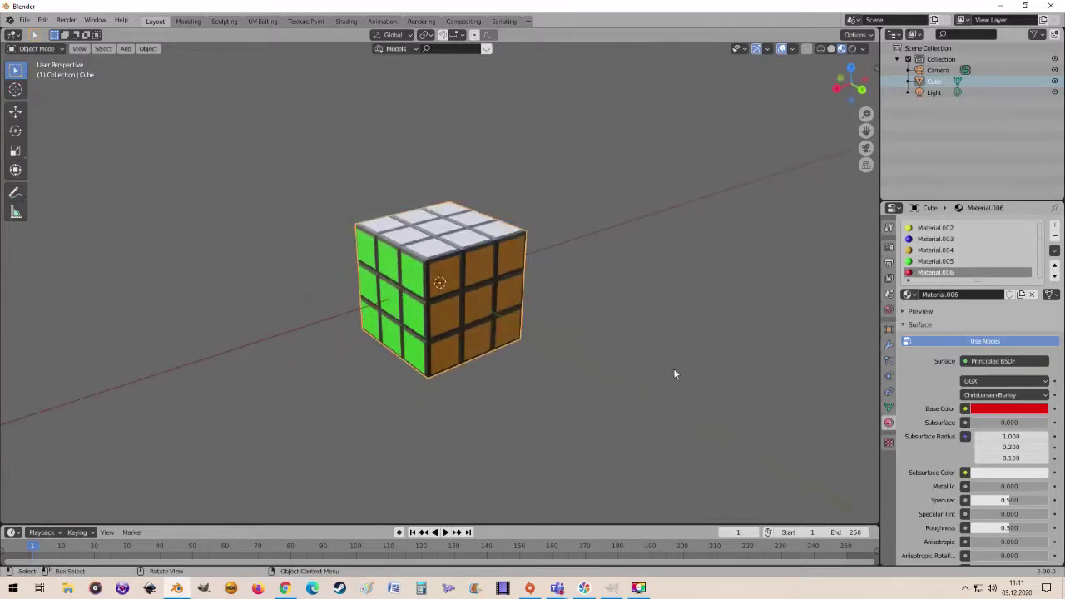
{"action": "scroll", "coordinate": [611, 339], "scroll_direction": "down", "scroll_amount": 3}
{"action": "scroll", "coordinate": [599, 338], "scroll_direction": "up", "scroll_amount": 2}
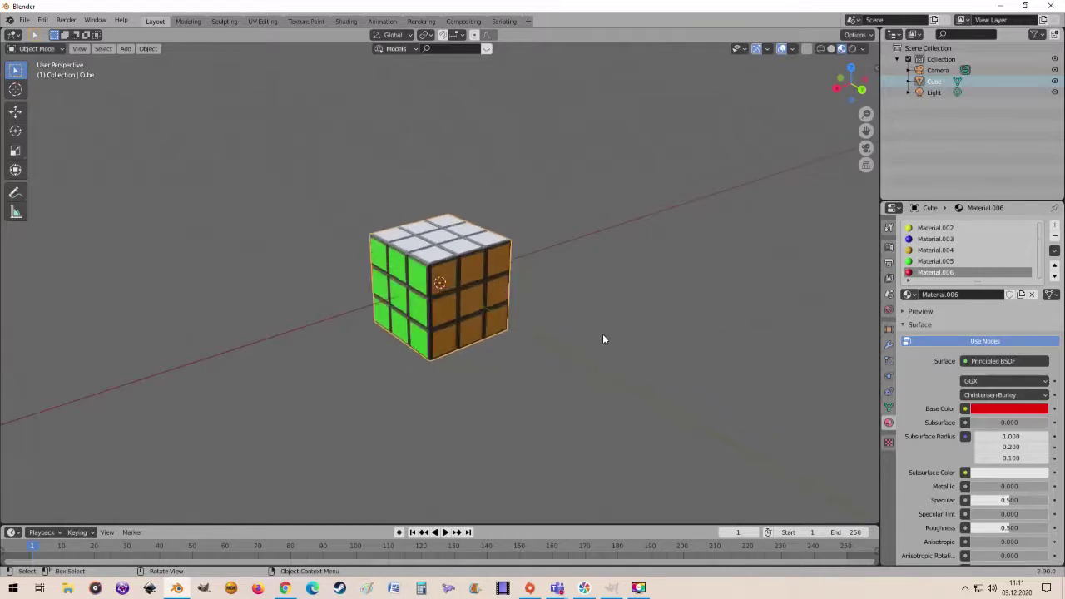
{"action": "scroll", "coordinate": [604, 331], "scroll_direction": "down", "scroll_amount": 1}
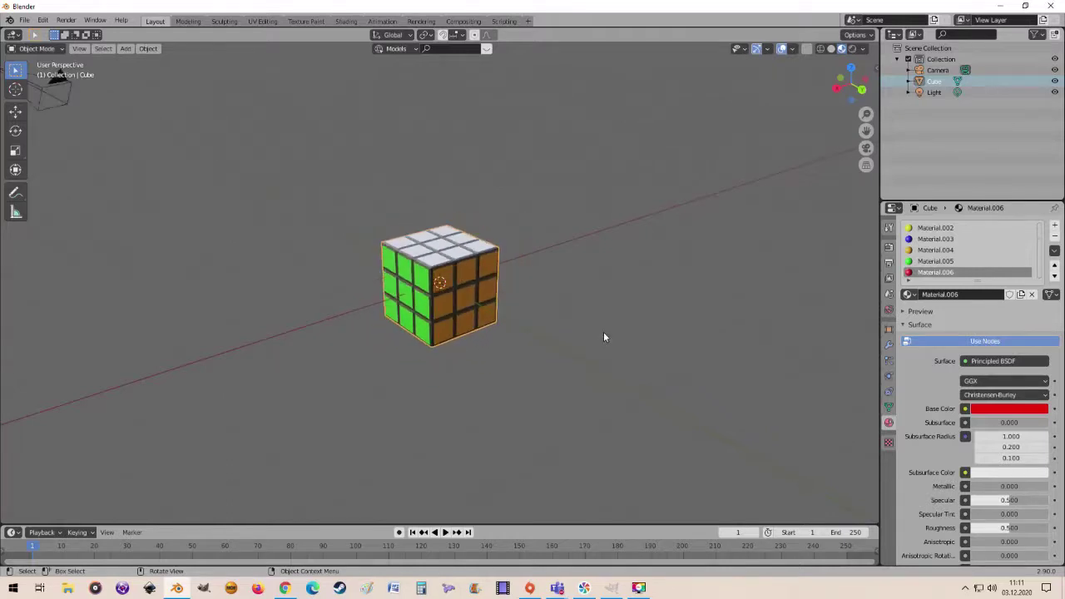
{"action": "left_click_drag", "start_coordinate": [569, 525], "coordinate": [567, 511]}
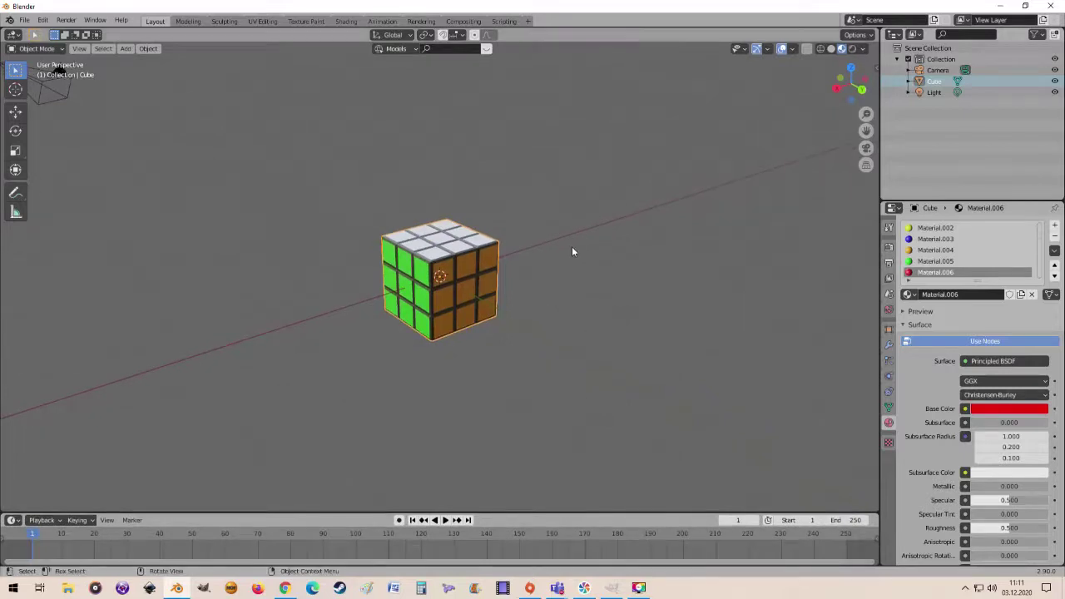
{"action": "mouse_move", "coordinate": [571, 246]}
{"action": "middle_mouse_down"}
{"action": "mouse_move", "coordinate": [481, 245]}
{"action": "mouse_move", "coordinate": [447, 273]}
{"action": "middle_mouse_up"}
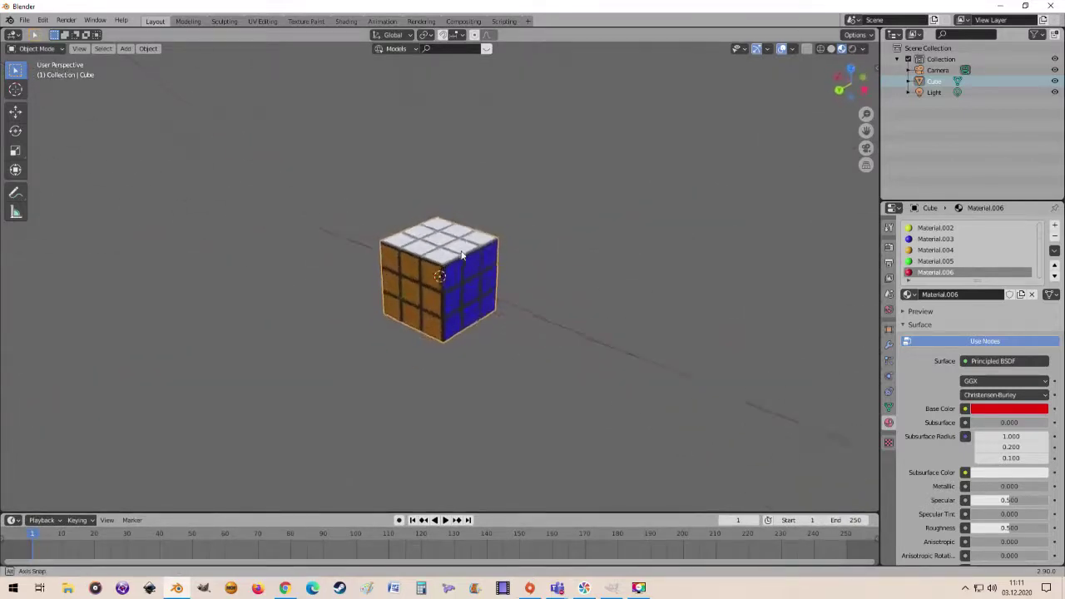
{"action": "middle_click_drag", "start_coordinate": [447, 273], "coordinate": [480, 261]}
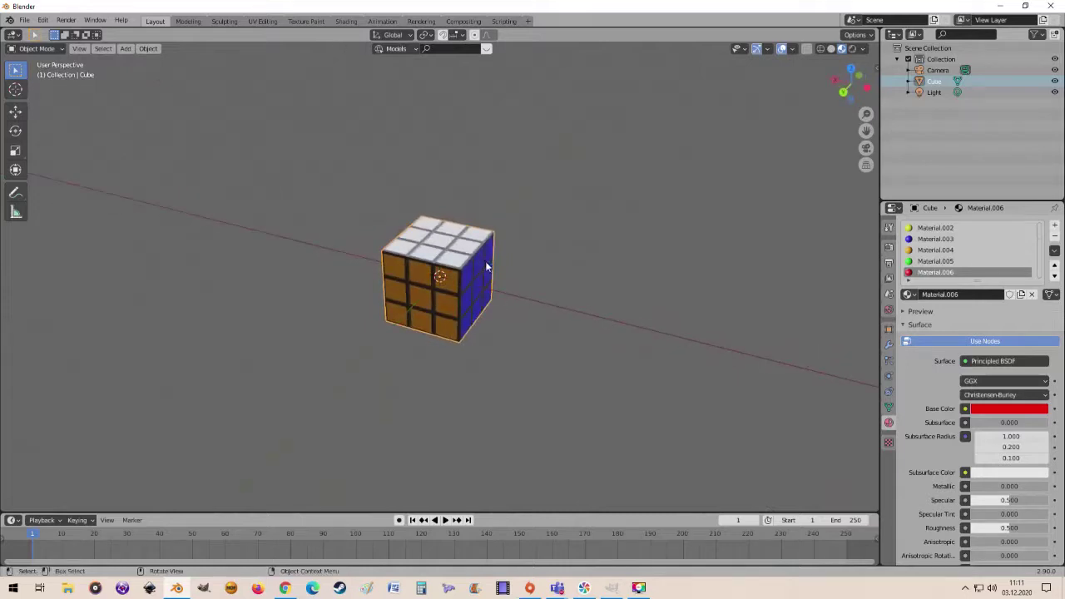
{"action": "scroll", "coordinate": [486, 264], "scroll_direction": "down", "scroll_amount": 2}
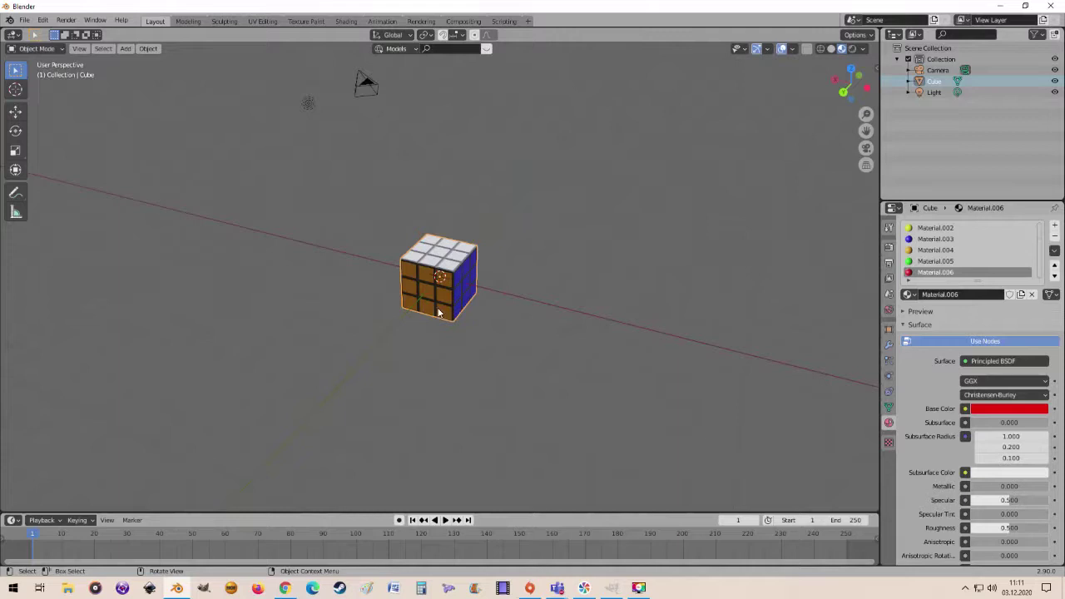
{"action": "scroll", "coordinate": [436, 291], "scroll_direction": "up", "scroll_amount": 1}
{"action": "scroll", "coordinate": [453, 317], "scroll_direction": "up", "scroll_amount": 1}
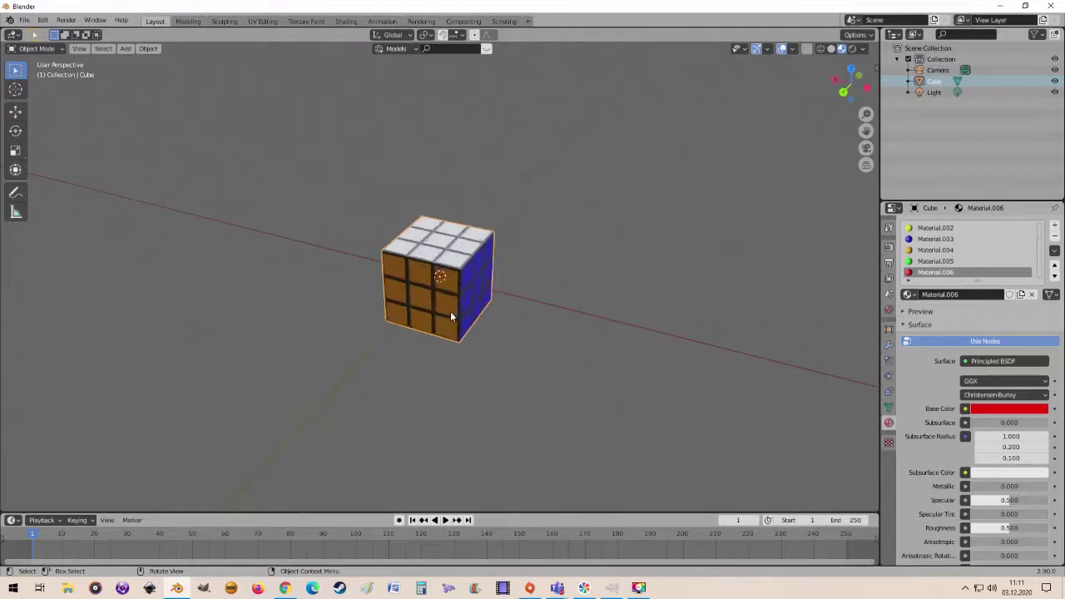
{"action": "scroll", "coordinate": [450, 317], "scroll_direction": "up", "scroll_amount": 1}
{"action": "mouse_move", "coordinate": [531, 315]}
{"action": "middle_mouse_down"}
{"action": "mouse_move", "coordinate": [501, 318]}
{"action": "mouse_move", "coordinate": [518, 310]}
{"action": "middle_mouse_up"}
{"action": "scroll", "coordinate": [518, 316], "scroll_direction": "down", "scroll_amount": 3}
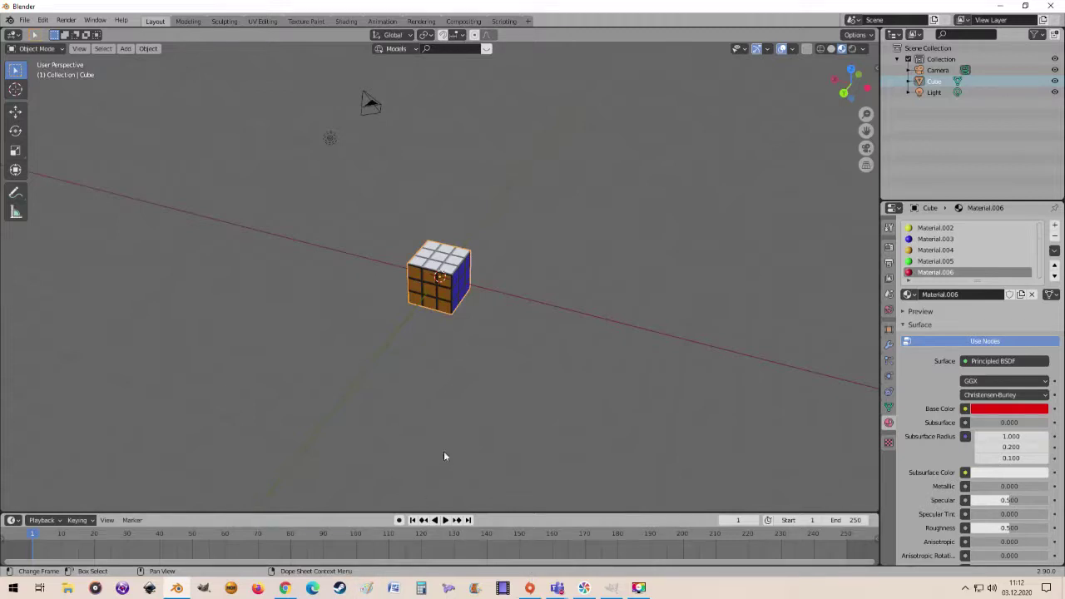
{"action": "scroll", "coordinate": [488, 312], "scroll_direction": "up", "scroll_amount": 1}
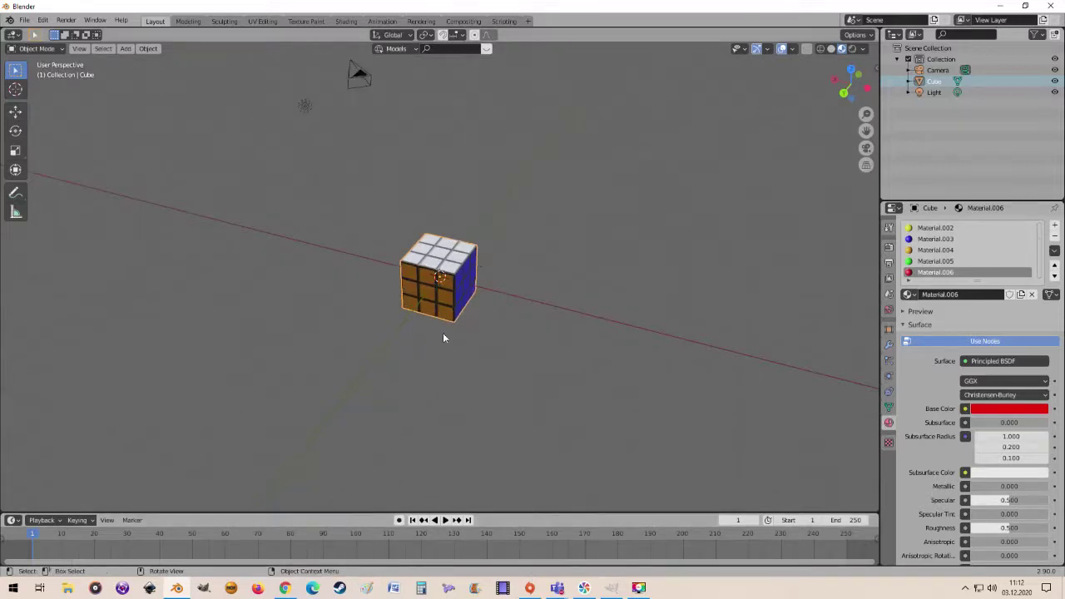
{"action": "scroll", "coordinate": [490, 293], "scroll_direction": "up", "scroll_amount": 2}
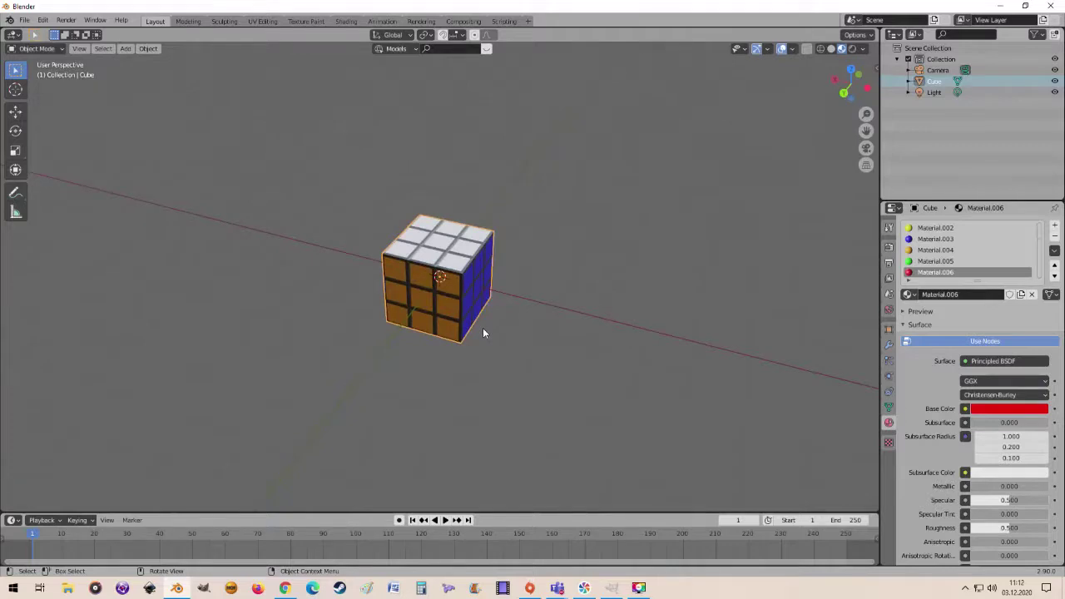
- Insert a Location, Rotation & Scale keyframe for the cube at frame 1
{"action": "key", "text": "i"}
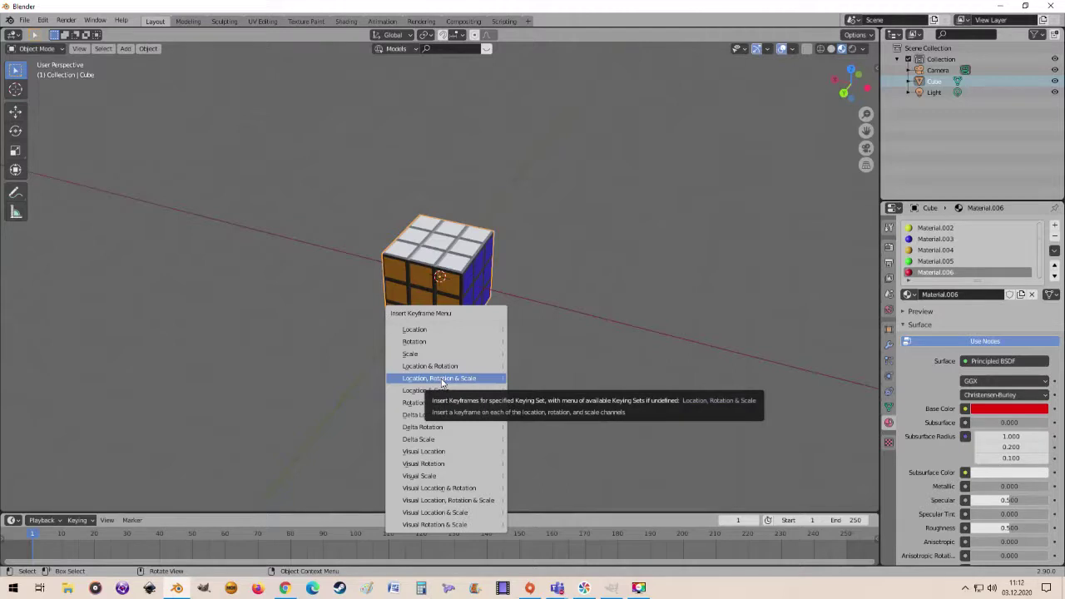
{"action": "left_click", "coordinate": [440, 380]}
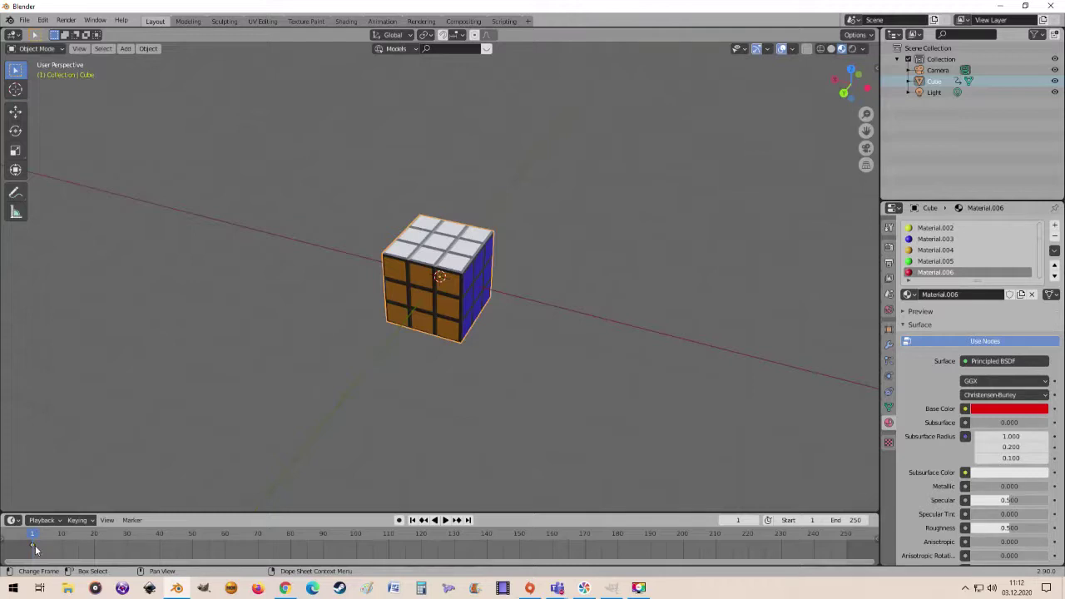
{"action": "scroll", "coordinate": [270, 294], "scroll_direction": "down", "scroll_amount": 1}
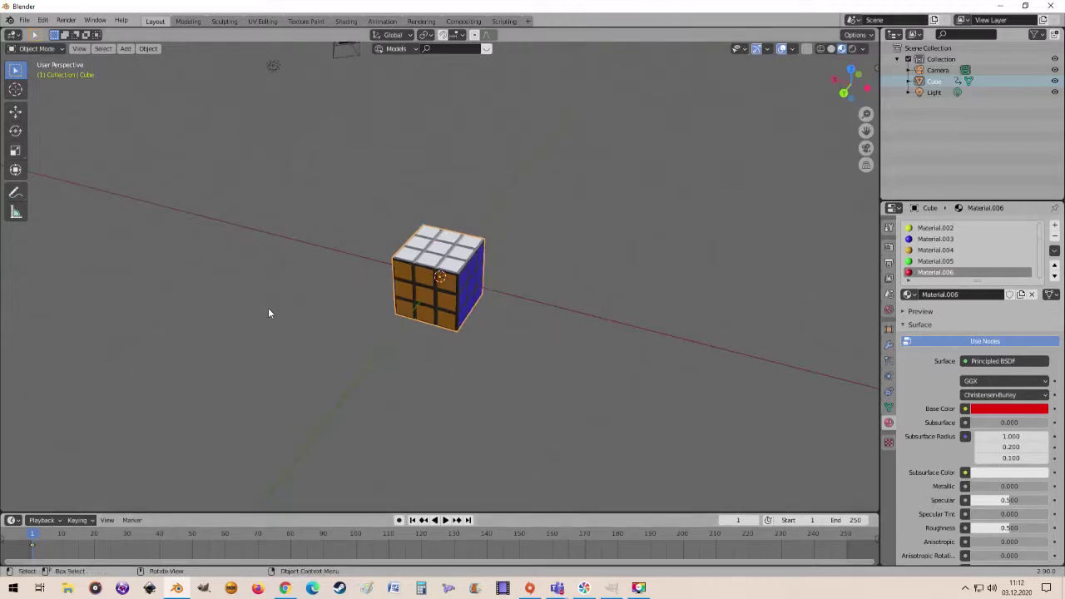
{"action": "scroll", "coordinate": [268, 310], "scroll_direction": "down", "scroll_amount": 1}
- At frame 50, move the cube about 10 m along the X axis
{"action": "left_click", "coordinate": [737, 520]}
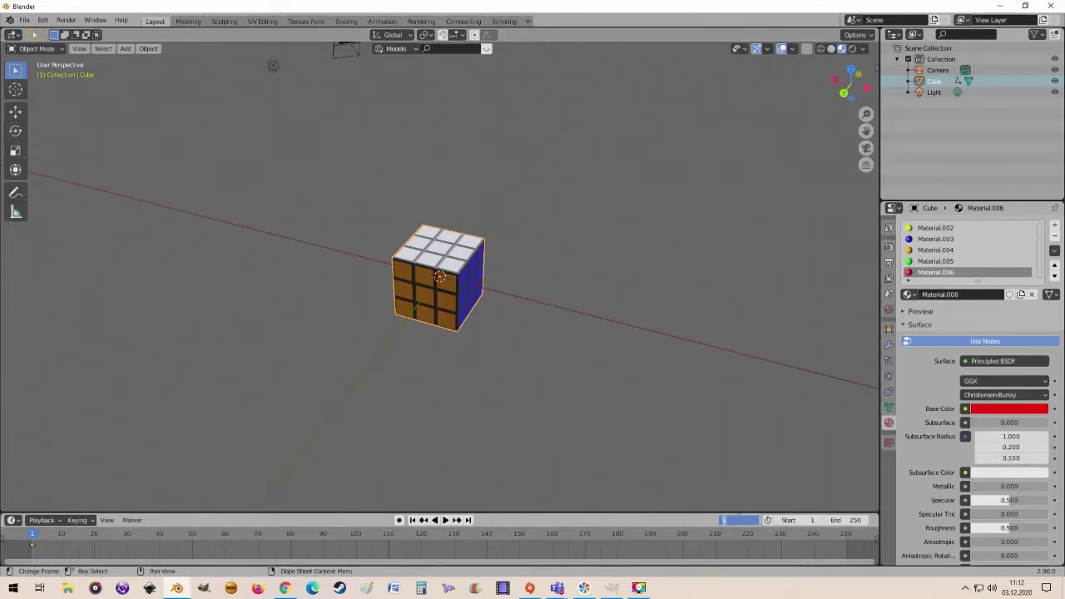
{"action": "type", "text": "50"}
{"action": "key", "text": "Return"}
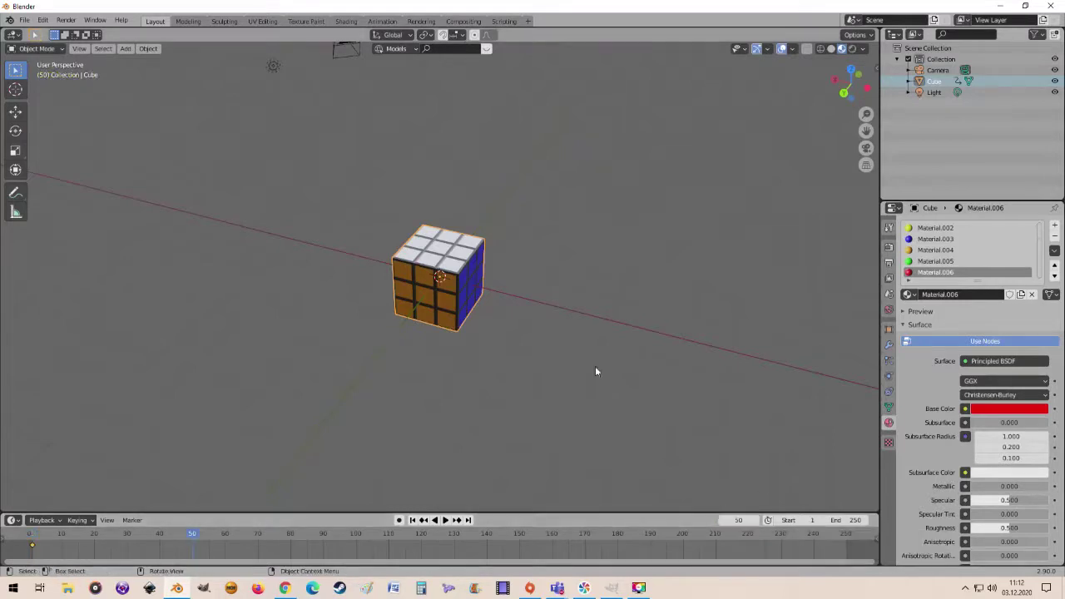
{"action": "key", "text": "g"}
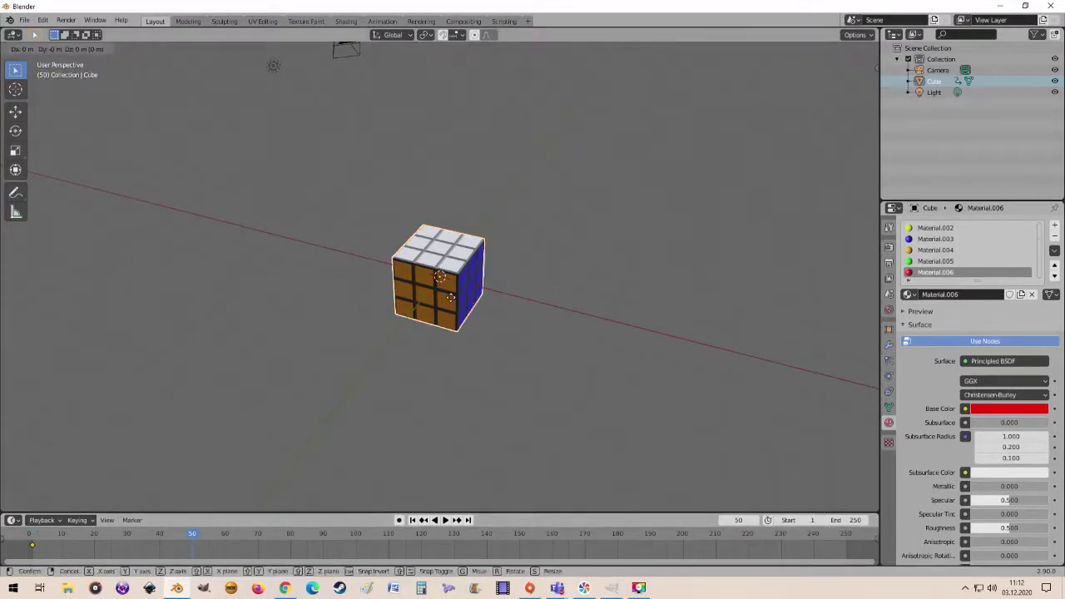
{"action": "key", "text": "x"}
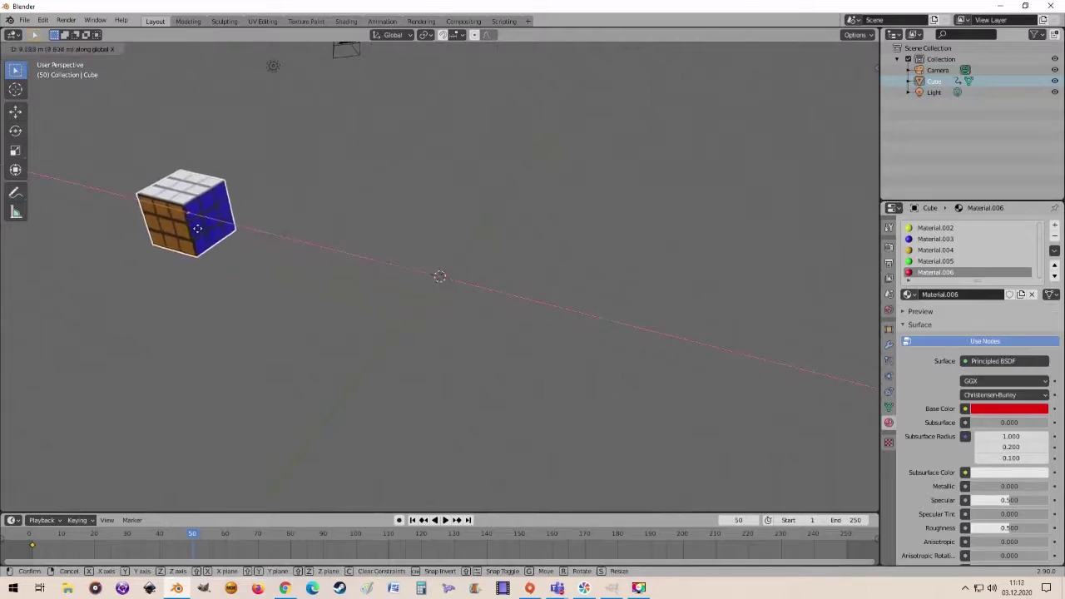
{"action": "left_click", "coordinate": [189, 226]}
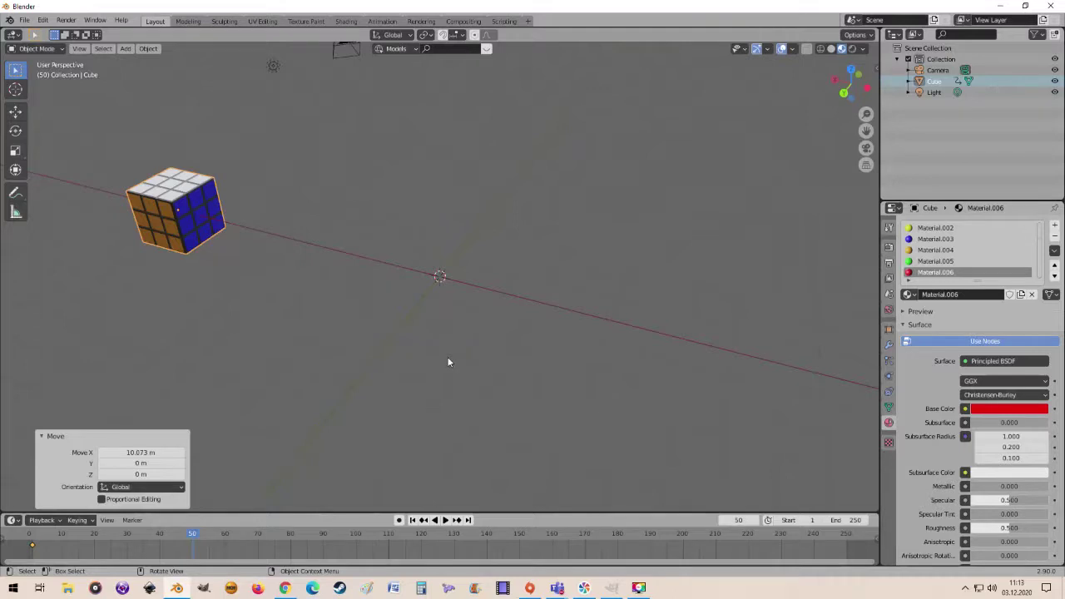
- Keyframe the cube's location, rotation and scale at frame 50 and play the animation
{"action": "key", "text": "i"}
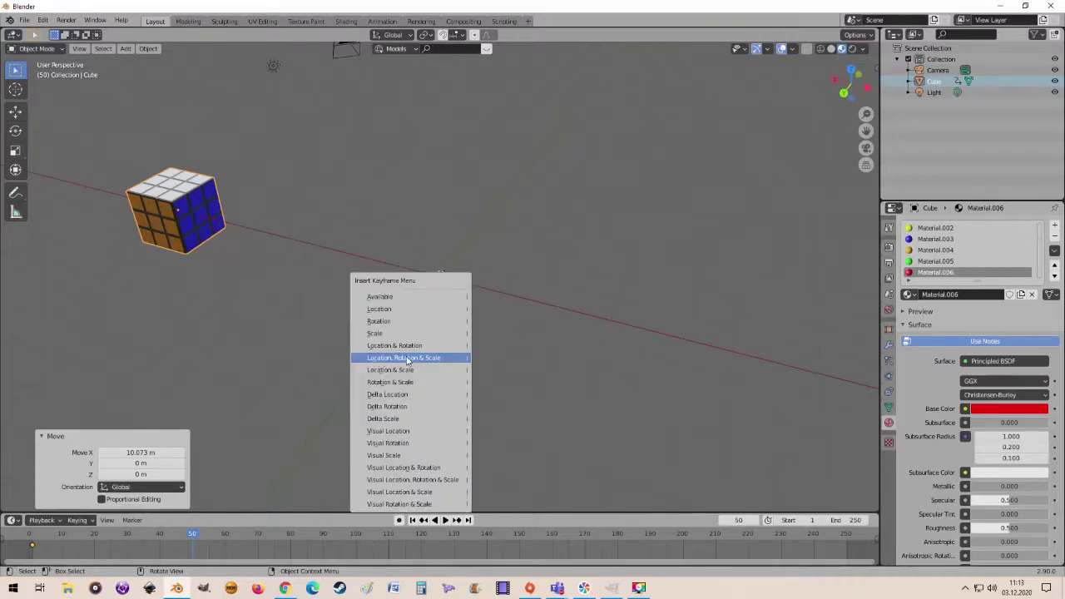
{"action": "left_click", "coordinate": [408, 359]}
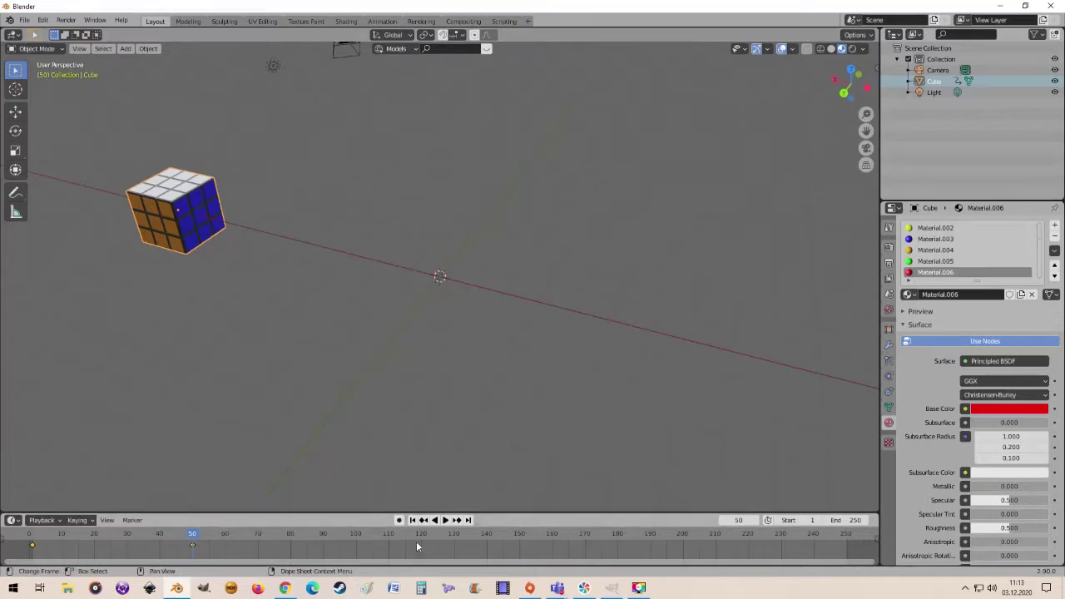
{"action": "left_click", "coordinate": [435, 524]}
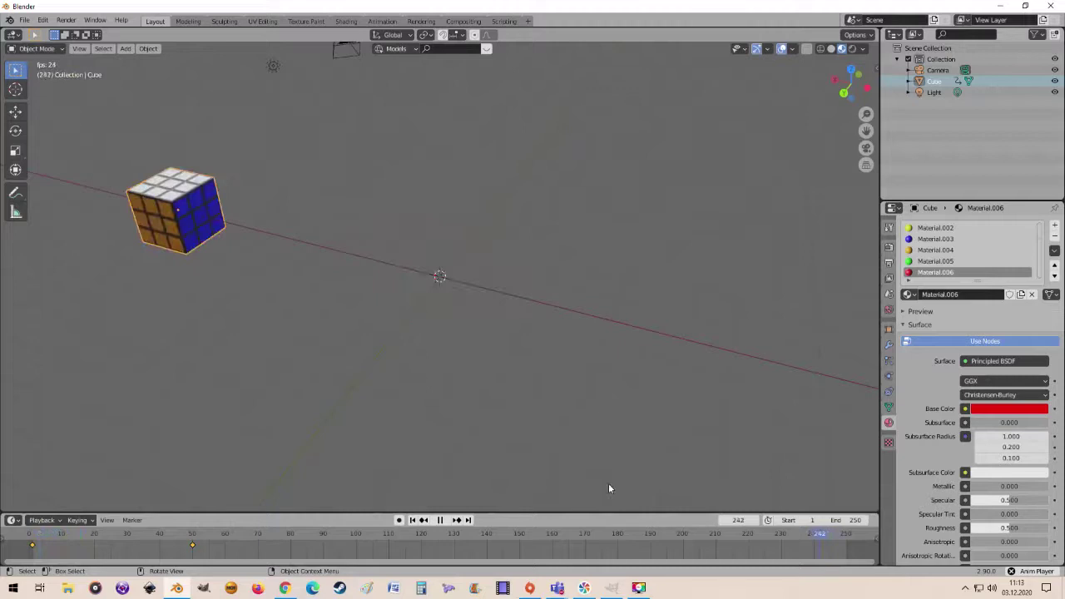
- Stop the animation playback, returning to frame 50, and select the current frame field
{"action": "key", "text": "Escape"}
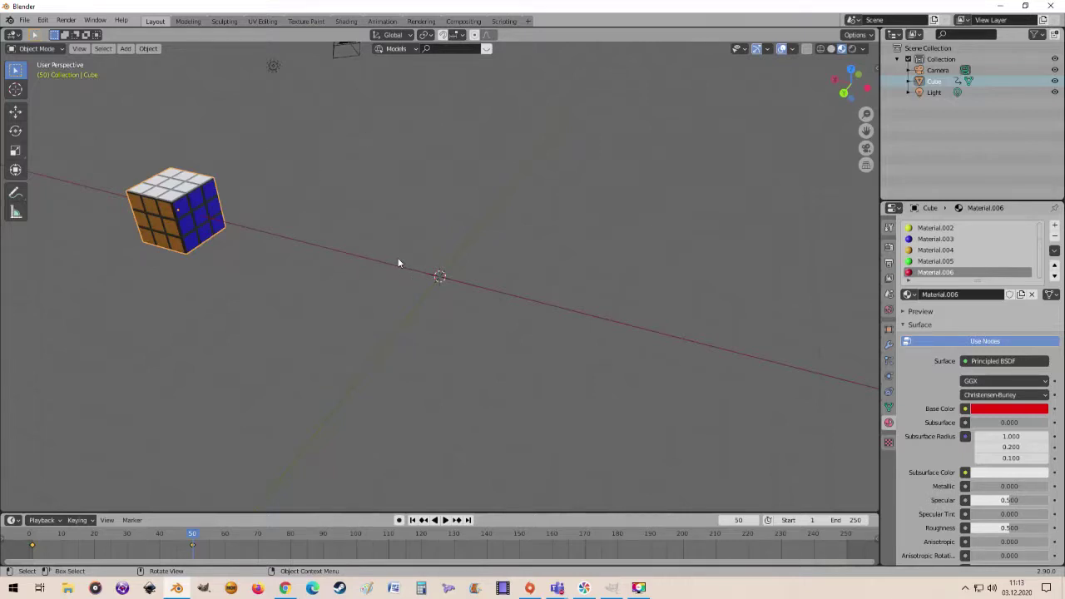
{"action": "left_click", "coordinate": [738, 520]}
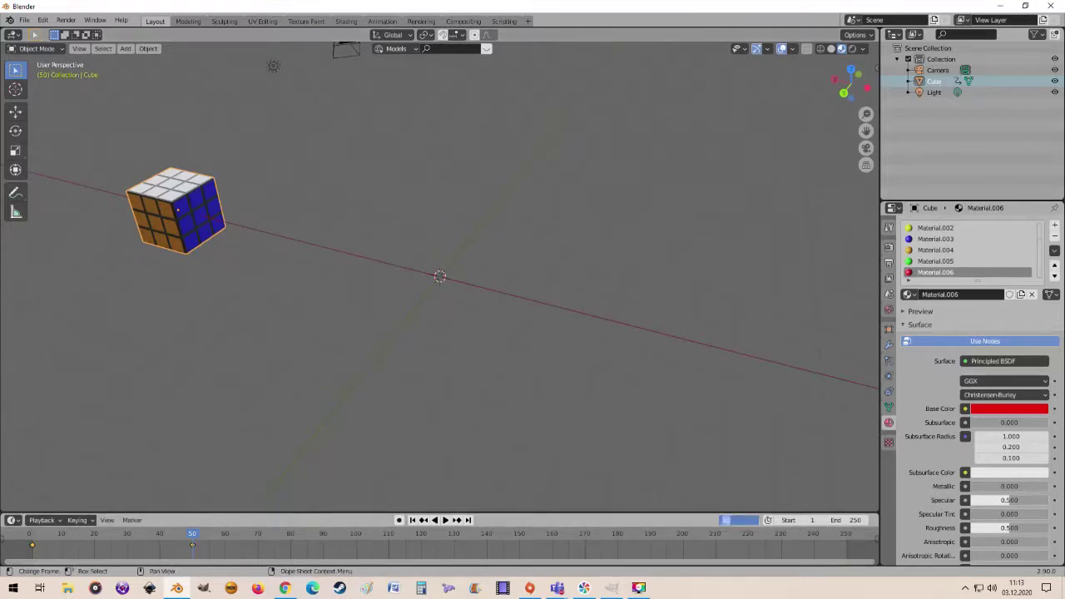
- Go to frame 100 and move the cube to −11.655 m along the Y axis
{"action": "type", "text": "100"}
{"action": "key", "text": "Return"}
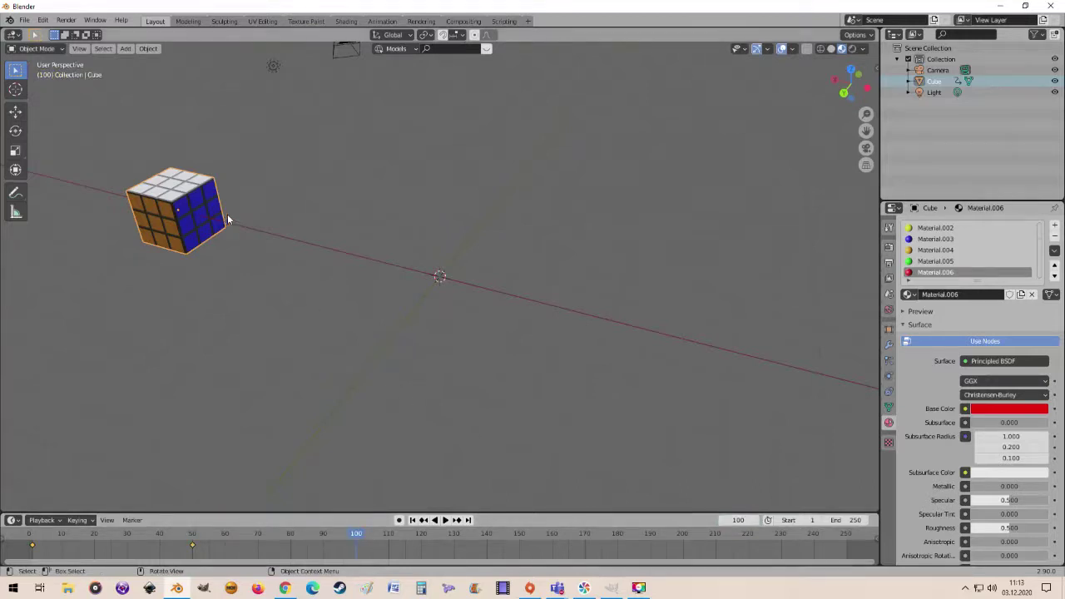
{"action": "key", "text": "g"}
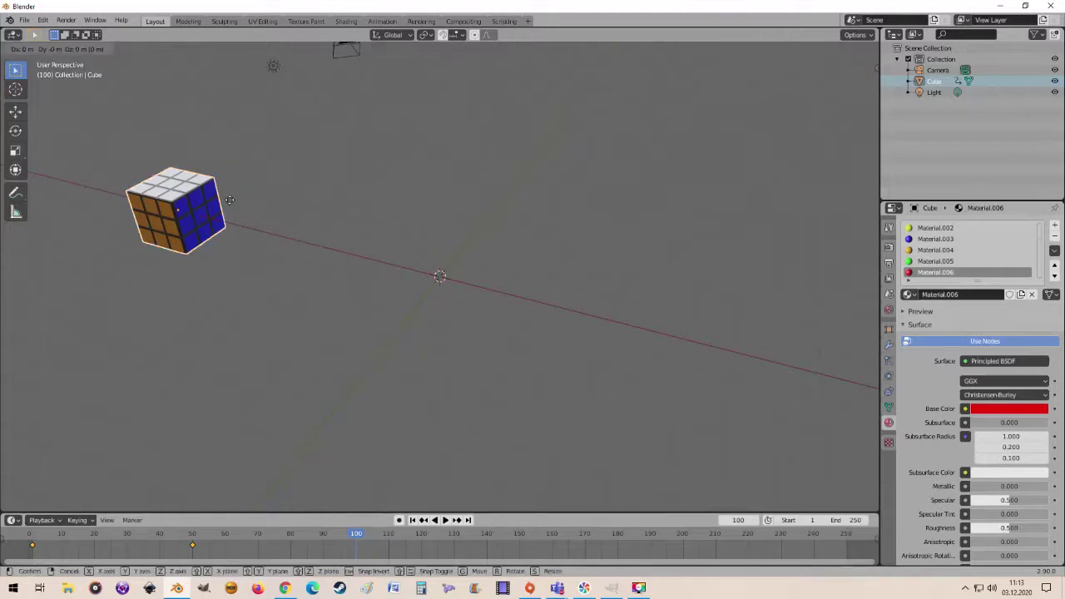
{"action": "key", "text": "y"}
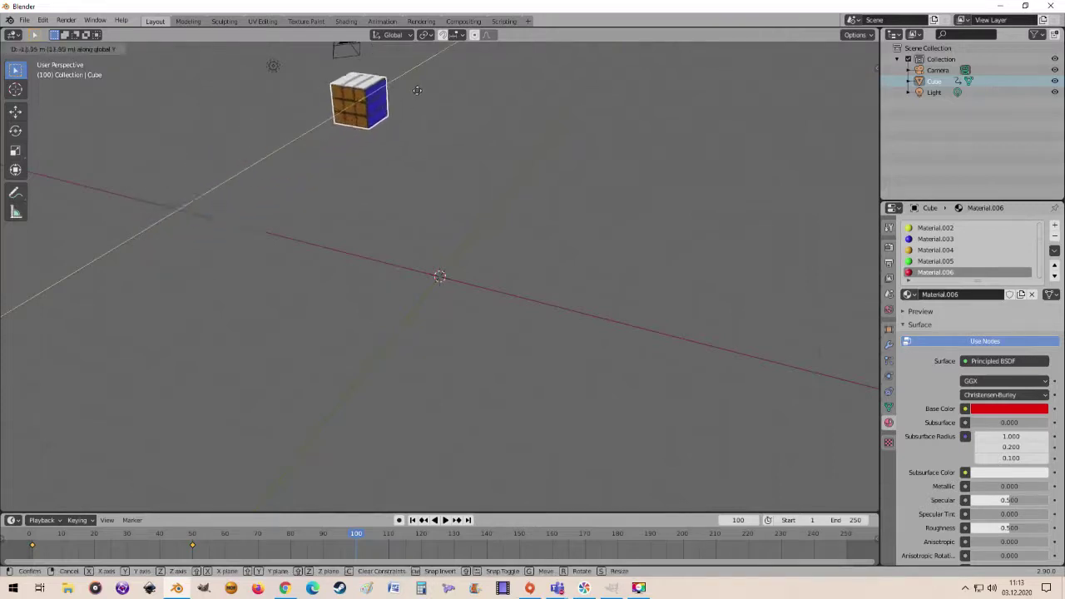
{"action": "left_click", "coordinate": [405, 101]}
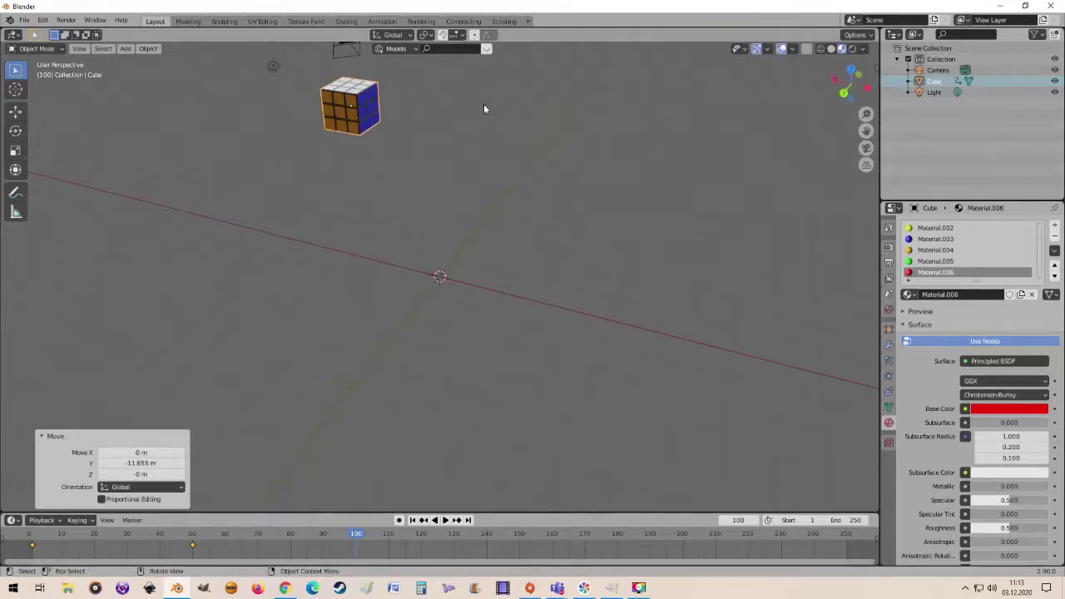
- Rotate the cube 110° and keyframe its location, rotation and scale
{"action": "key", "text": "r"}
{"action": "left_click", "coordinate": [319, 229]}
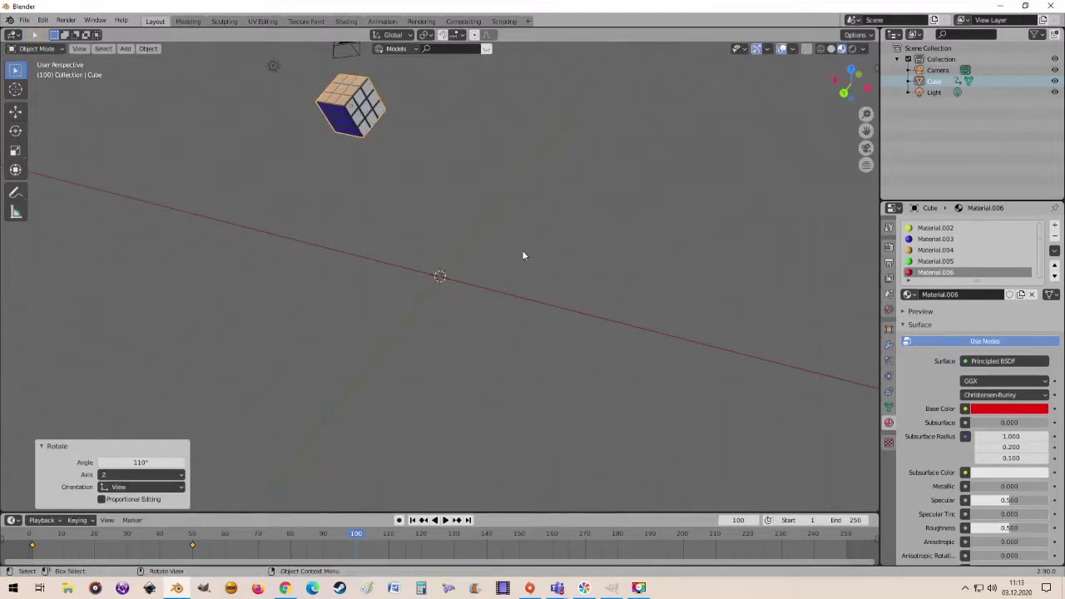
{"action": "key", "text": "i"}
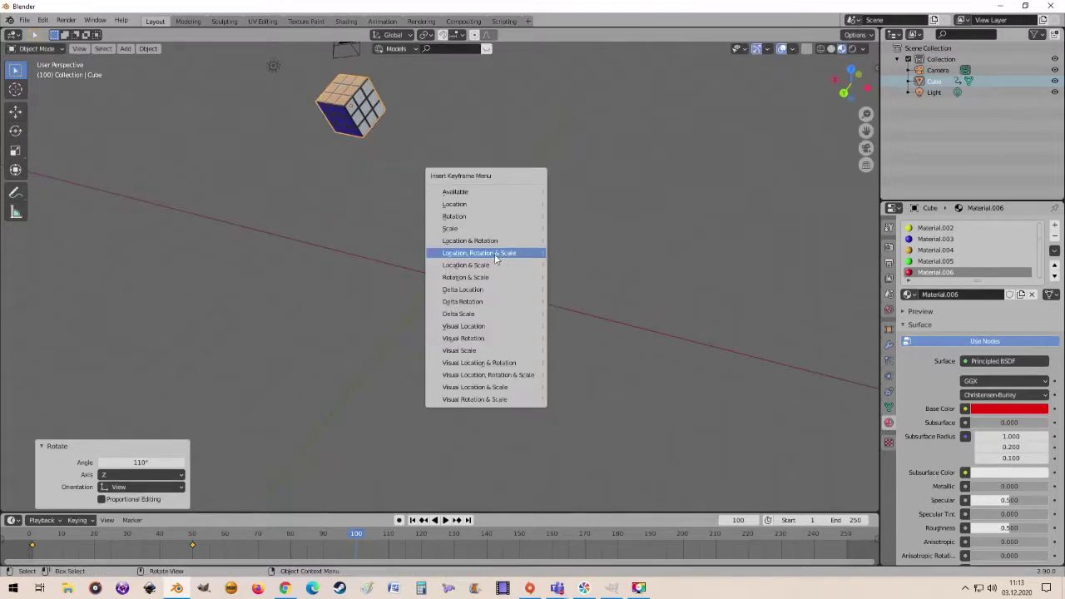
{"action": "left_click", "coordinate": [495, 254]}
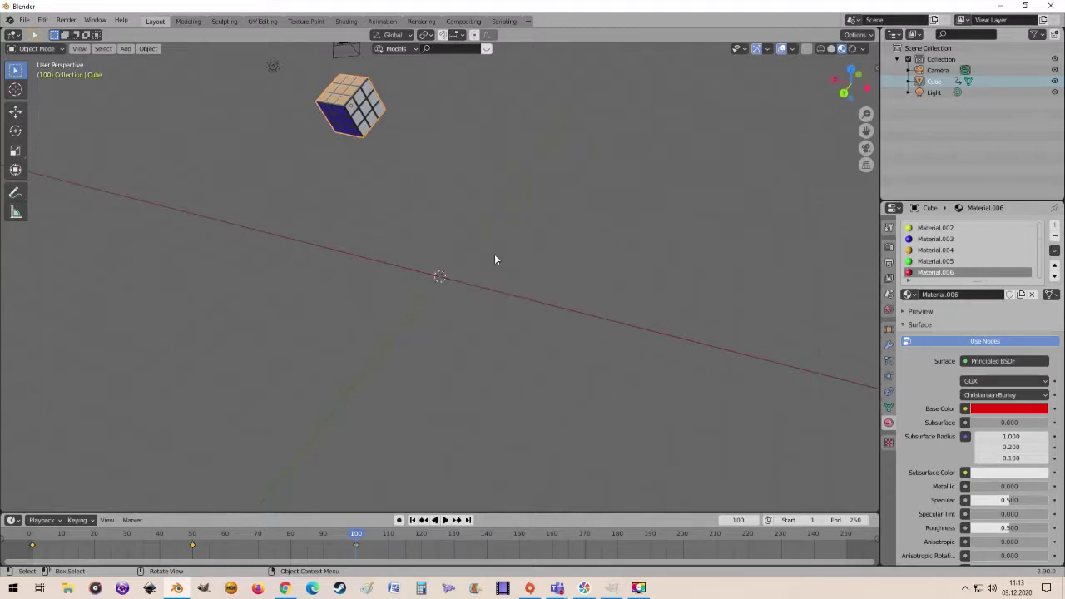
{"action": "left_click", "coordinate": [434, 520]}
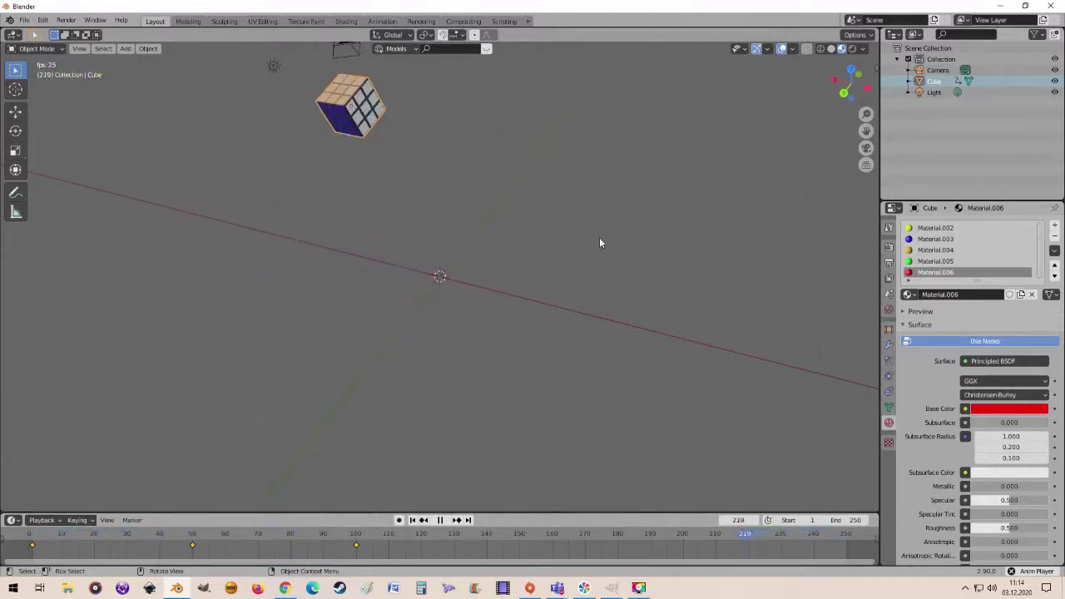
{"action": "key", "text": "Escape"}
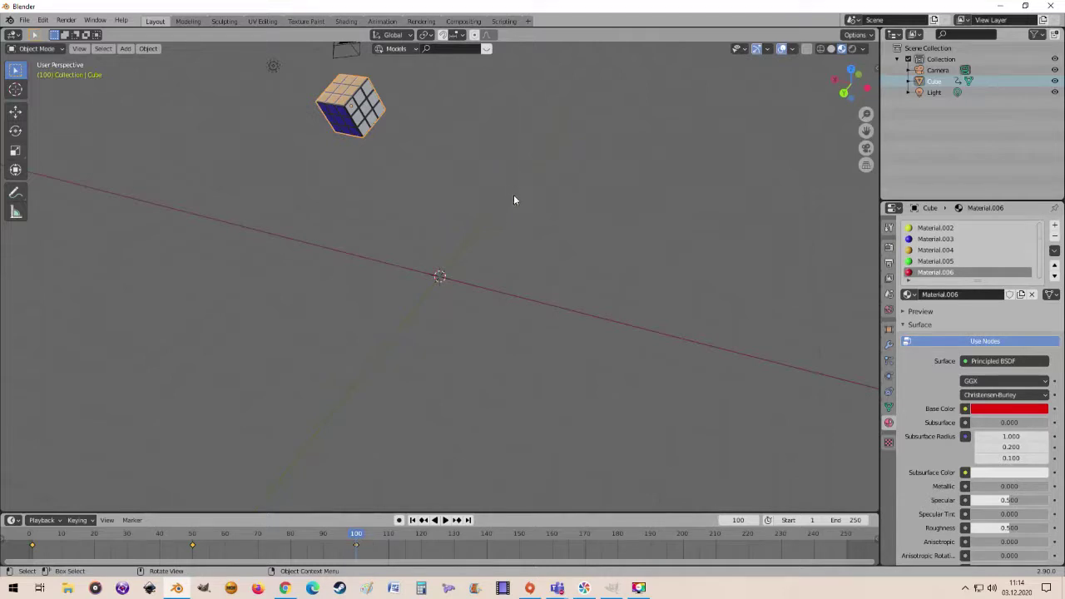
- At frame 150, move the cube to a new position and scale it down to 0.484
{"action": "left_click", "coordinate": [738, 520]}
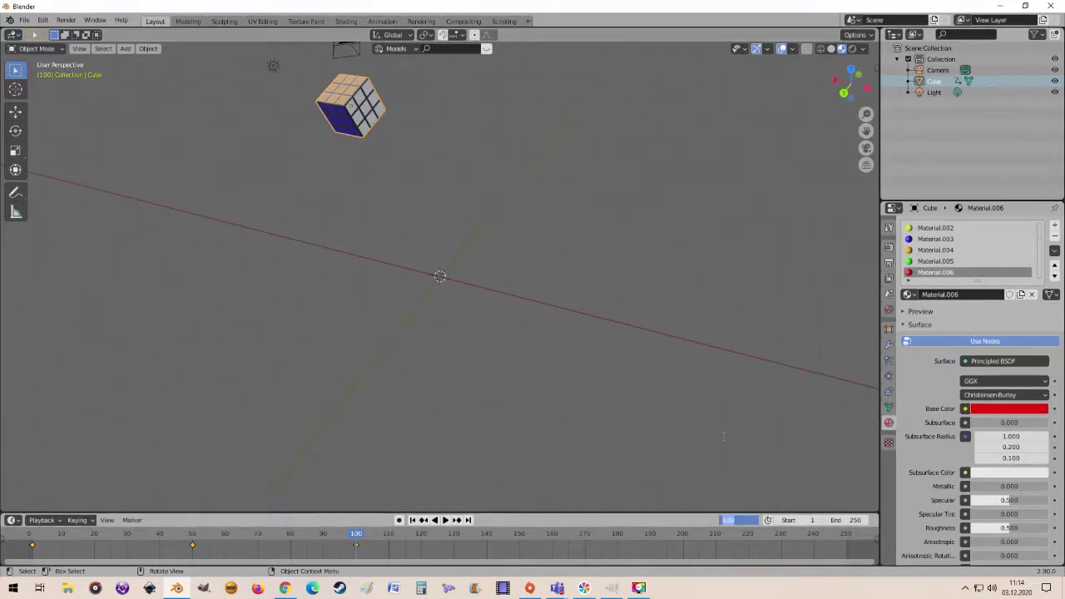
{"action": "type", "text": "1"}
{"action": "key", "text": "Return"}
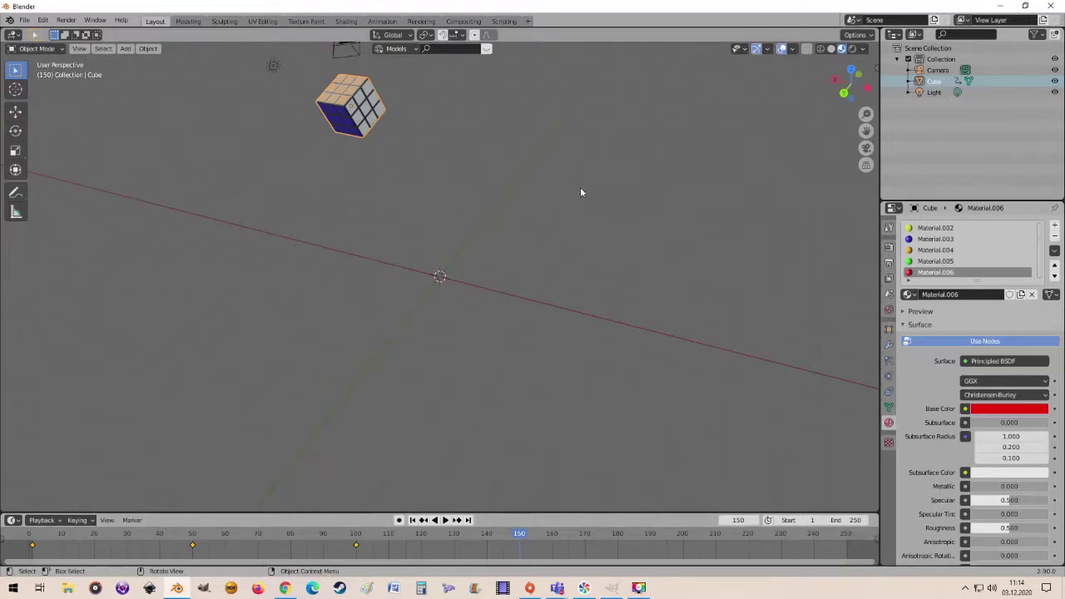
{"action": "key", "text": "g"}
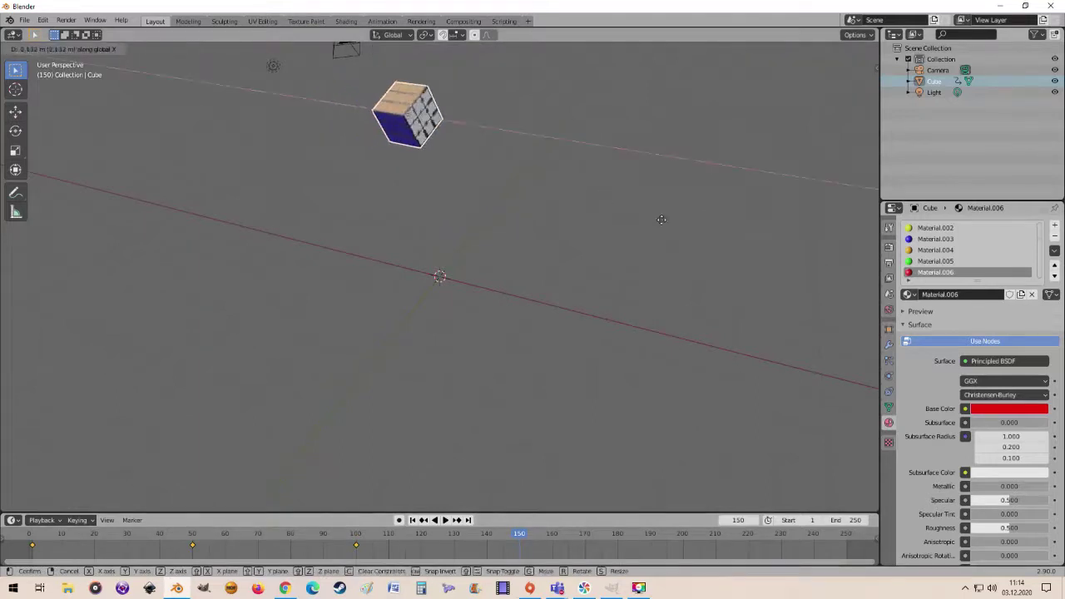
{"action": "left_click", "coordinate": [752, 255]}
{"action": "key", "text": "s"}
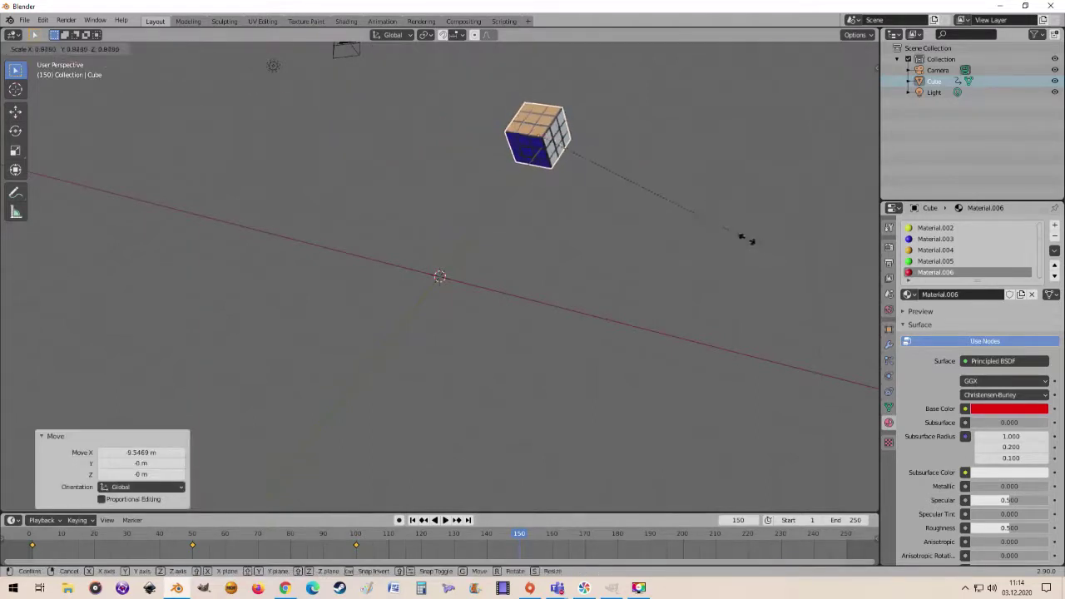
{"action": "left_click", "coordinate": [646, 197]}
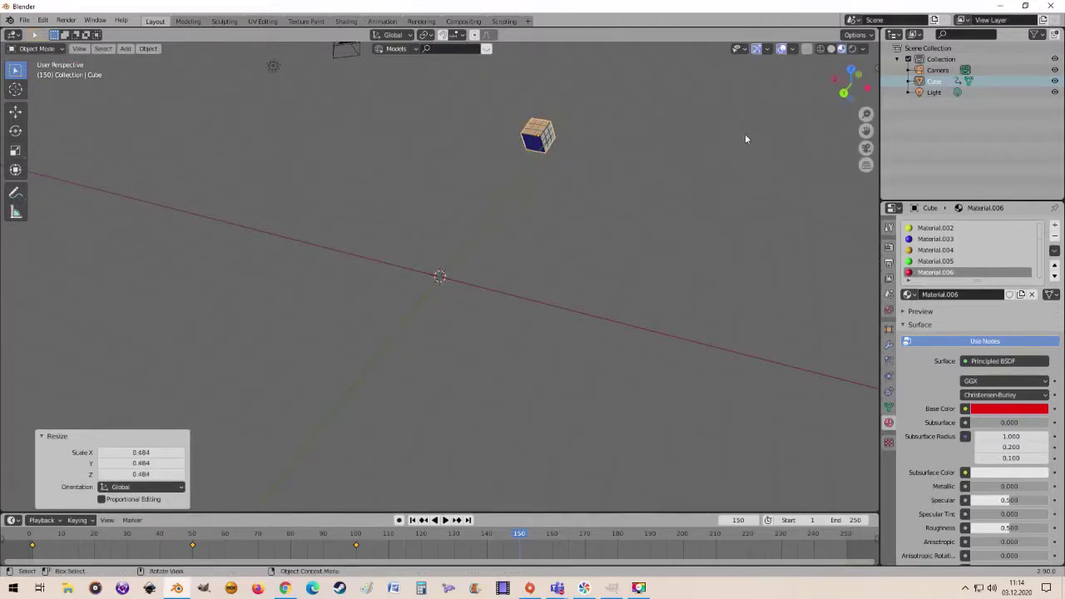
- Spin the cube about Z with the rotate gizmo and keyframe location, rotation and scale
{"action": "key", "text": "r"}
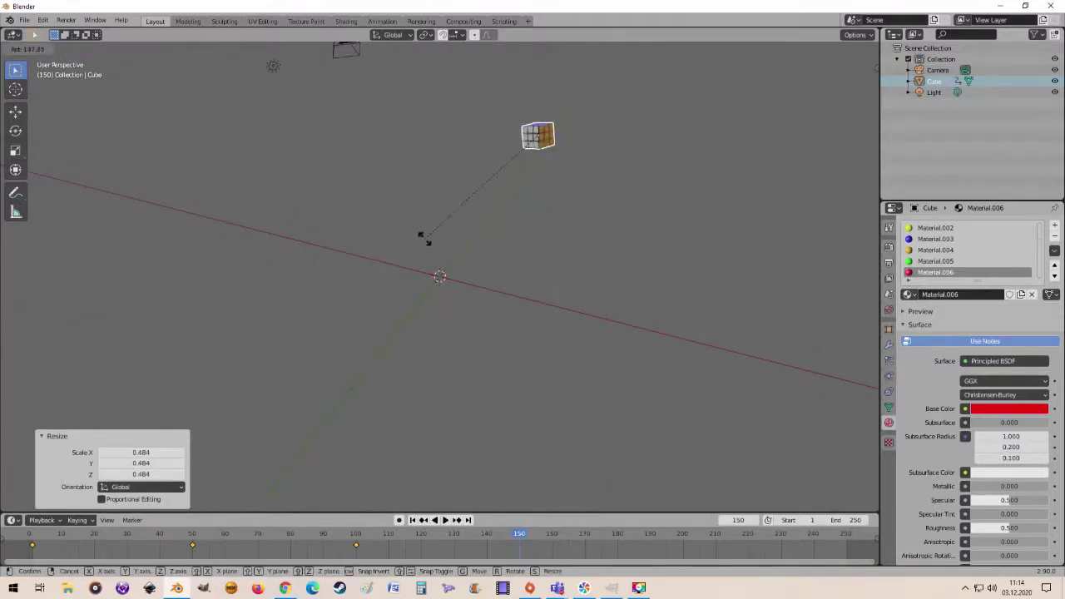
{"action": "left_click", "coordinate": [452, 233]}
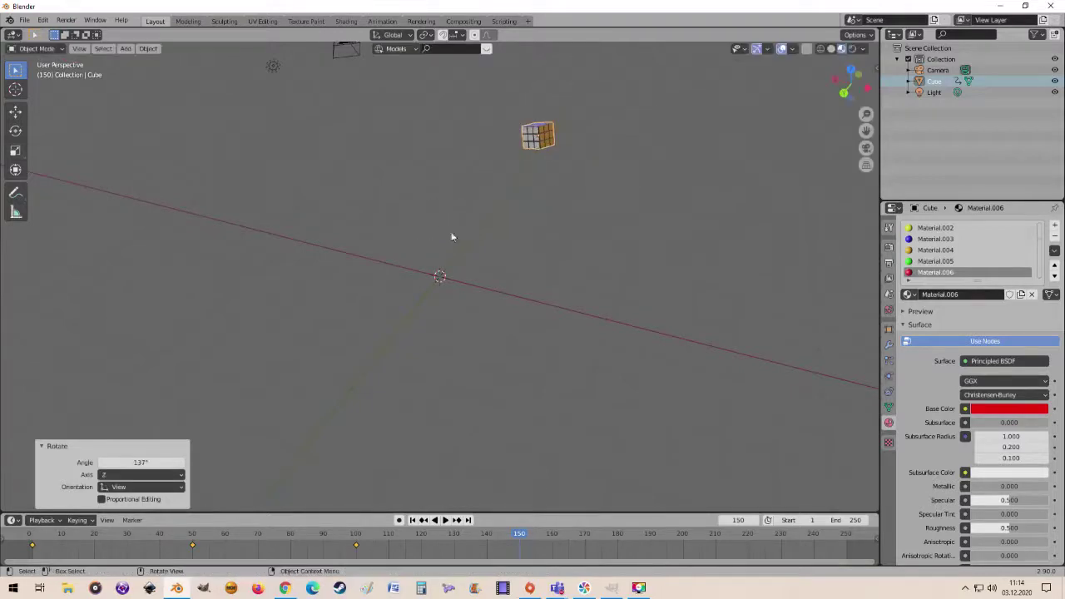
{"action": "left_click", "coordinate": [15, 131]}
{"action": "left_click_drag", "start_coordinate": [503, 147], "coordinate": [618, 151]}
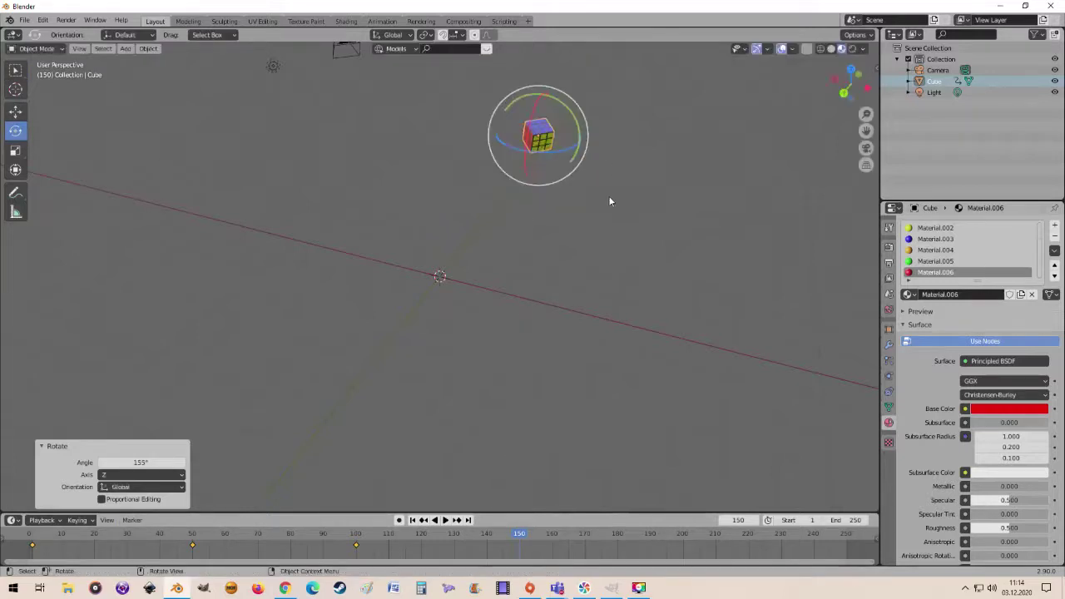
{"action": "key", "text": "i"}
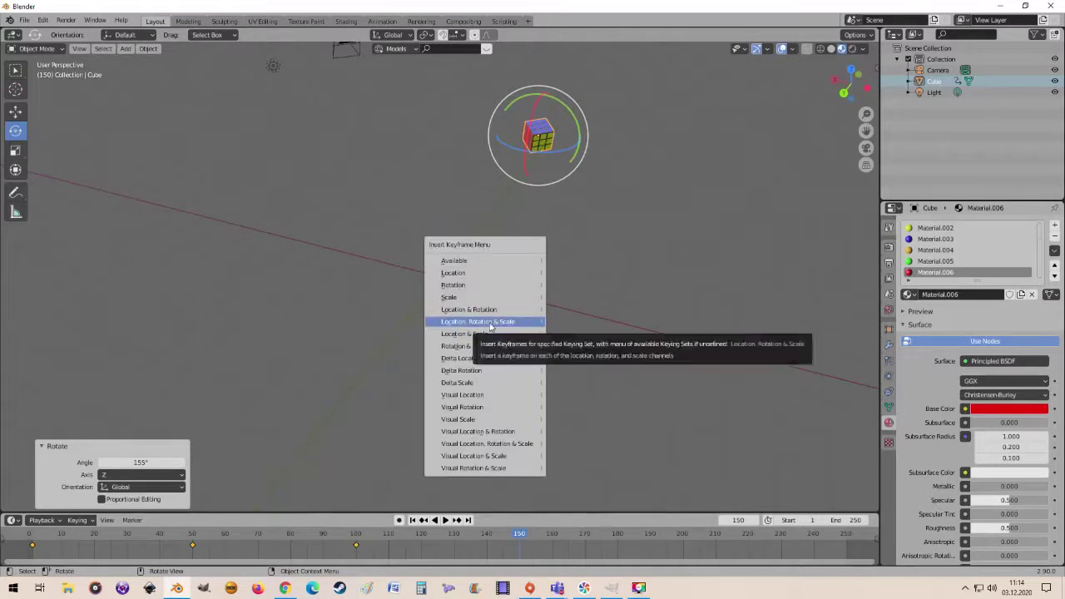
{"action": "left_click", "coordinate": [481, 322]}
- Preview the animation by playing it backwards, then stop at frame 150
{"action": "key", "text": "ctrl+z"}
{"action": "key", "text": "ctrl+shift+z"}
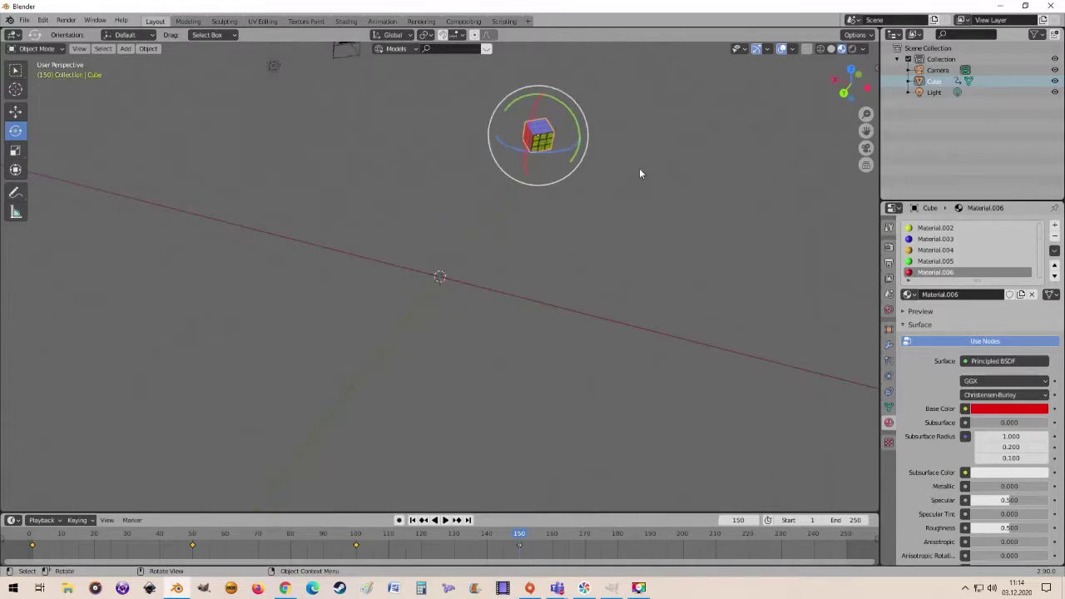
{"action": "left_click", "coordinate": [435, 520]}
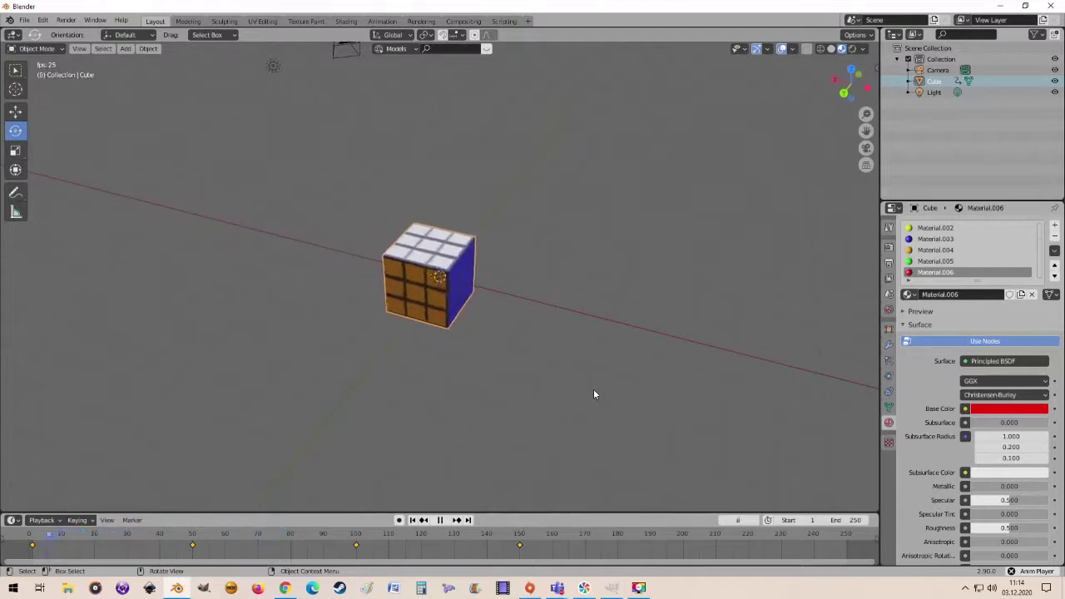
{"action": "key", "text": "Escape"}
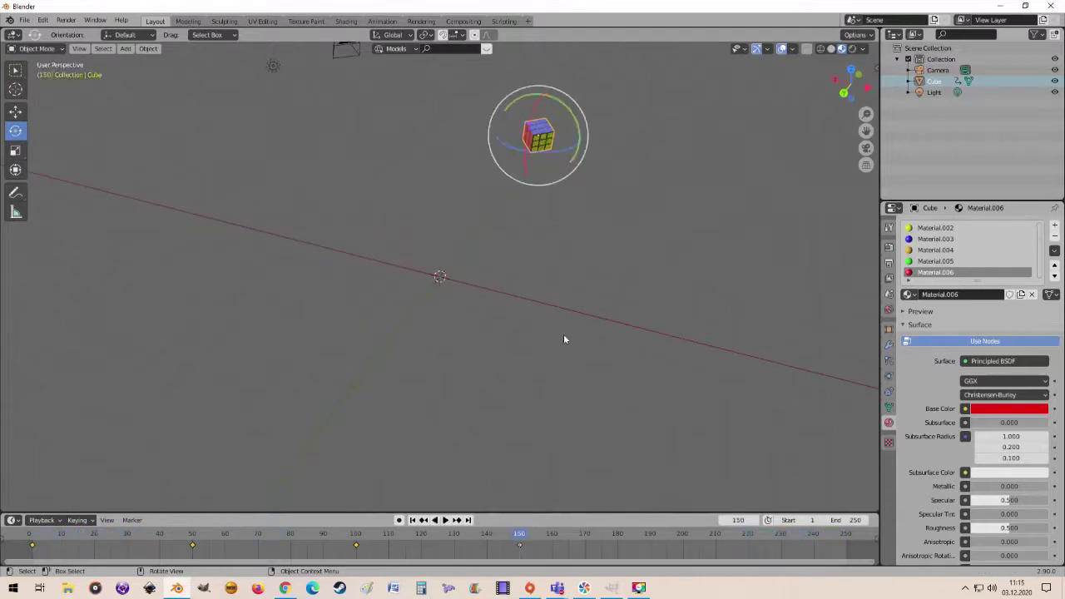
- At frame 200, move the cube along X and Y to the lower right
{"action": "left_click", "coordinate": [737, 520]}
{"action": "type", "text": "200"}
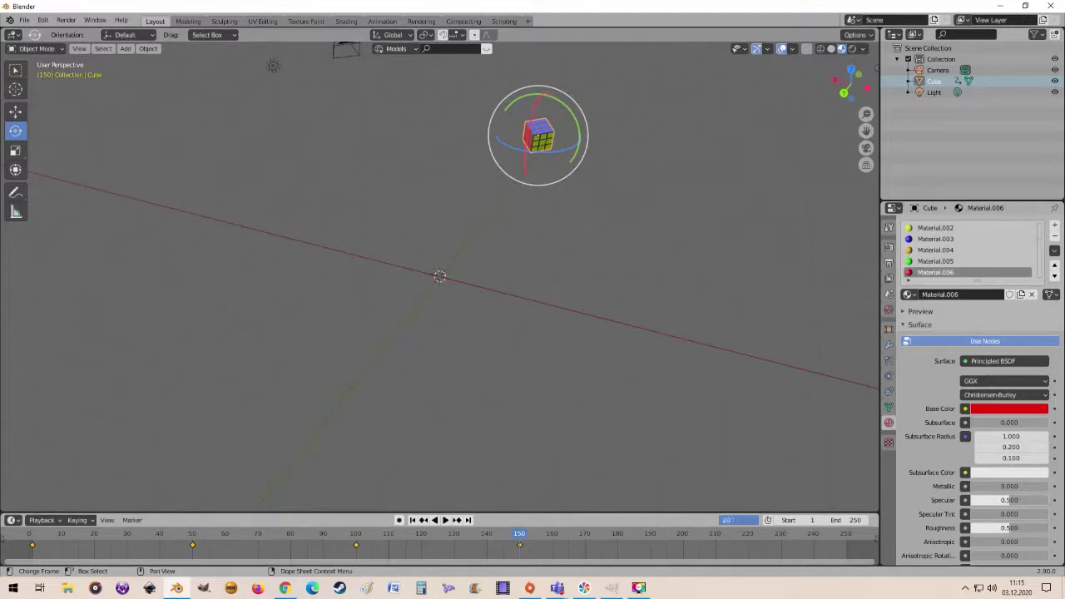
{"action": "key", "text": "Return"}
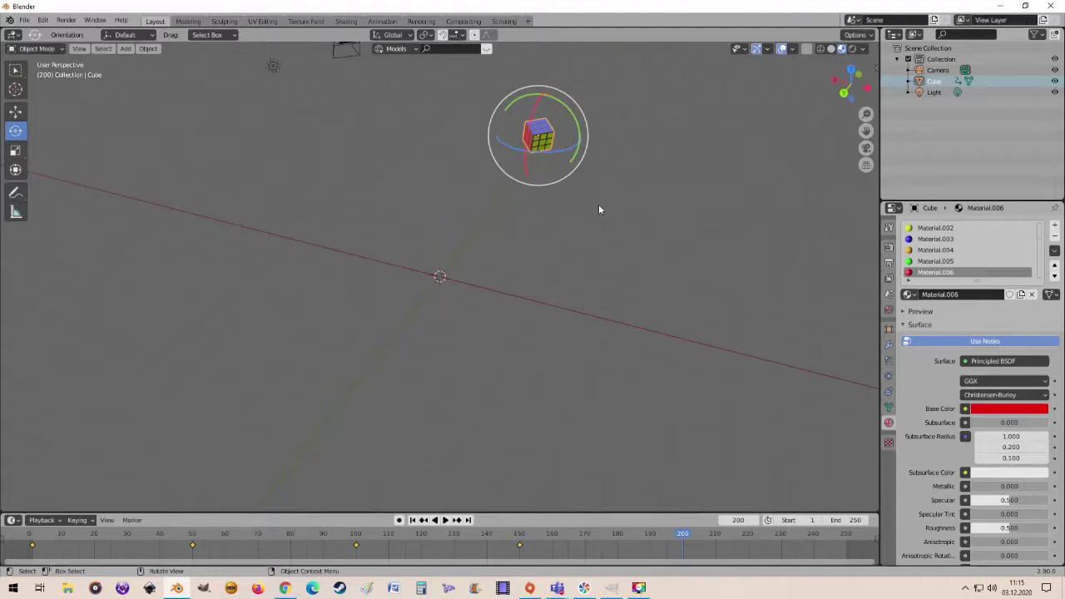
{"action": "key", "text": "g"}
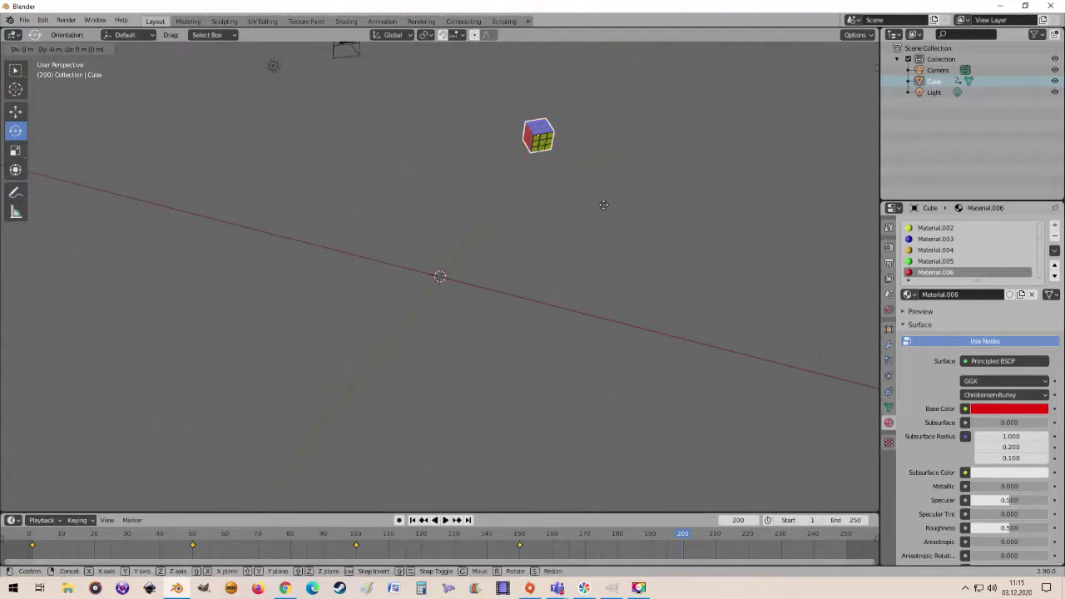
{"action": "key", "text": "x"}
{"action": "left_click", "coordinate": [847, 295]}
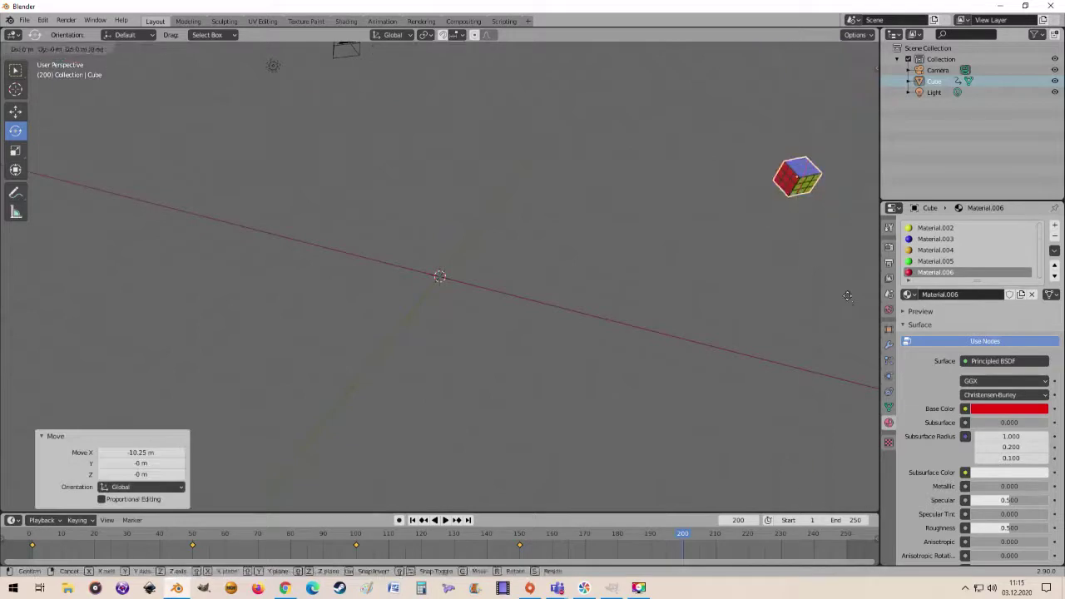
{"action": "key", "text": "y"}
{"action": "left_click", "coordinate": [753, 443]}
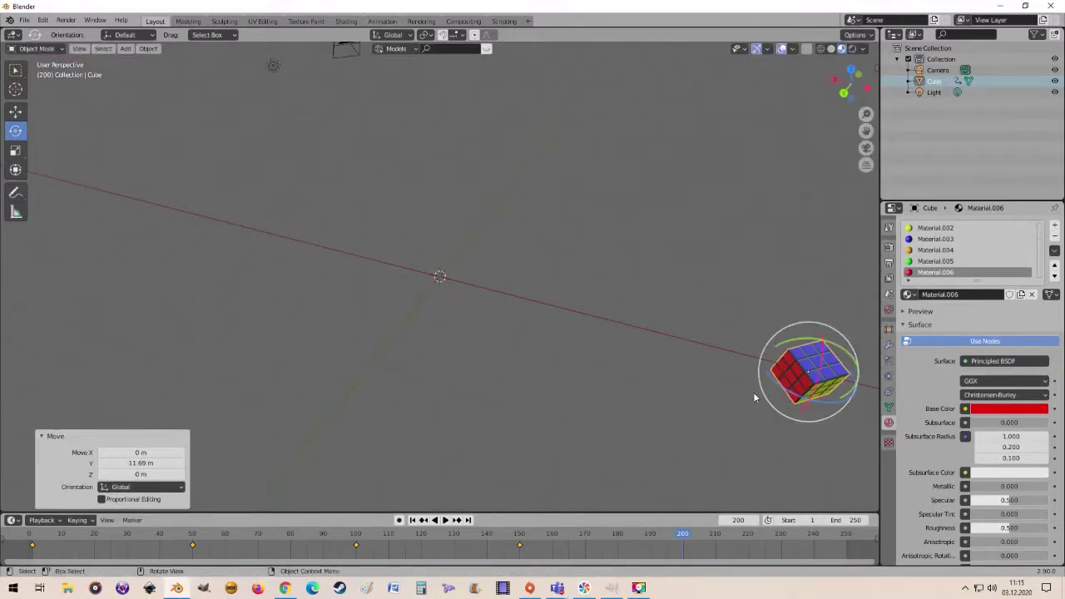
- Scale the cube to 1.897, rotate it -196°, and keyframe location, rotation and scale
{"action": "key", "text": "s"}
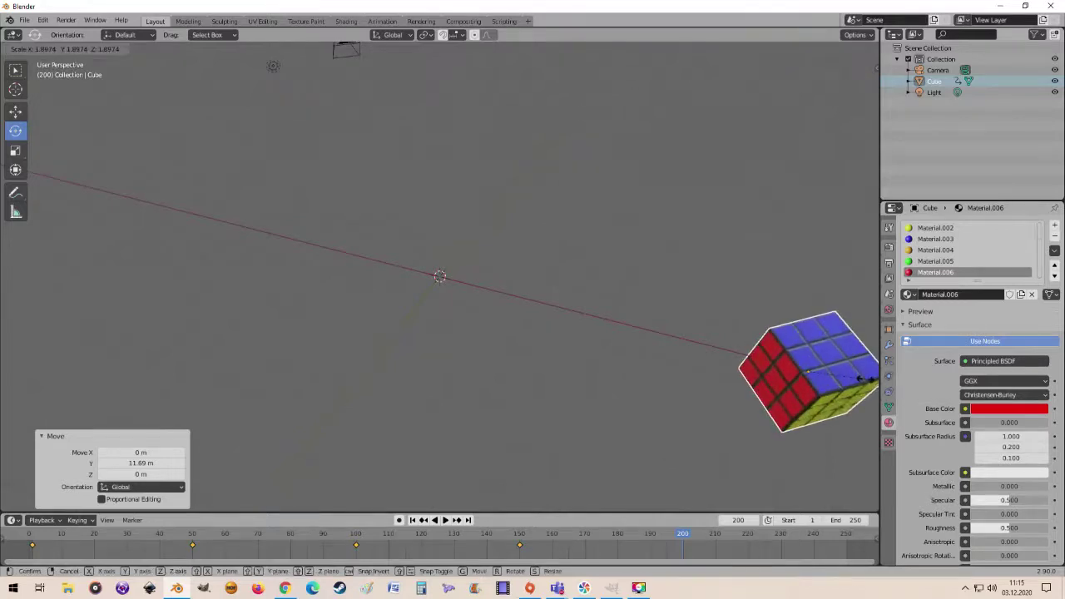
{"action": "left_click", "coordinate": [865, 379]}
{"action": "key", "text": "r"}
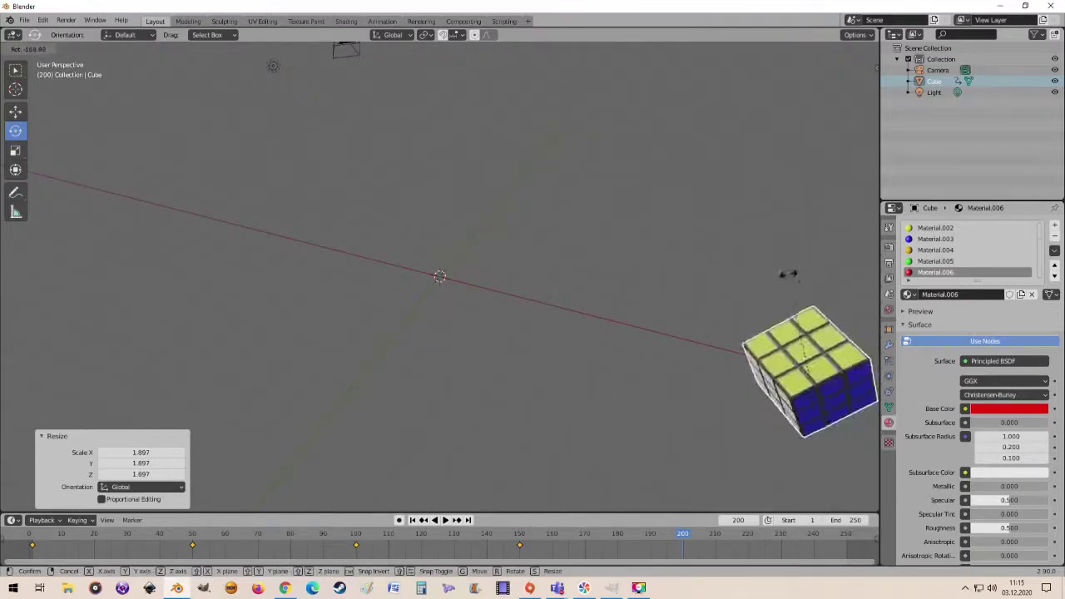
{"action": "left_click", "coordinate": [752, 306]}
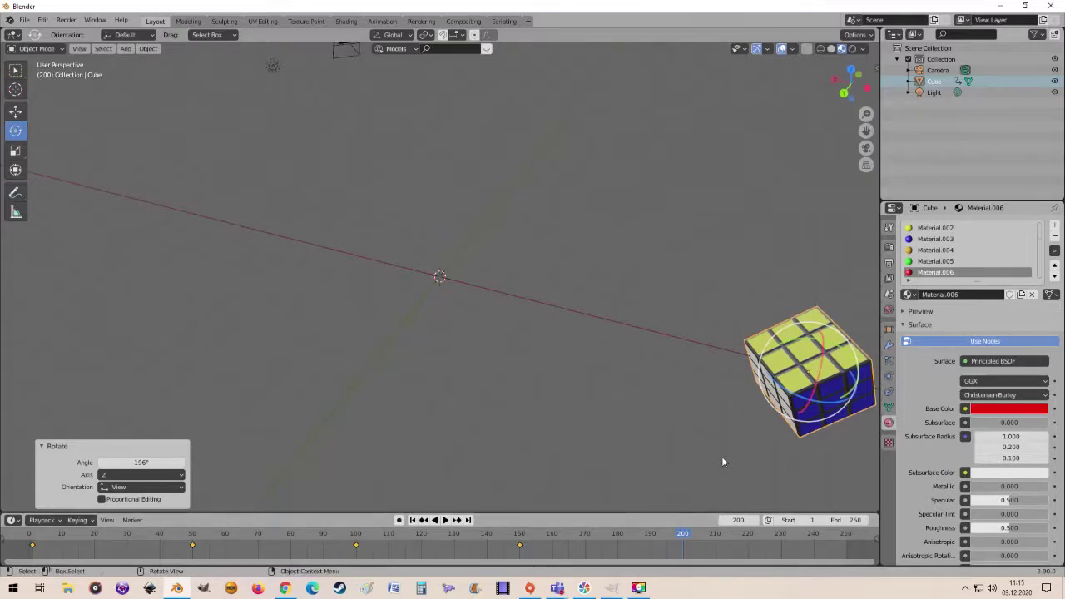
{"action": "key", "text": "i"}
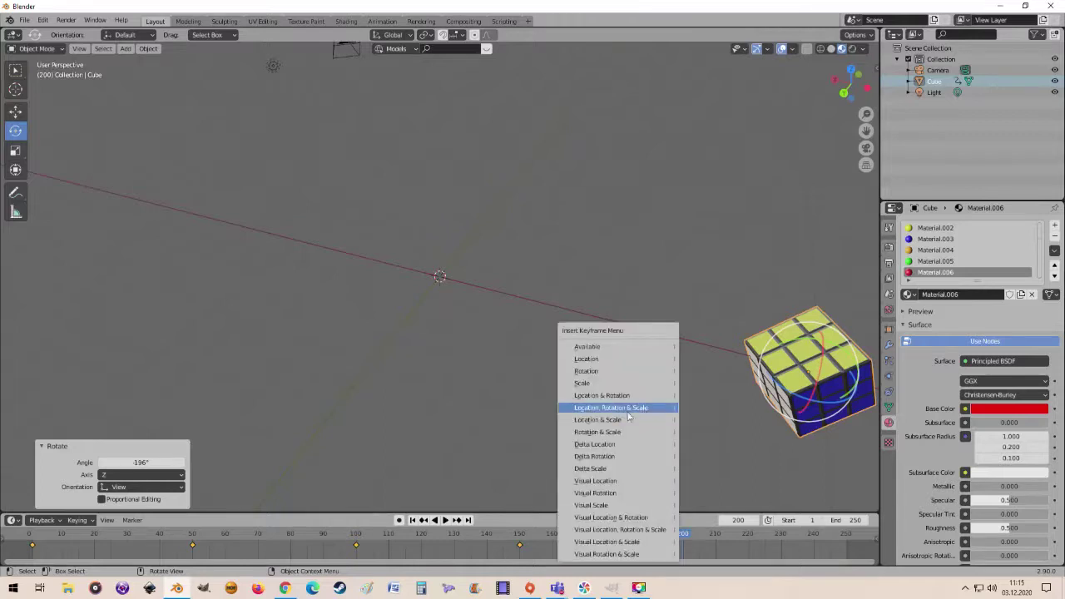
{"action": "left_click", "coordinate": [628, 413]}
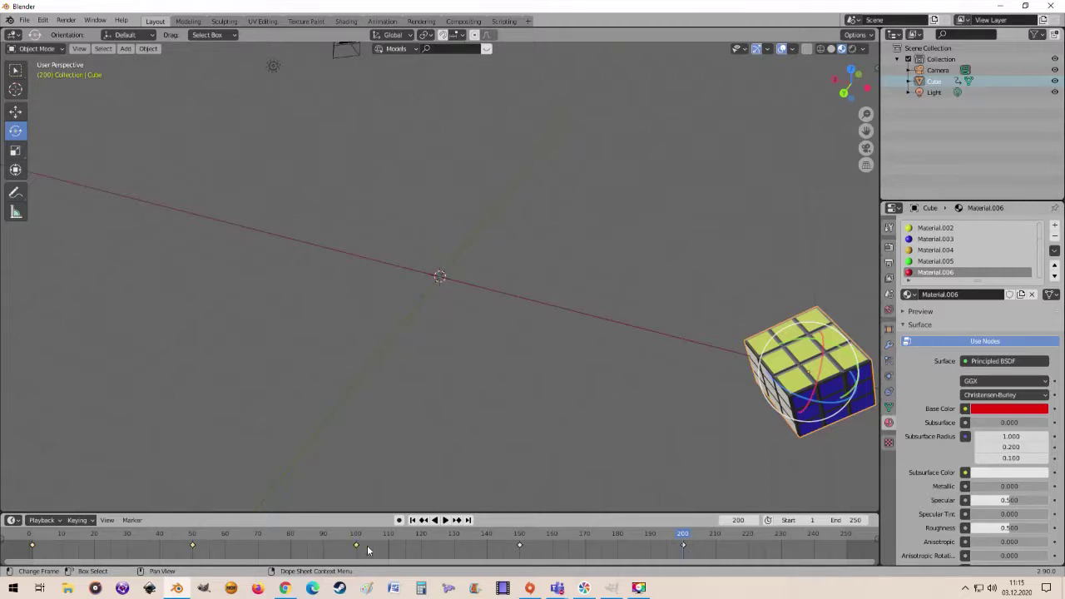
- Duplicate the frame 1 keyframe in the Timeline and drop the copy near frame 249
{"action": "left_click", "coordinate": [520, 545], "text": "shift"}
{"action": "left_click", "coordinate": [32, 546]}
{"action": "key", "text": "shift+d"}
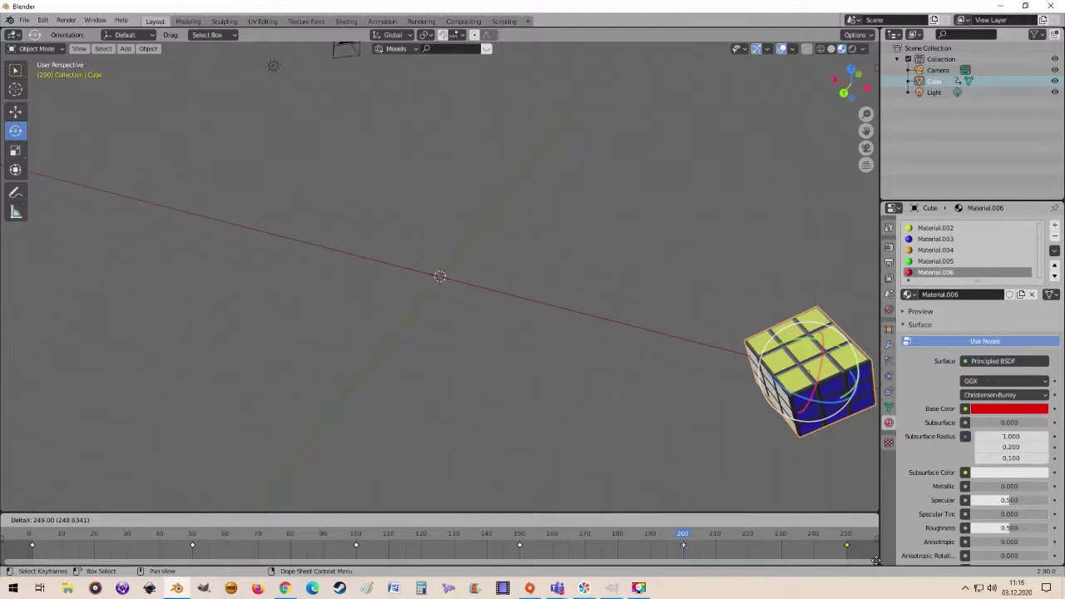
{"action": "left_click", "coordinate": [877, 560]}
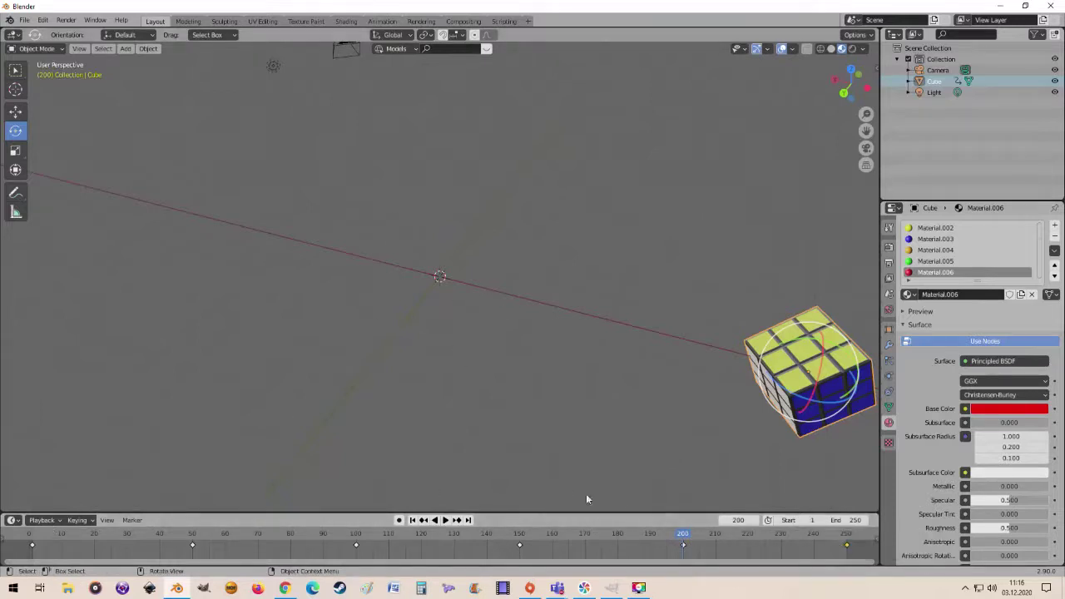
{"action": "left_click", "coordinate": [738, 520]}
- Play the cube animation from frame 1 and raise the scene end frame to 300
{"action": "type", "text": "1"}
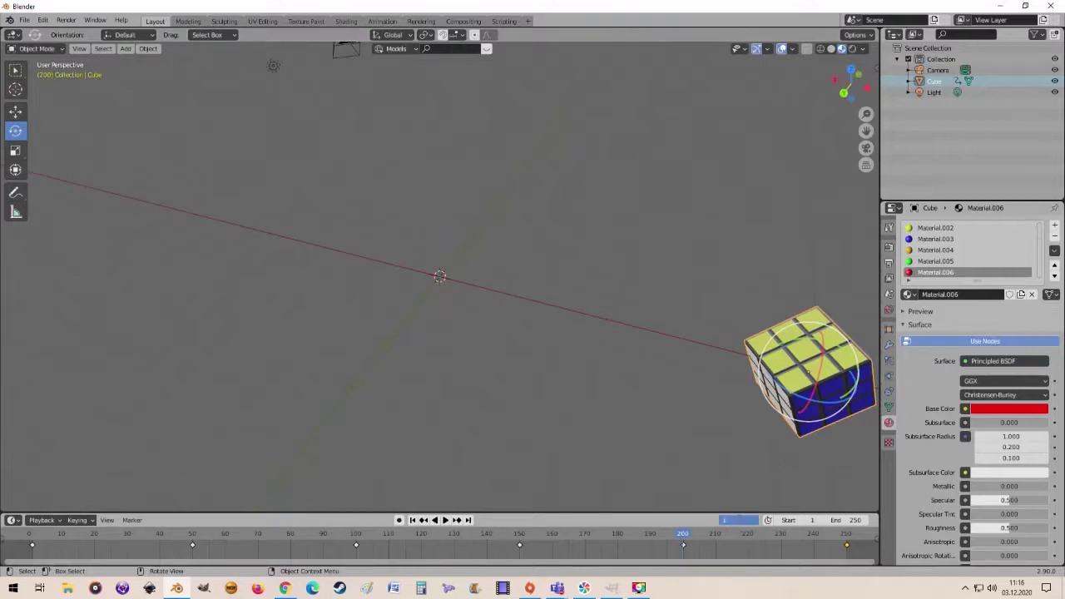
{"action": "key", "text": "Return"}
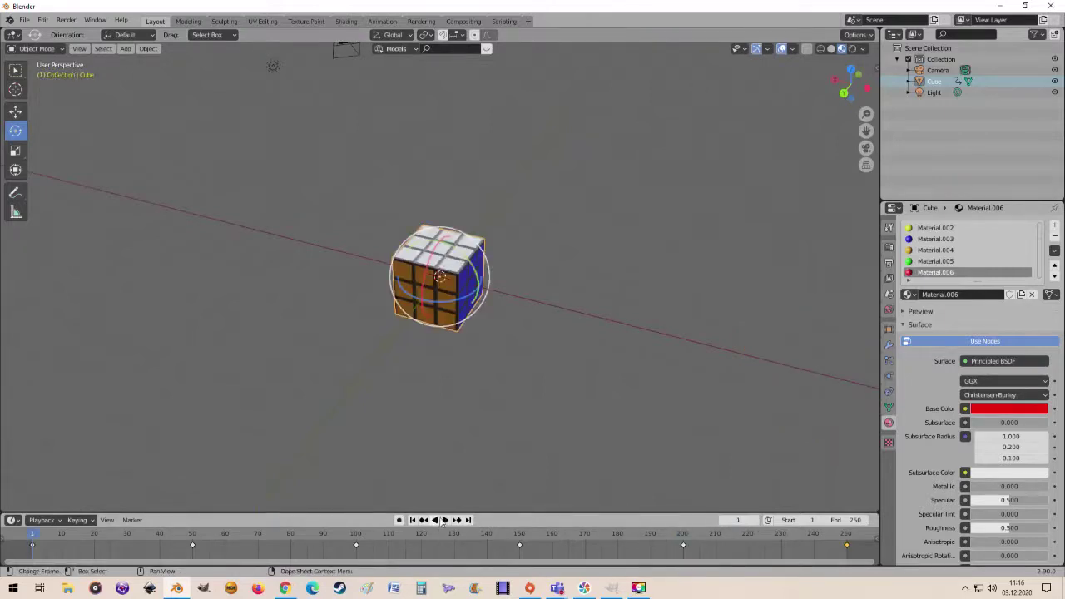
{"action": "left_click", "coordinate": [445, 520]}
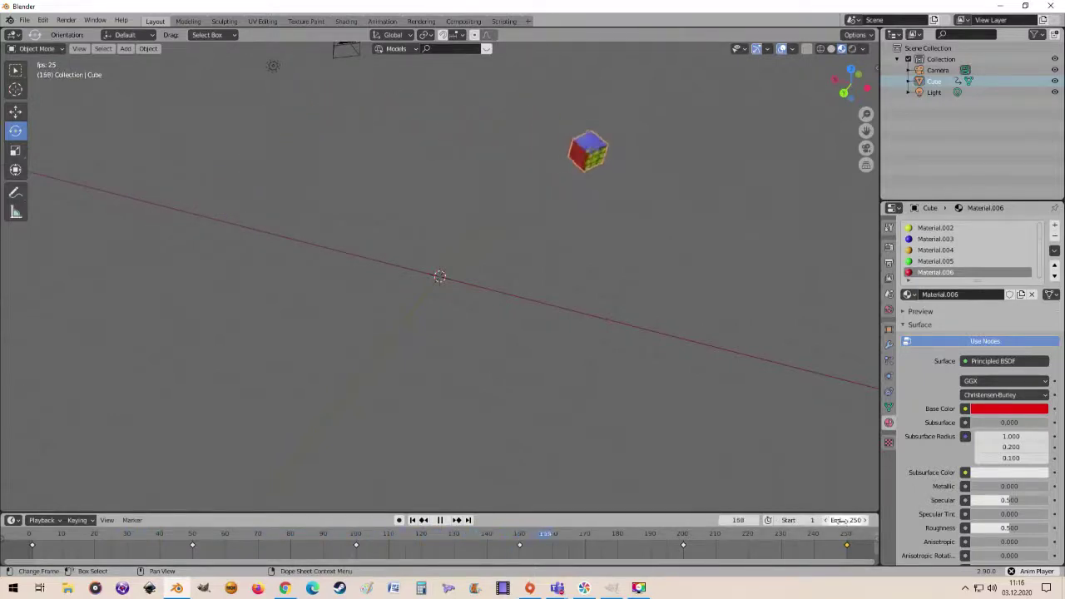
{"action": "type", "text": "300"}
{"action": "key", "text": "Return"}
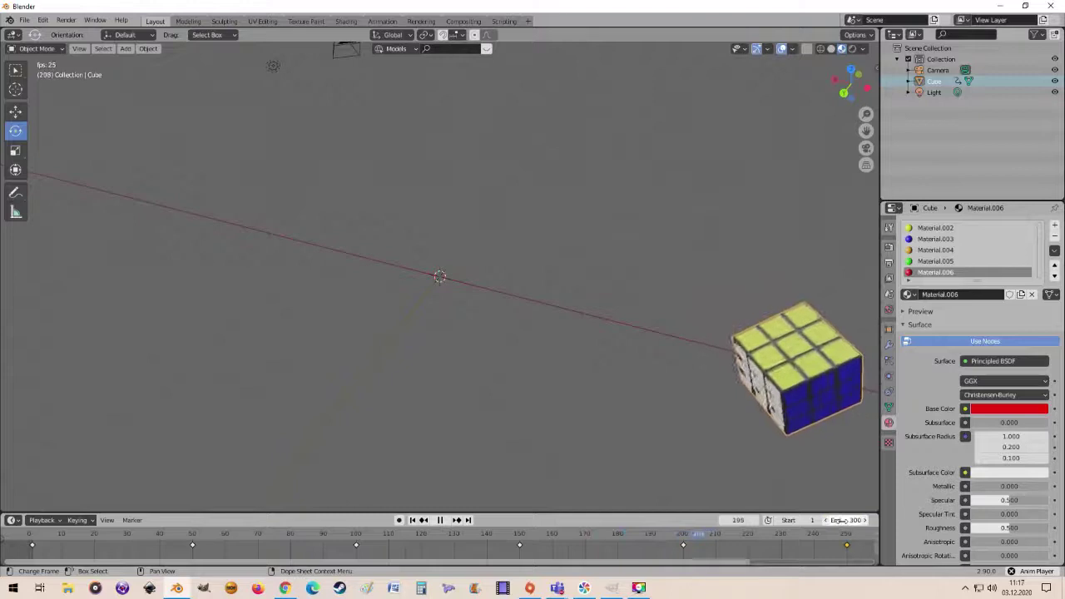